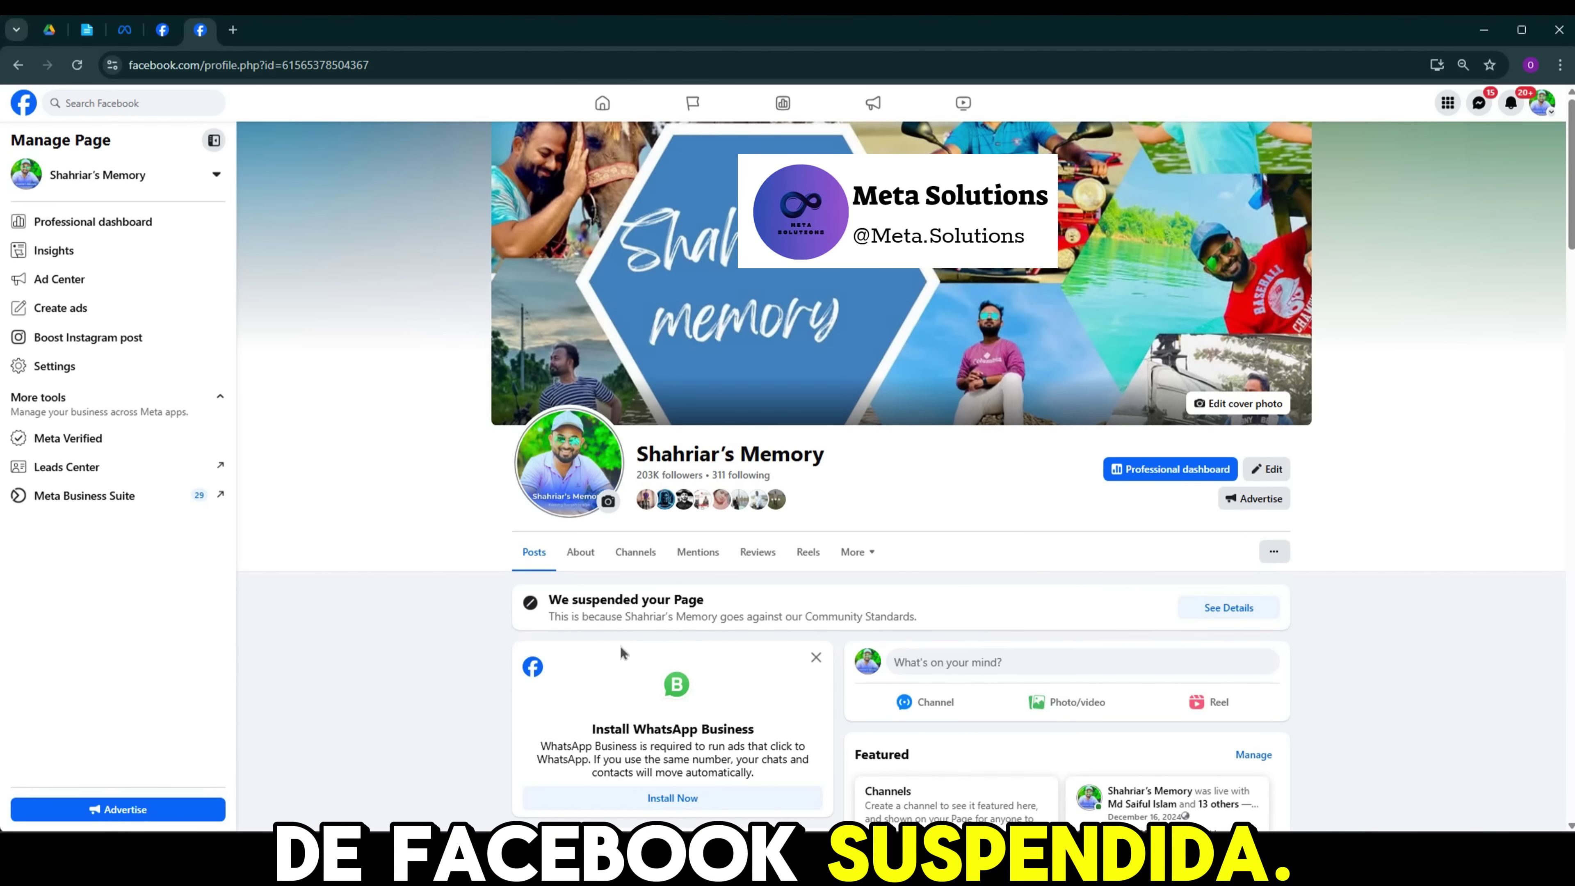
Step: Open the suspended Page's Professional dashboard link in a new tab and switch to it
right_click(122, 220)
left_click(144, 236)
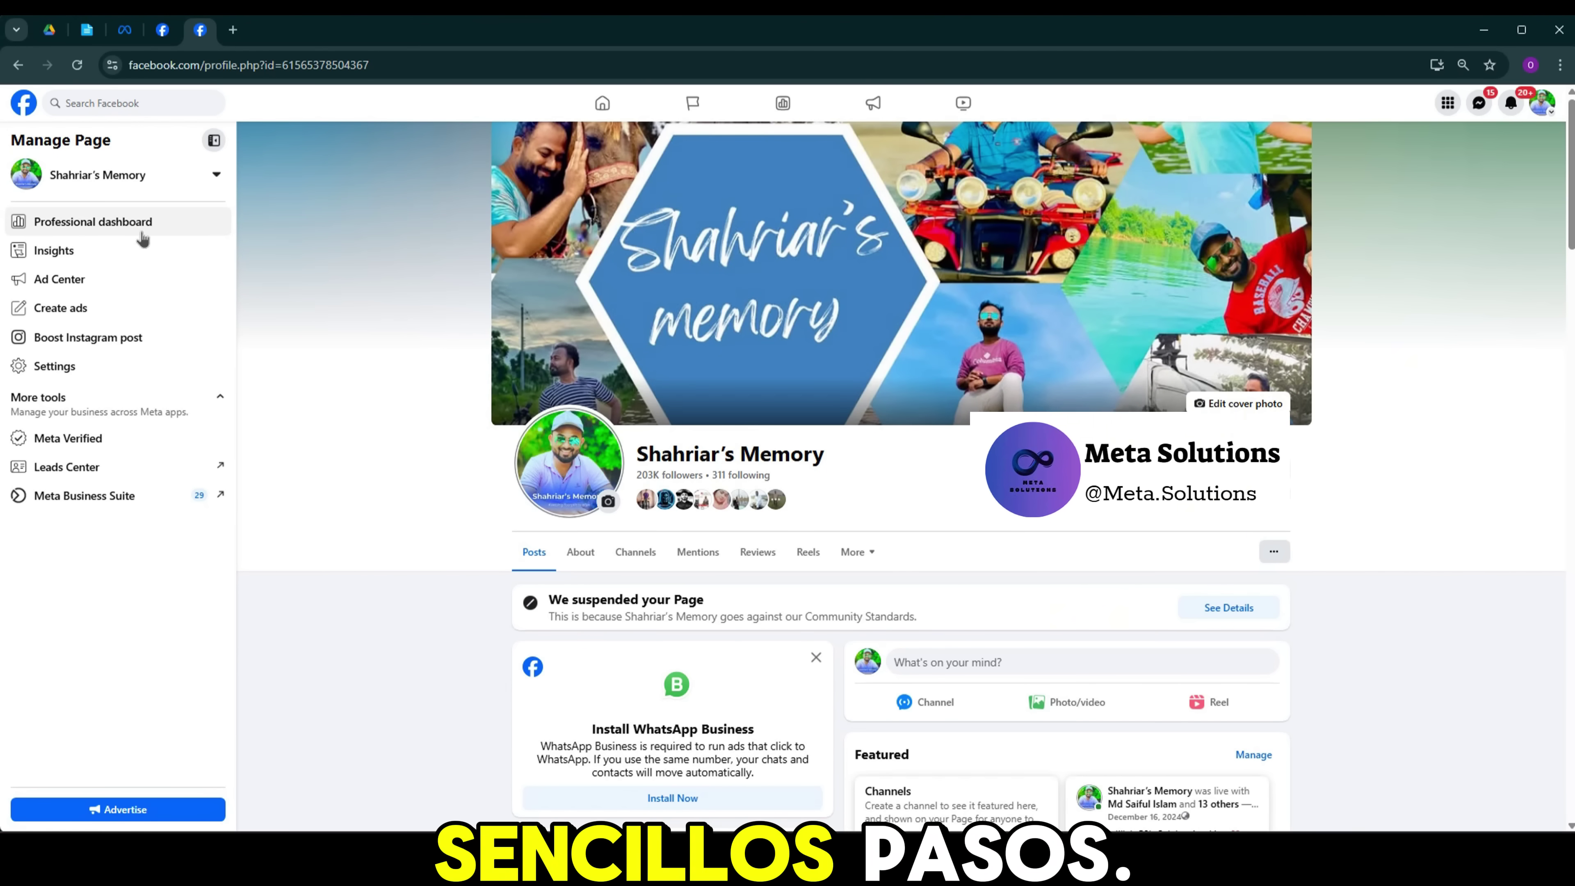
key("ctrl+Tab")
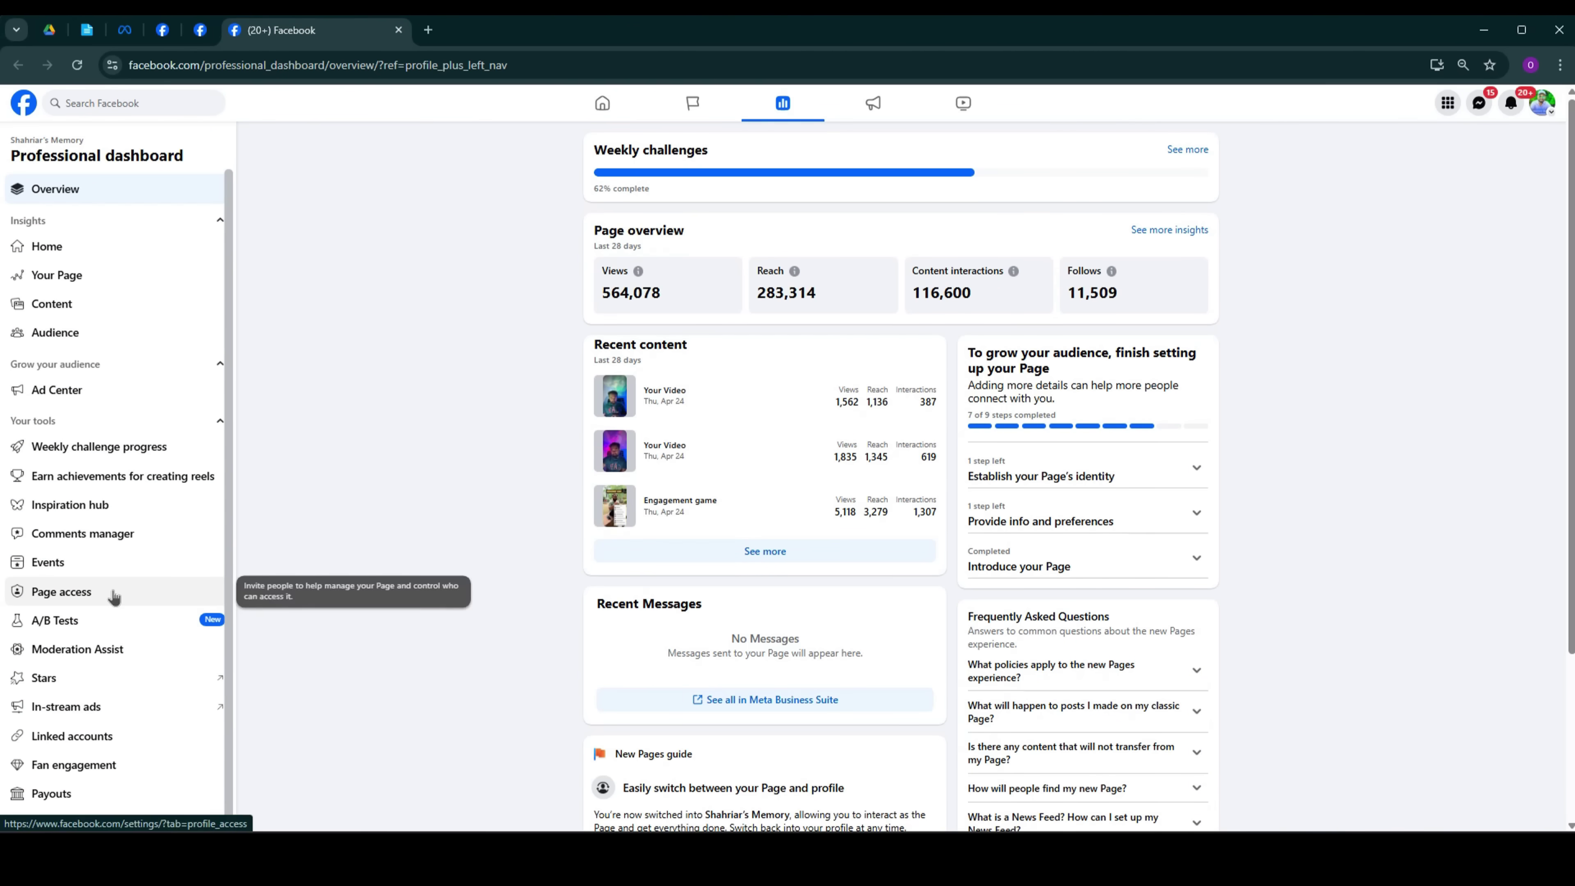
Step: Go through Page access to Page setup to review the Page's suspended status
left_click(114, 596)
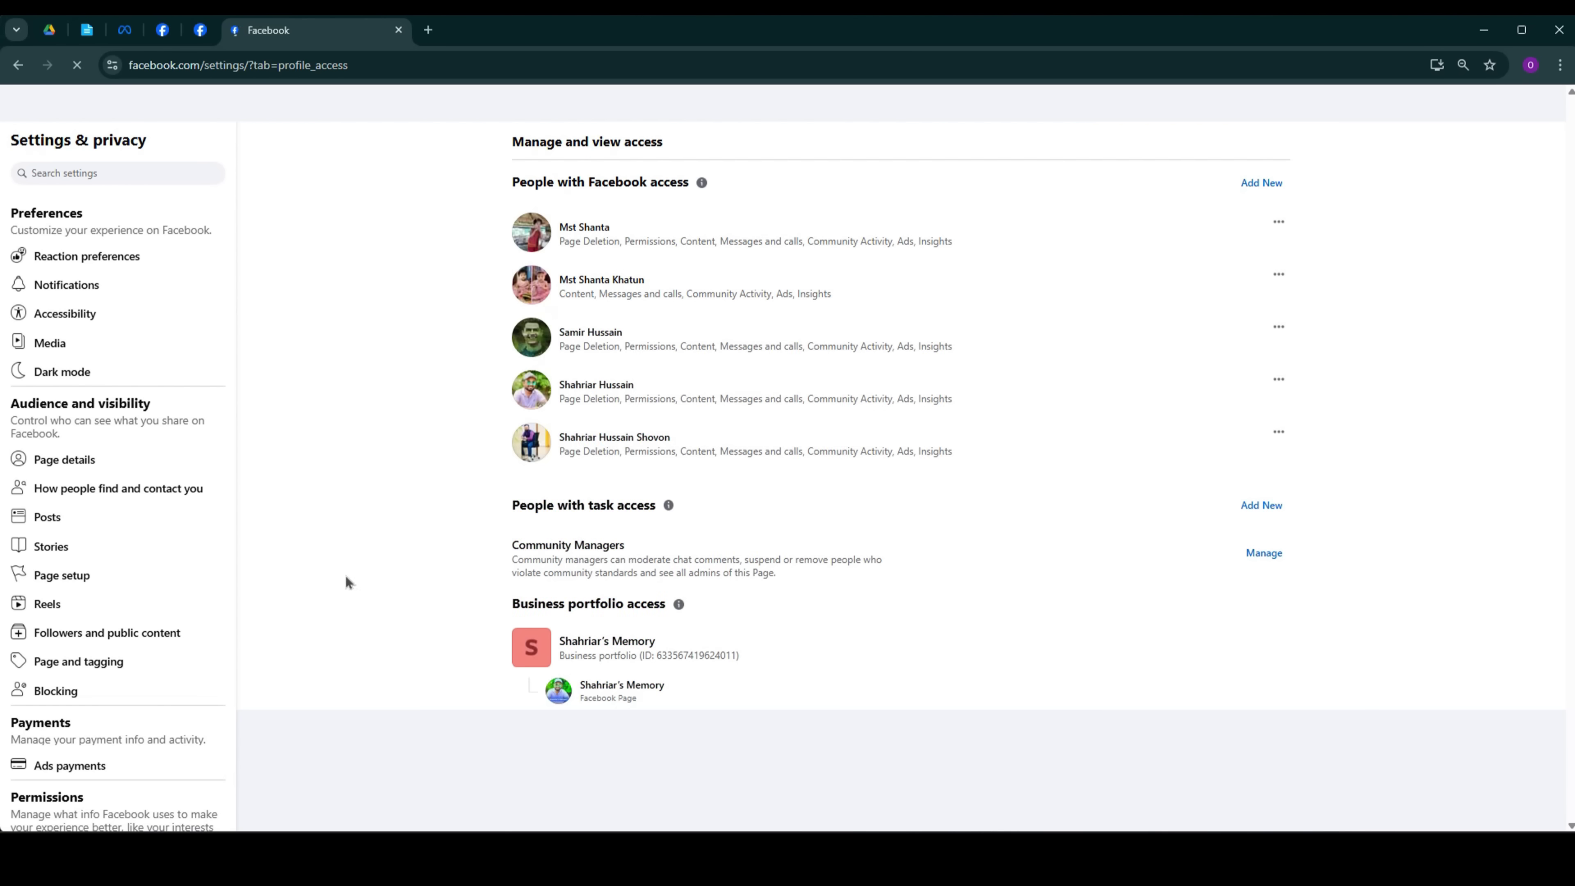
left_click(120, 593)
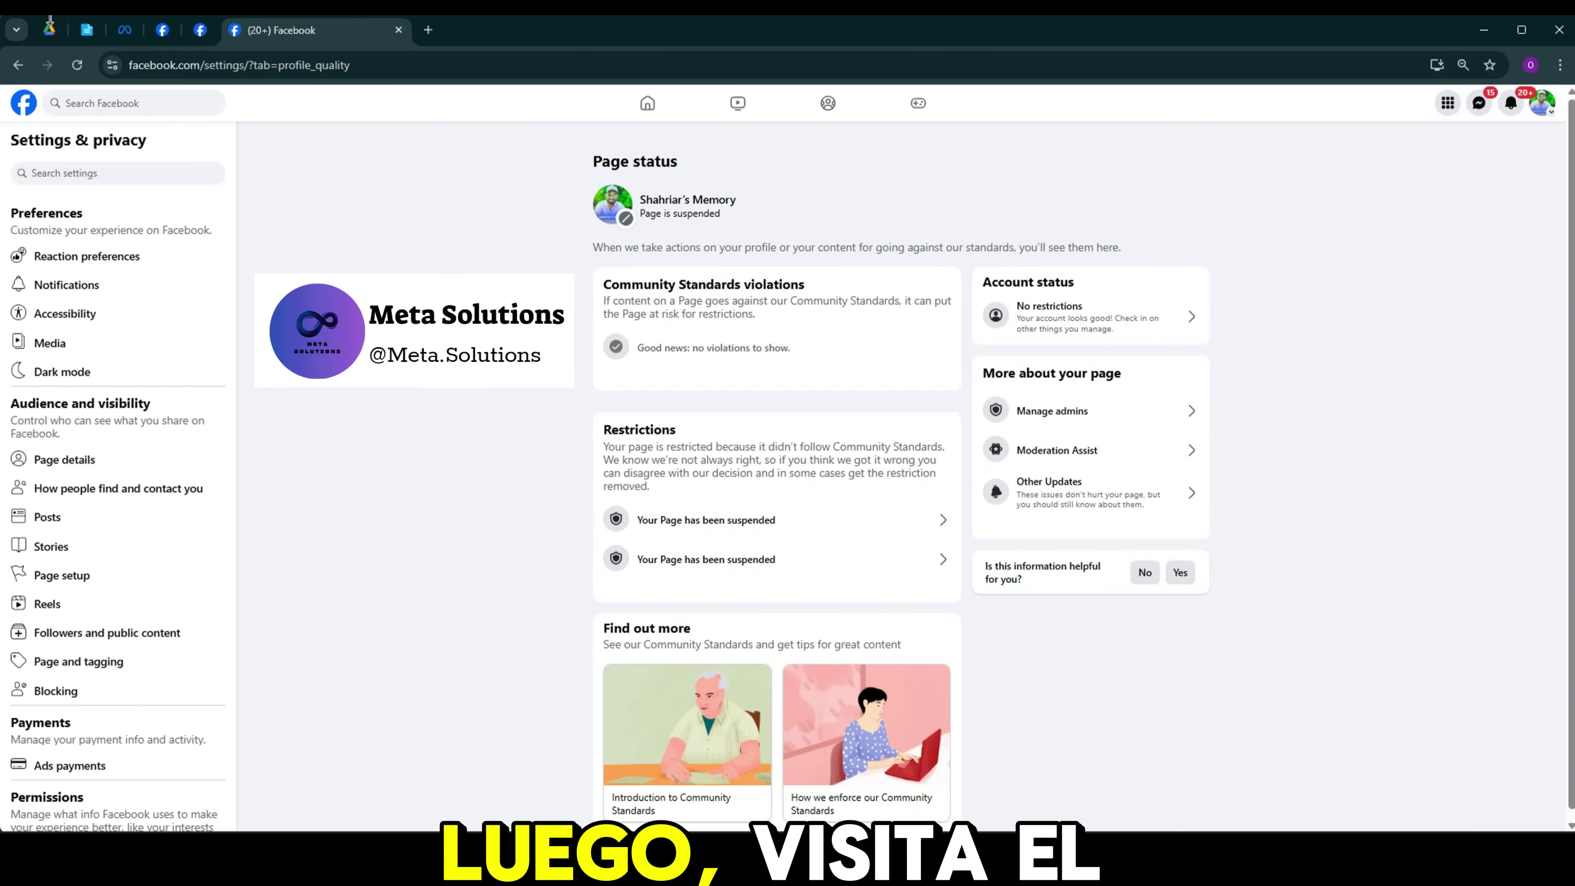
Step: Download '1. Appeal Facebook Page Suspended.zip' from Google Drive, then open Chrome's main menu
left_click(50, 28)
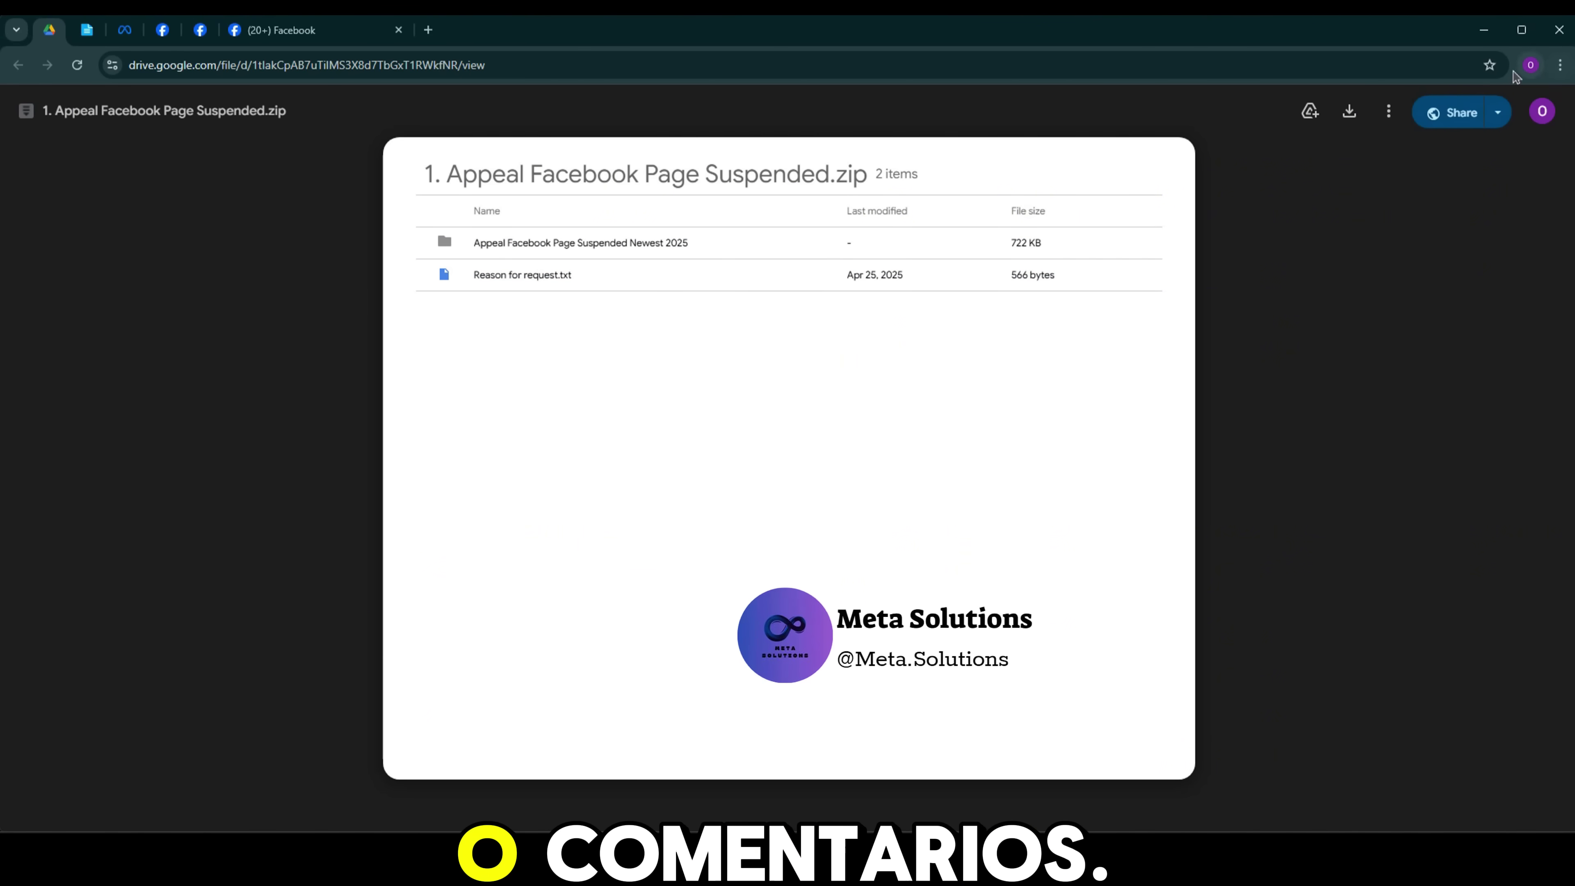
left_click(1352, 112)
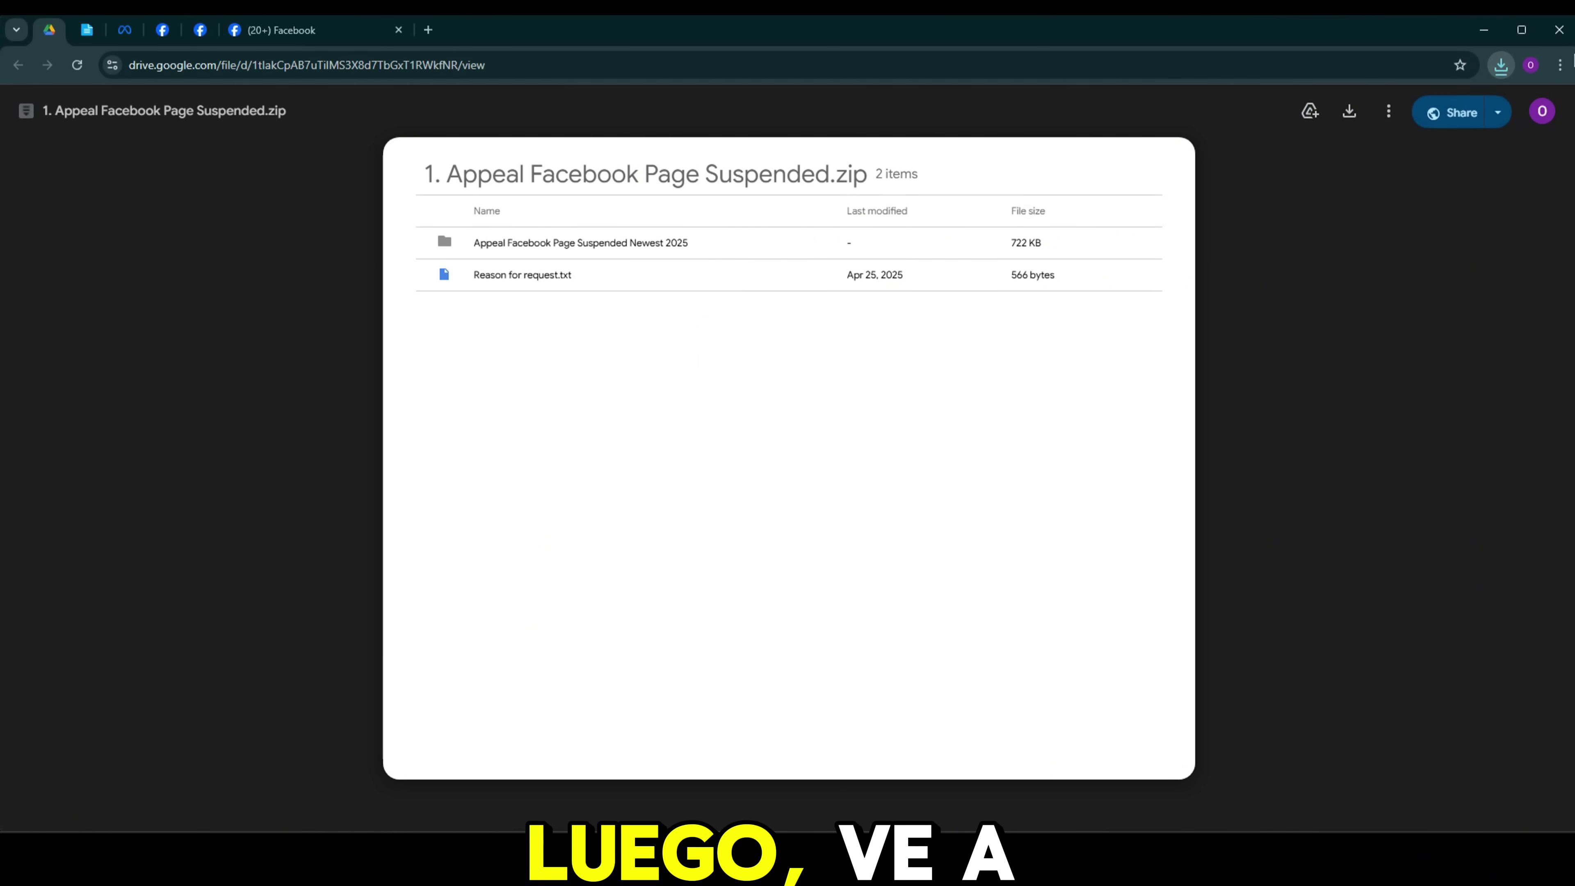
left_click(1560, 65)
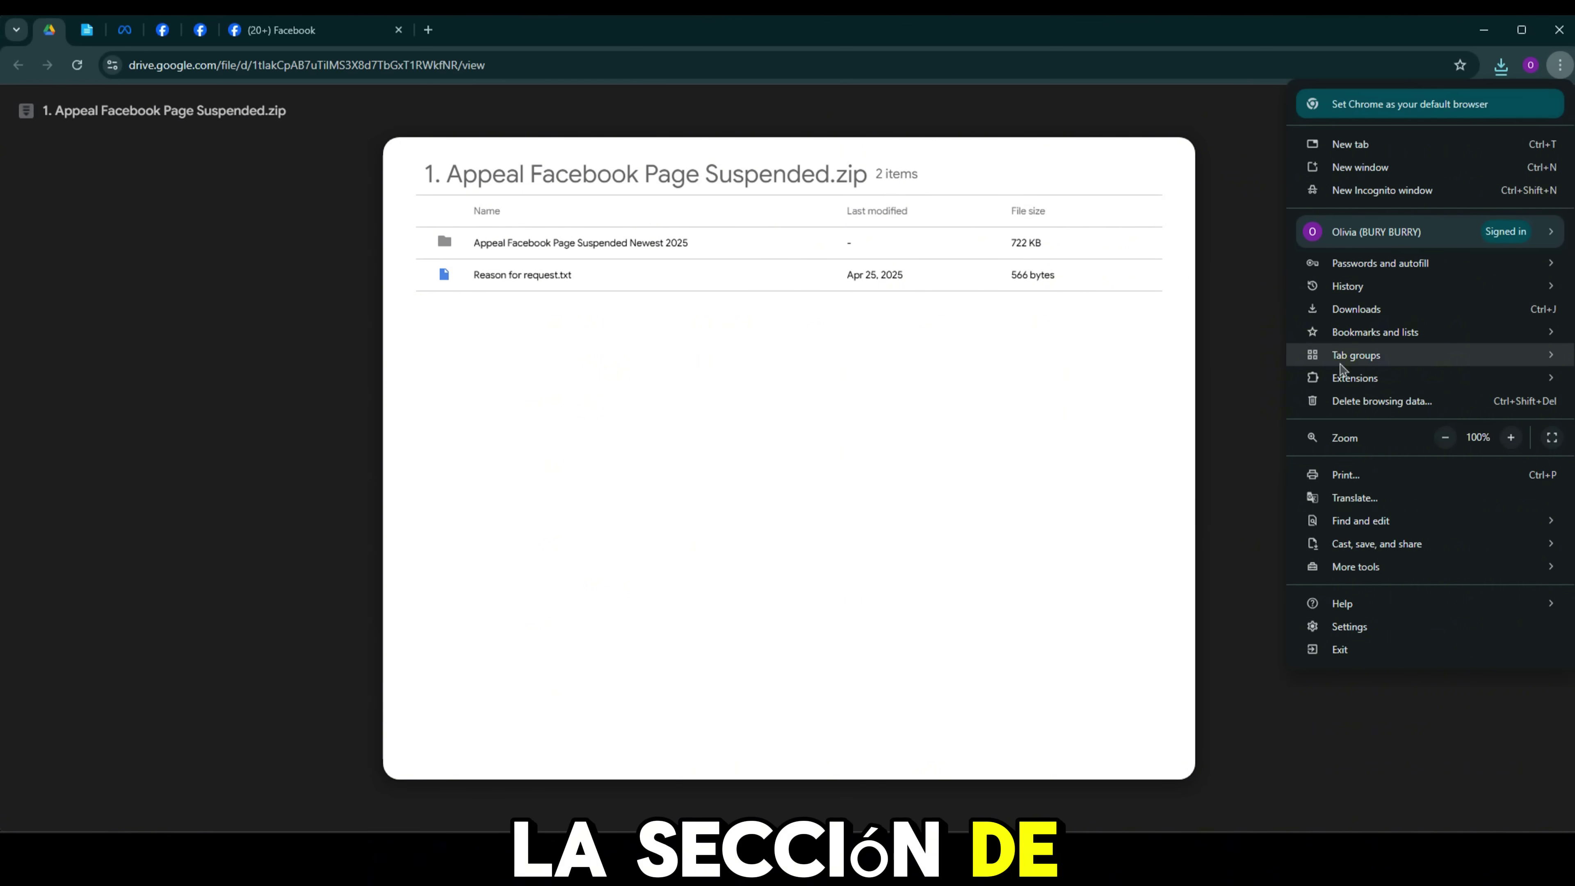
mouse_move(1406, 379)
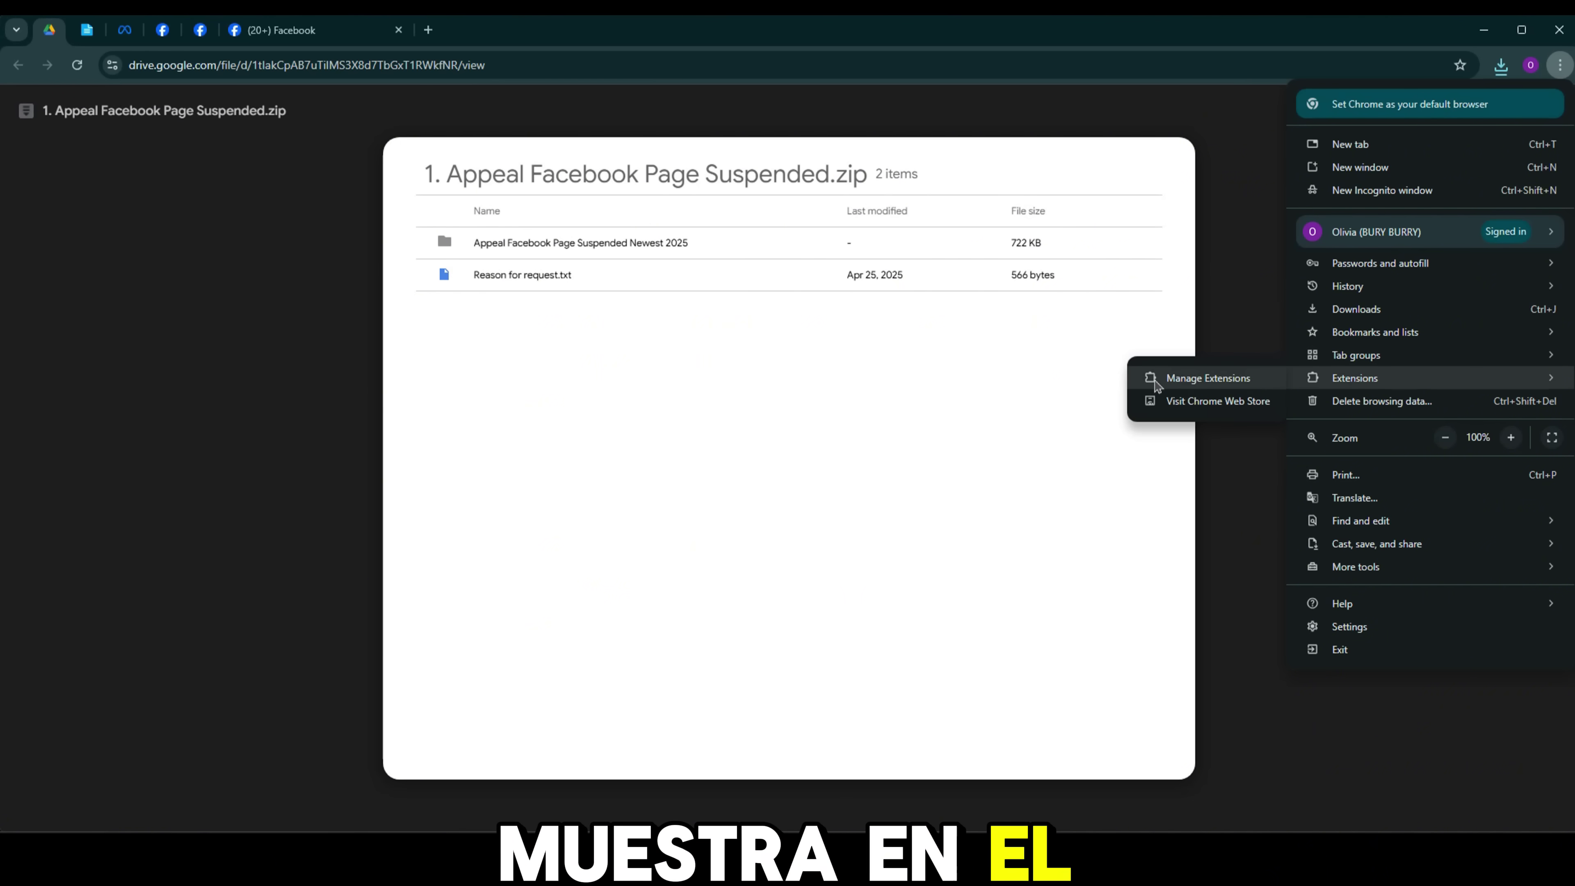
Step: Open Manage Extensions, switch on Developer mode, and show the recent downloads list
left_click(1178, 379)
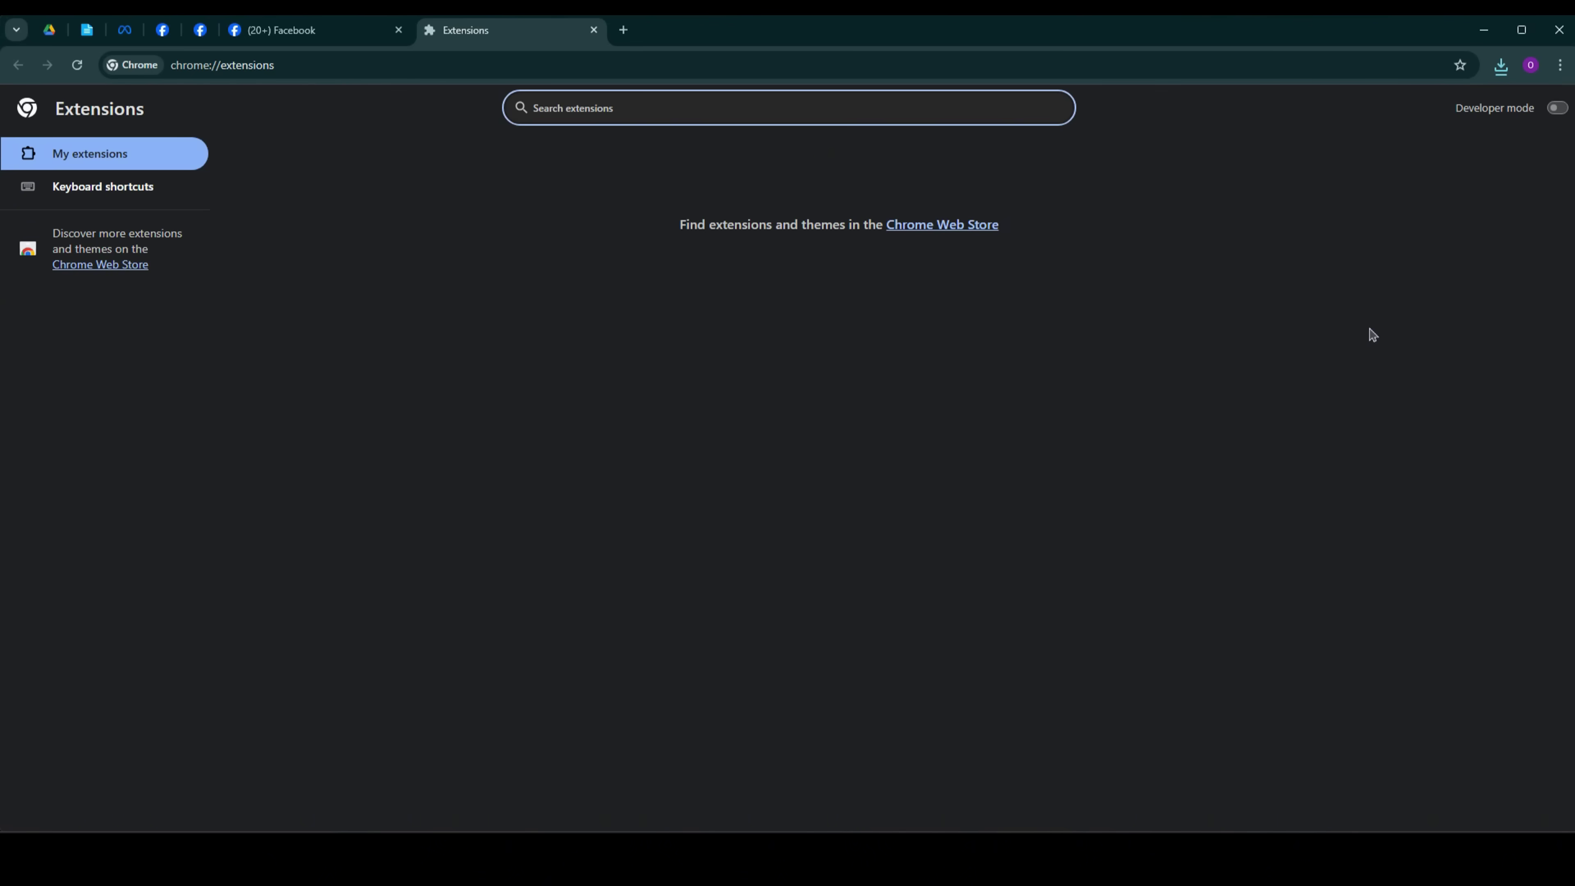
double_click(1510, 109)
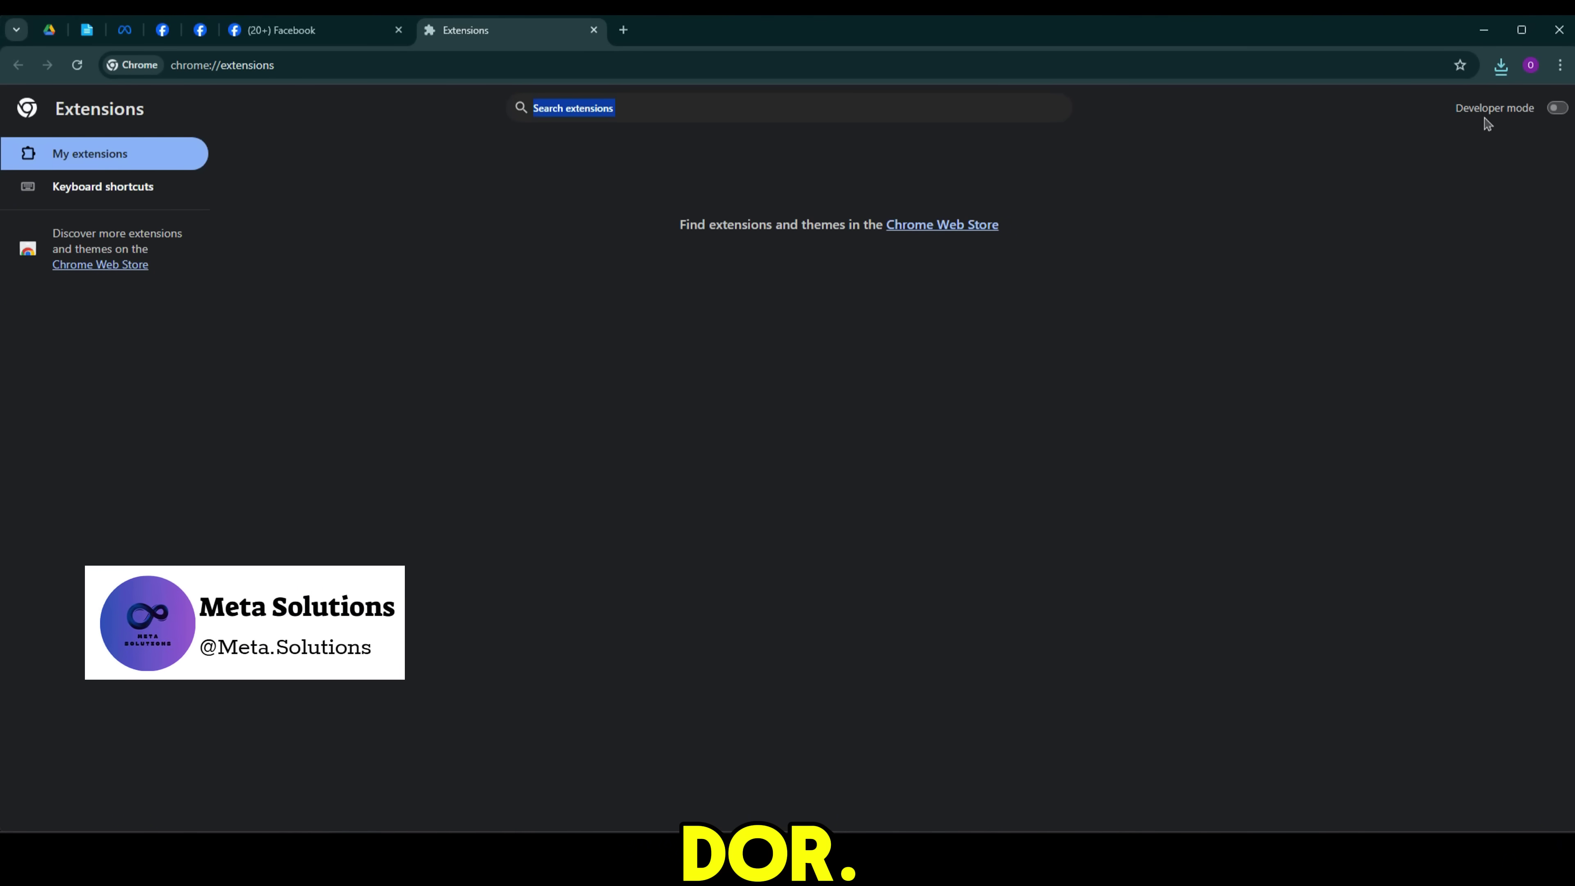
left_click_drag(1529, 109, 1474, 109)
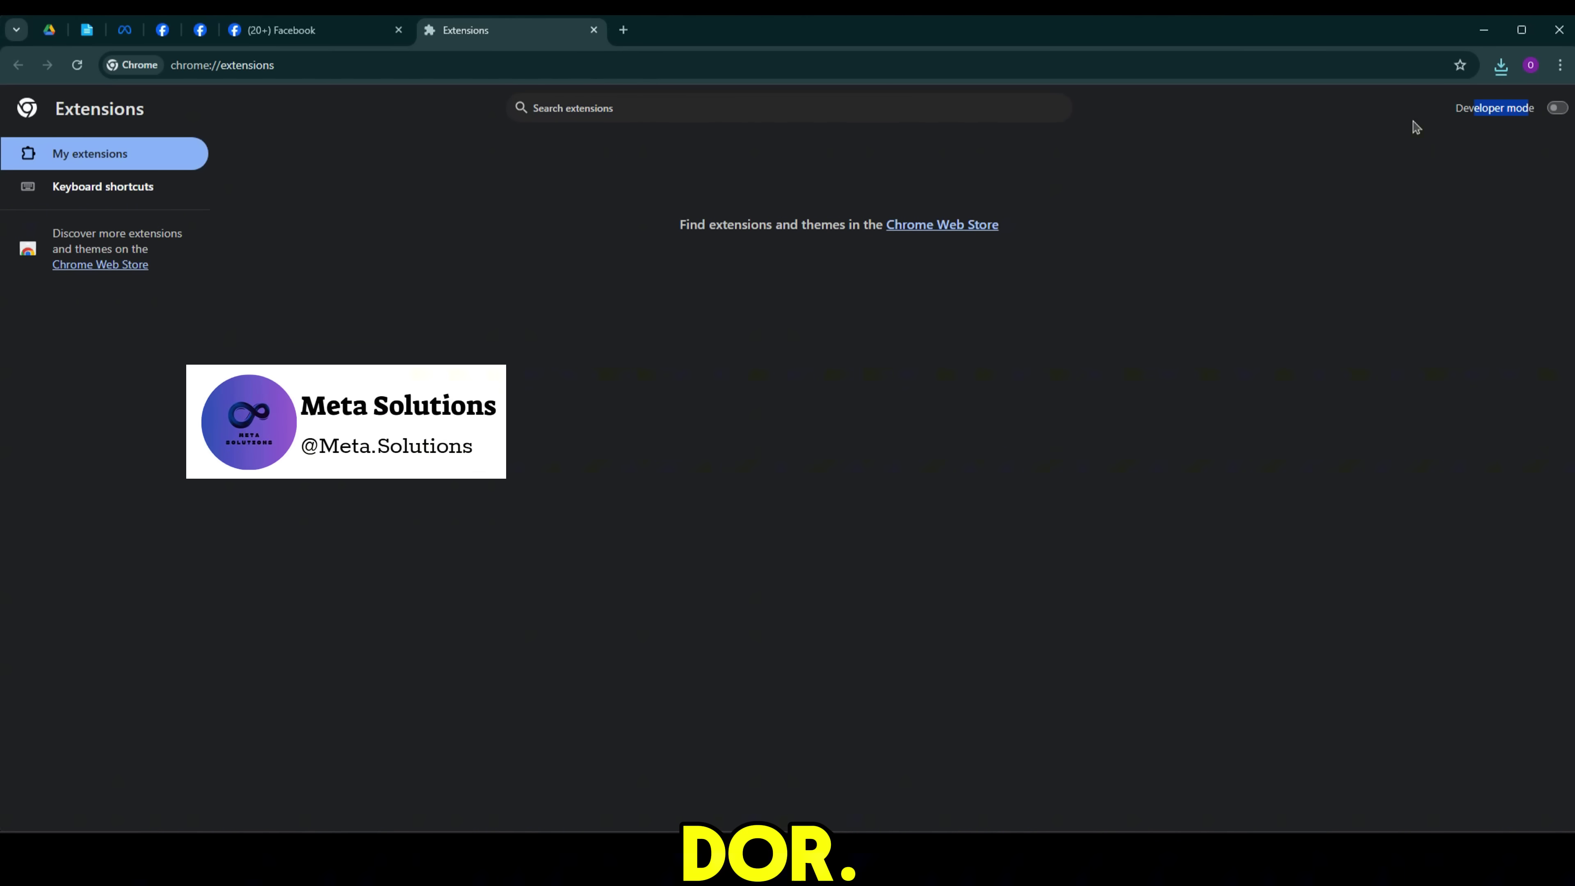
left_click(1557, 107)
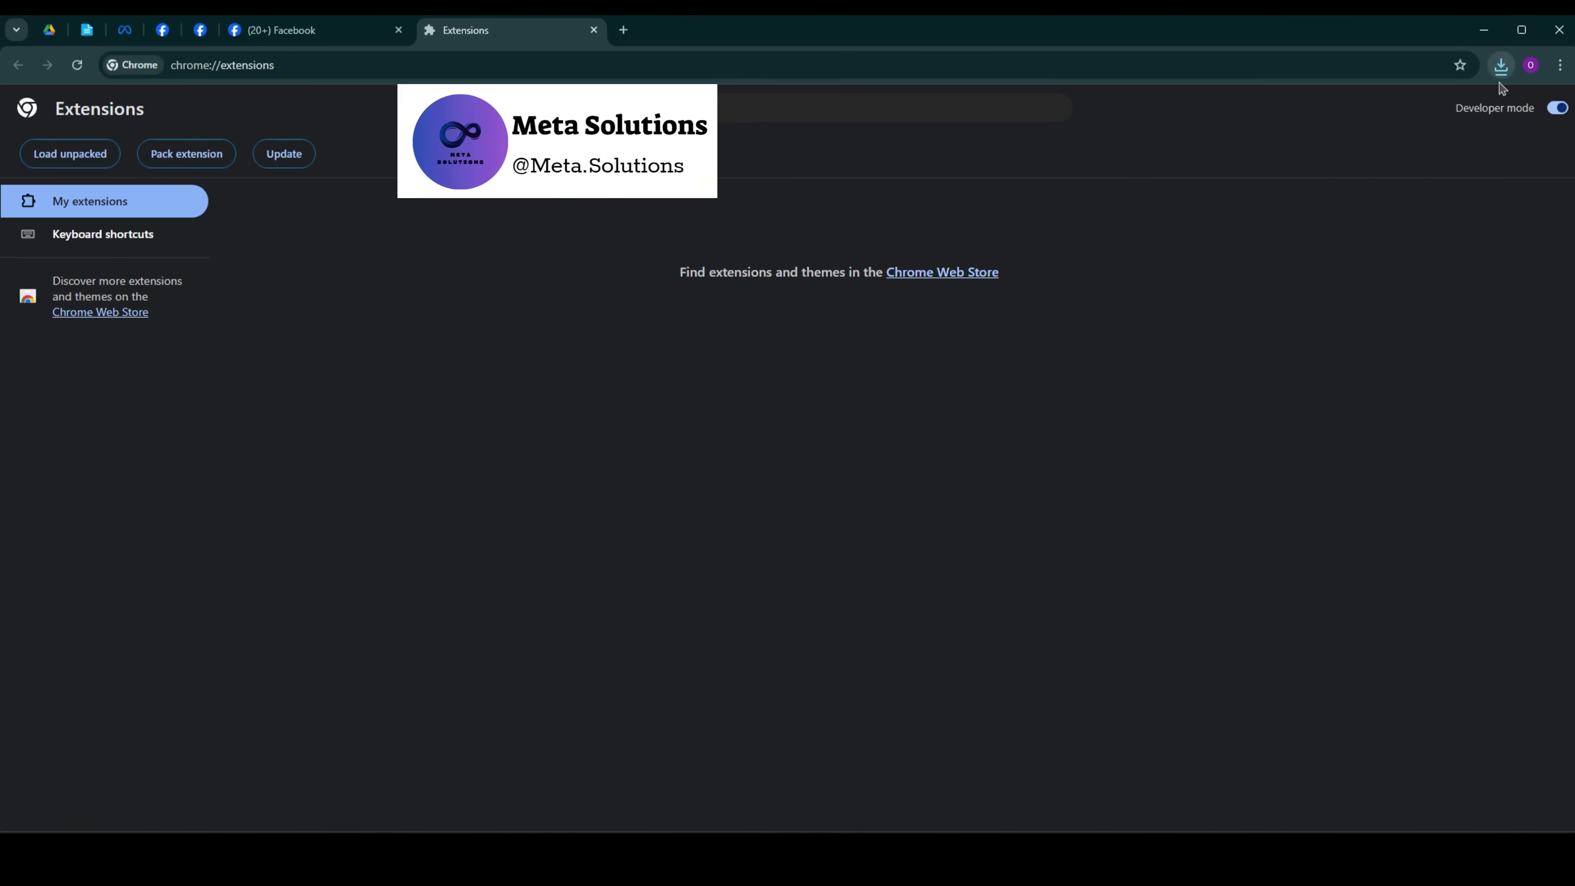
left_click(1501, 66)
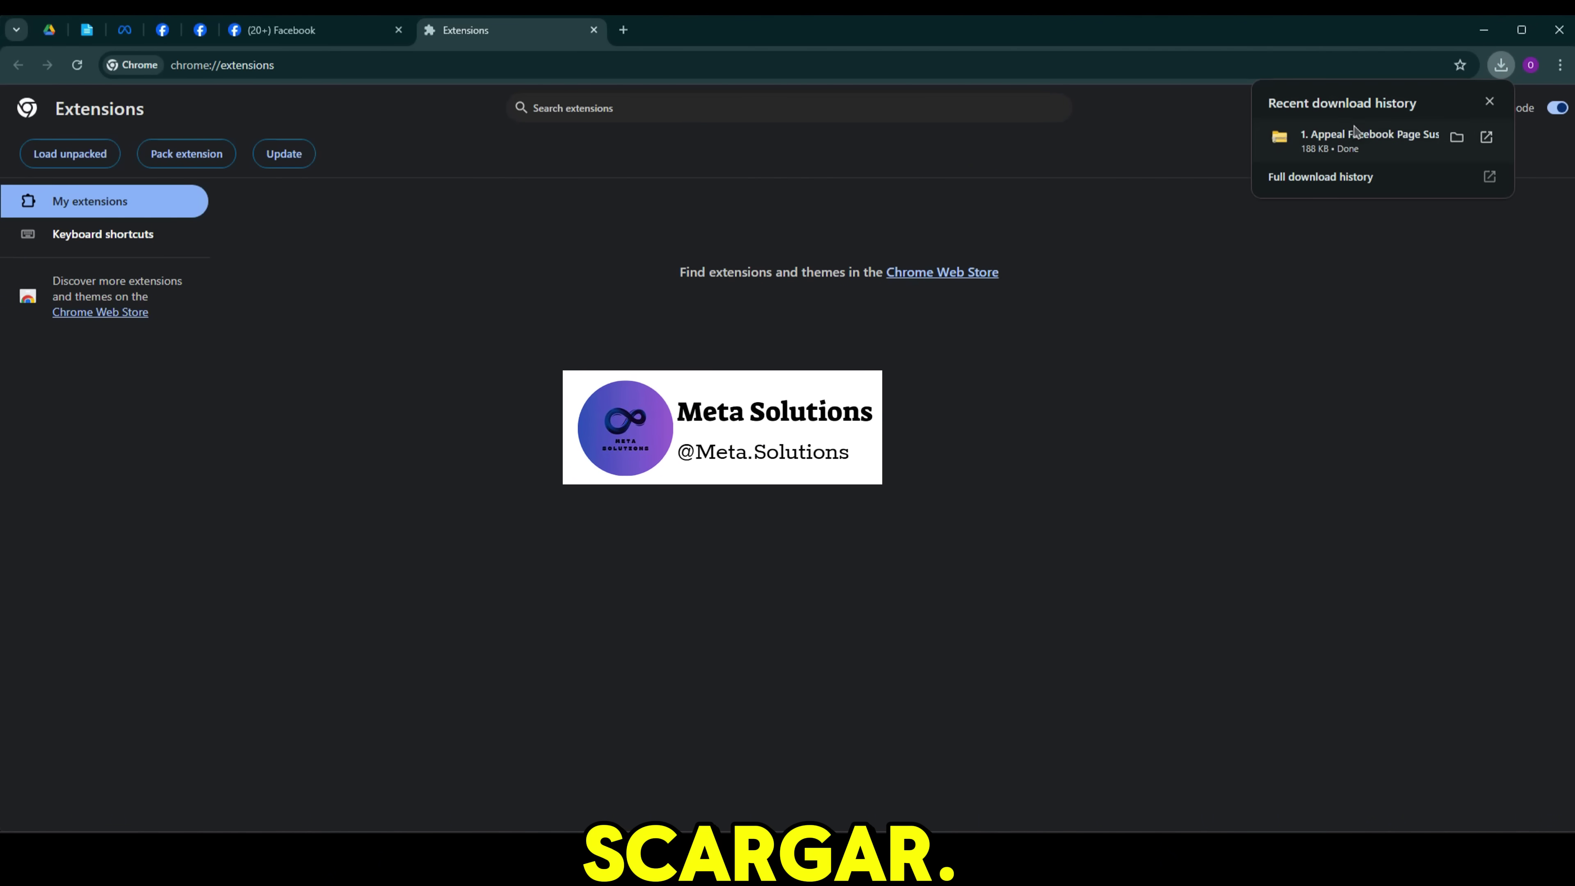
Step: Extract the appeal zip into the Downloads folder with WinRAR's Extract Here
left_click(1456, 138)
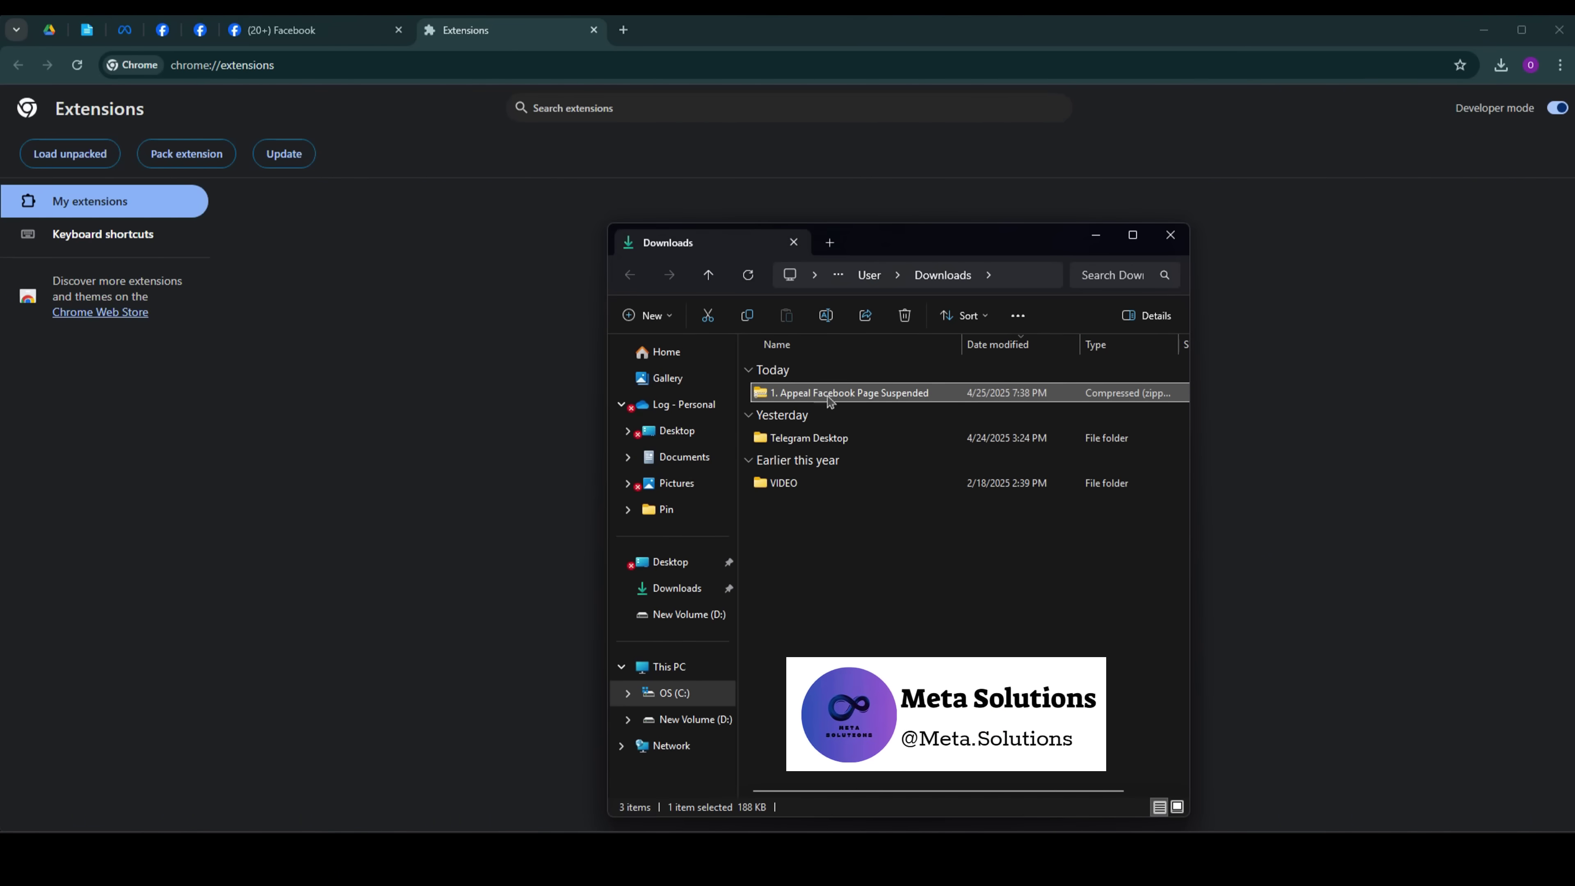
right_click(848, 395)
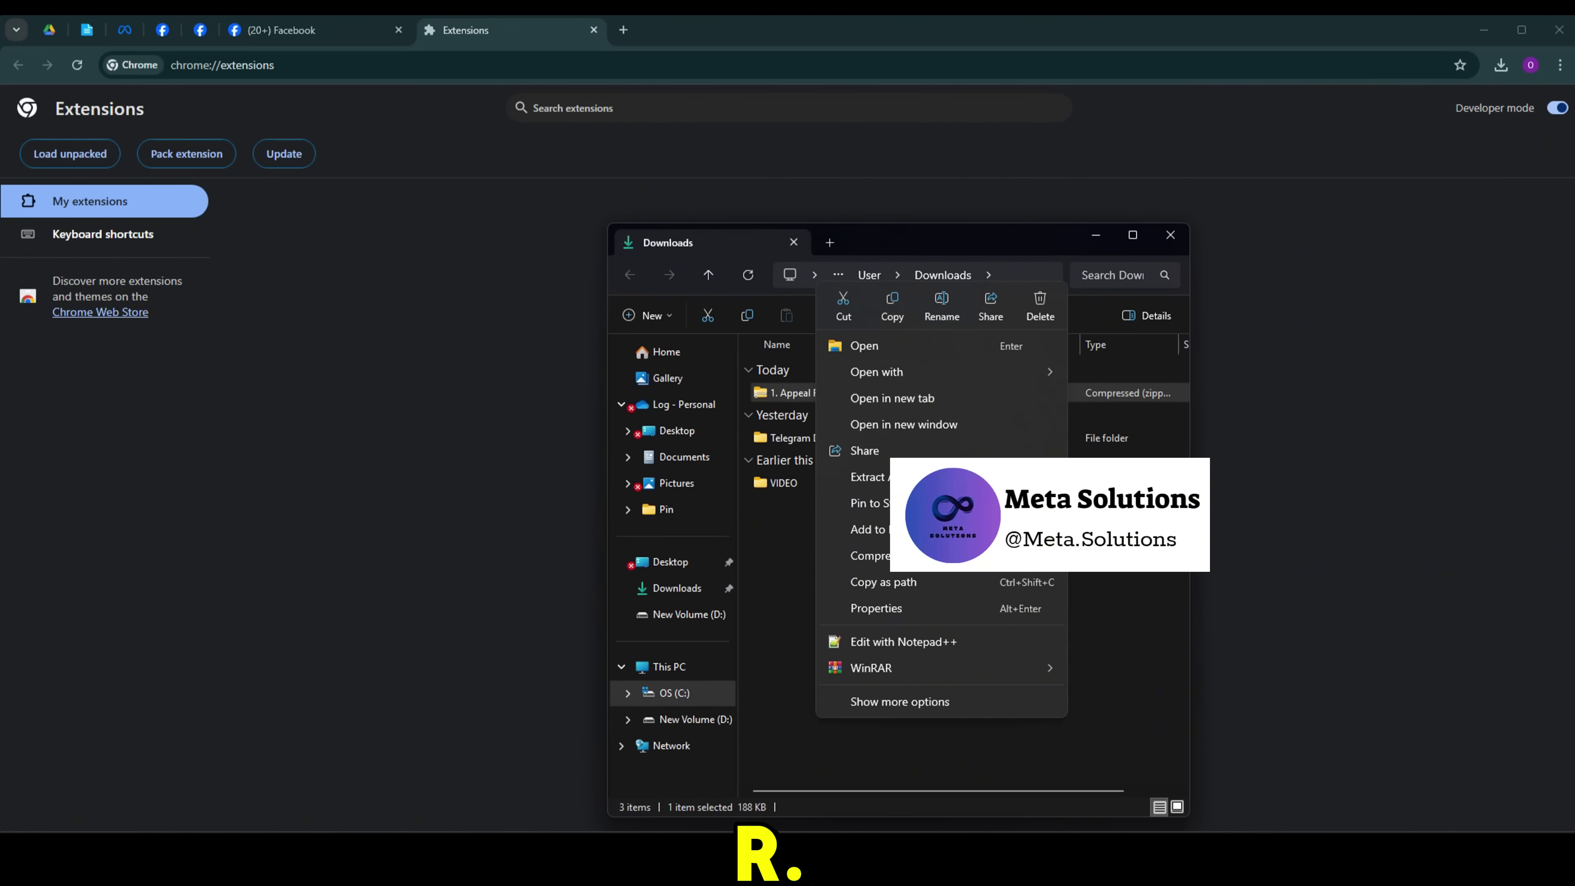
mouse_move(944, 682)
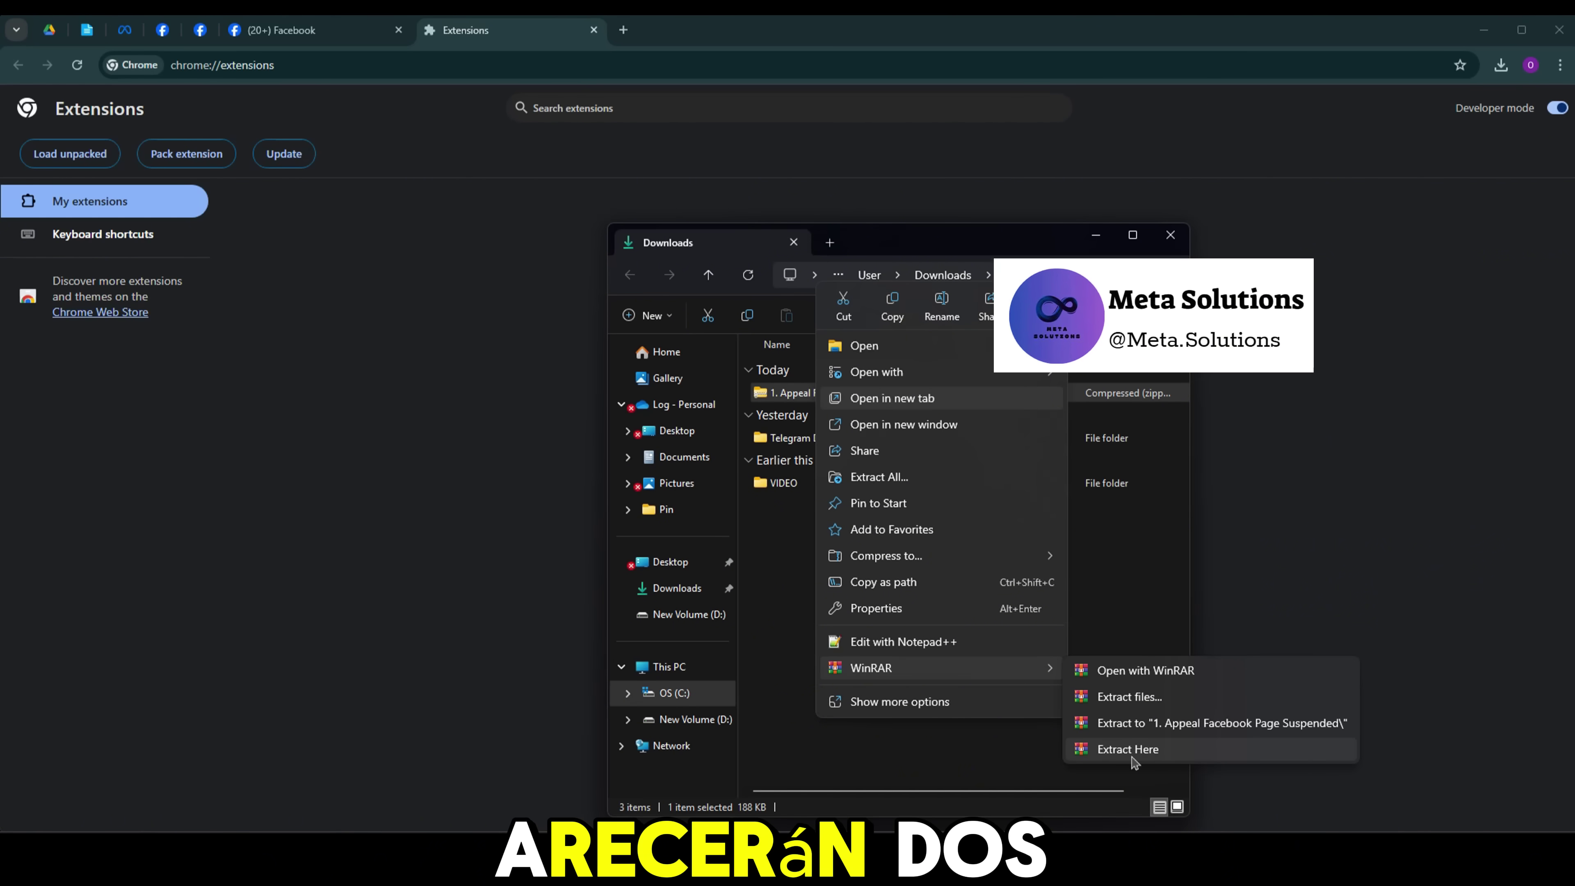
left_click(1191, 751)
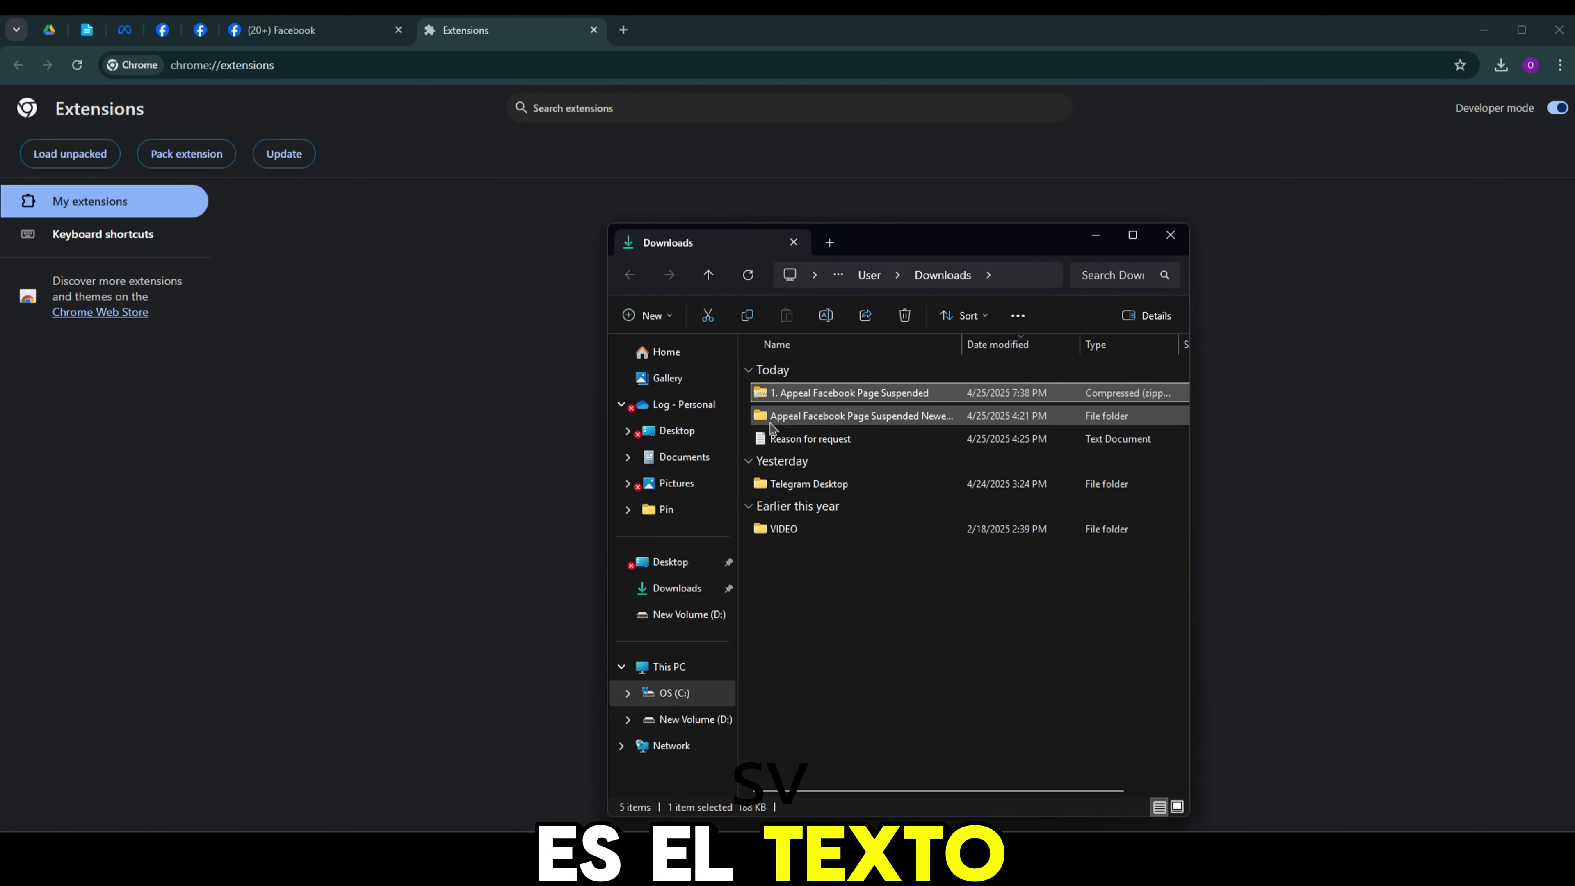
Step: Load the extracted Appeal Facebook Page Suspended folder as an extension, pin it, and open its form
left_click_drag(772, 427, 428, 412)
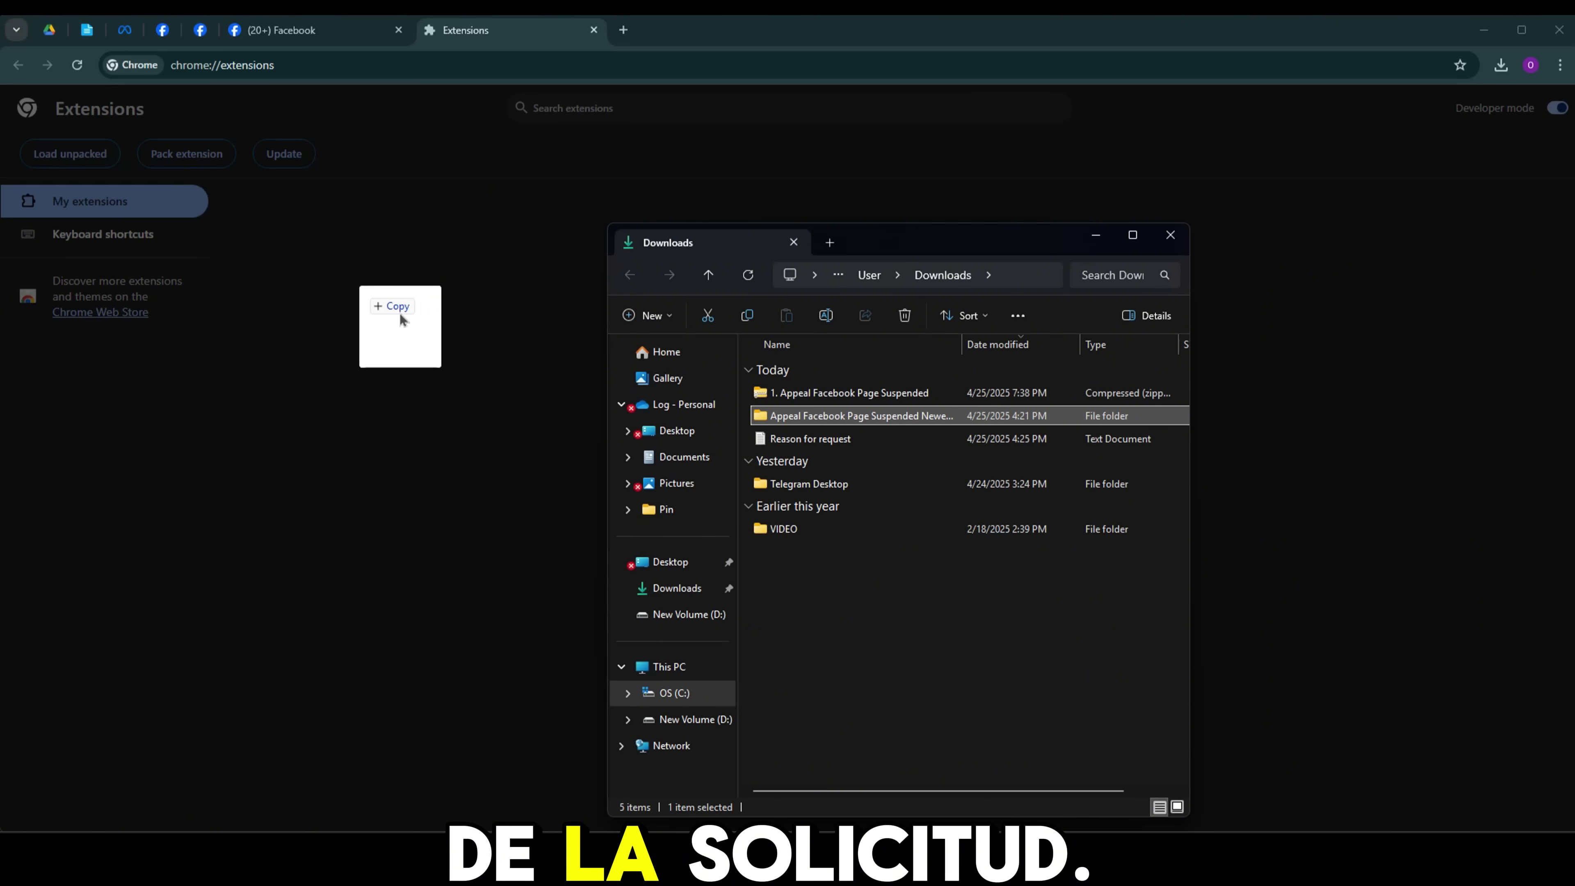
left_click_drag(390, 358, 387, 356)
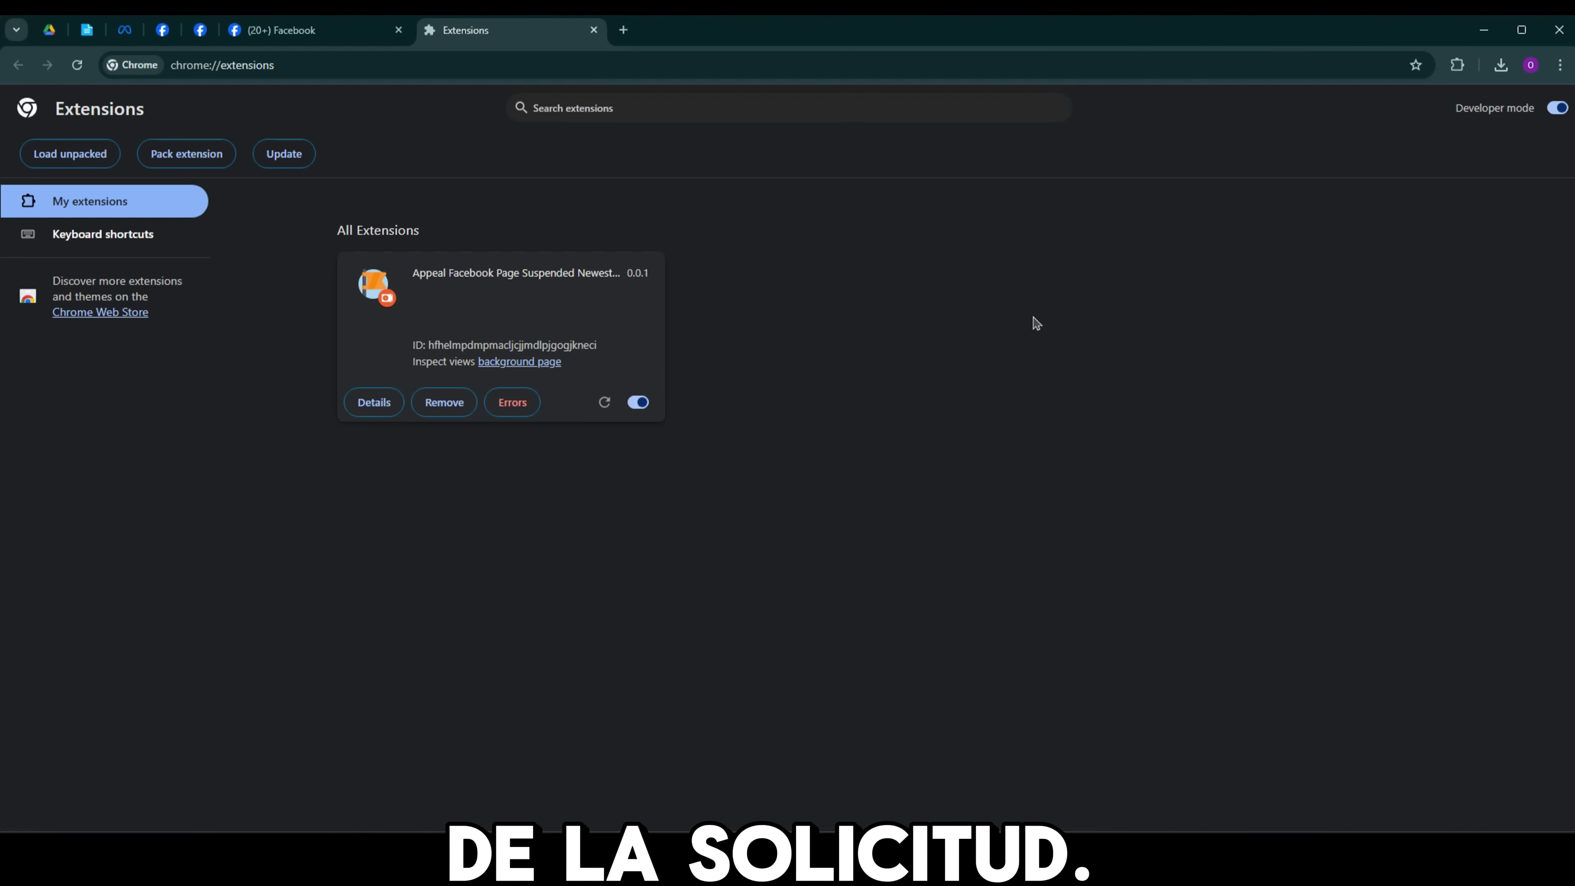
left_click(1457, 64)
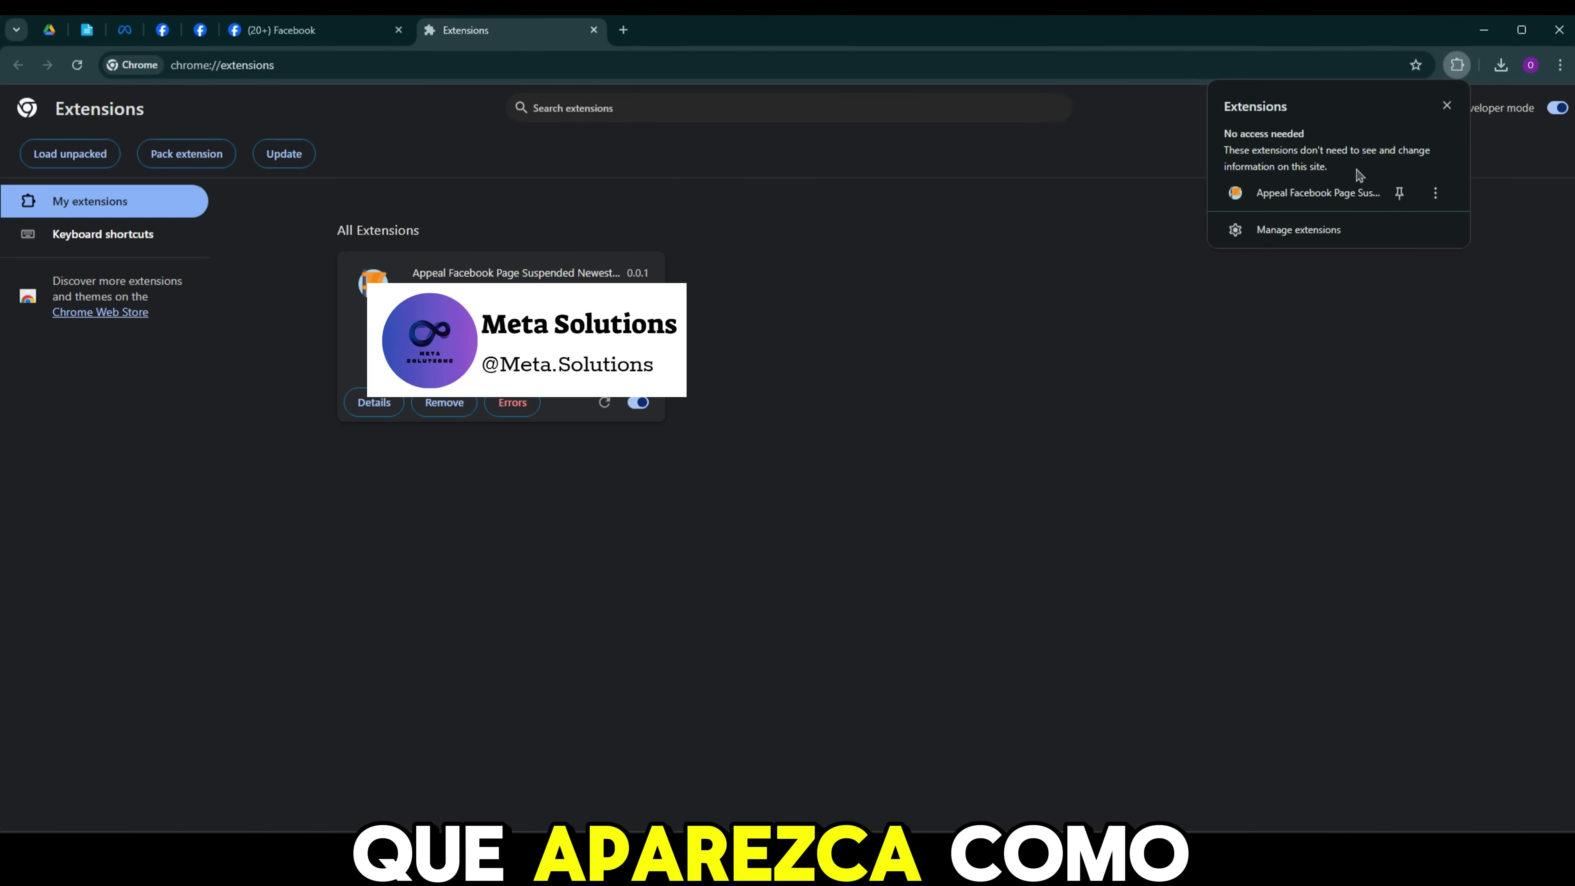
left_click(1400, 194)
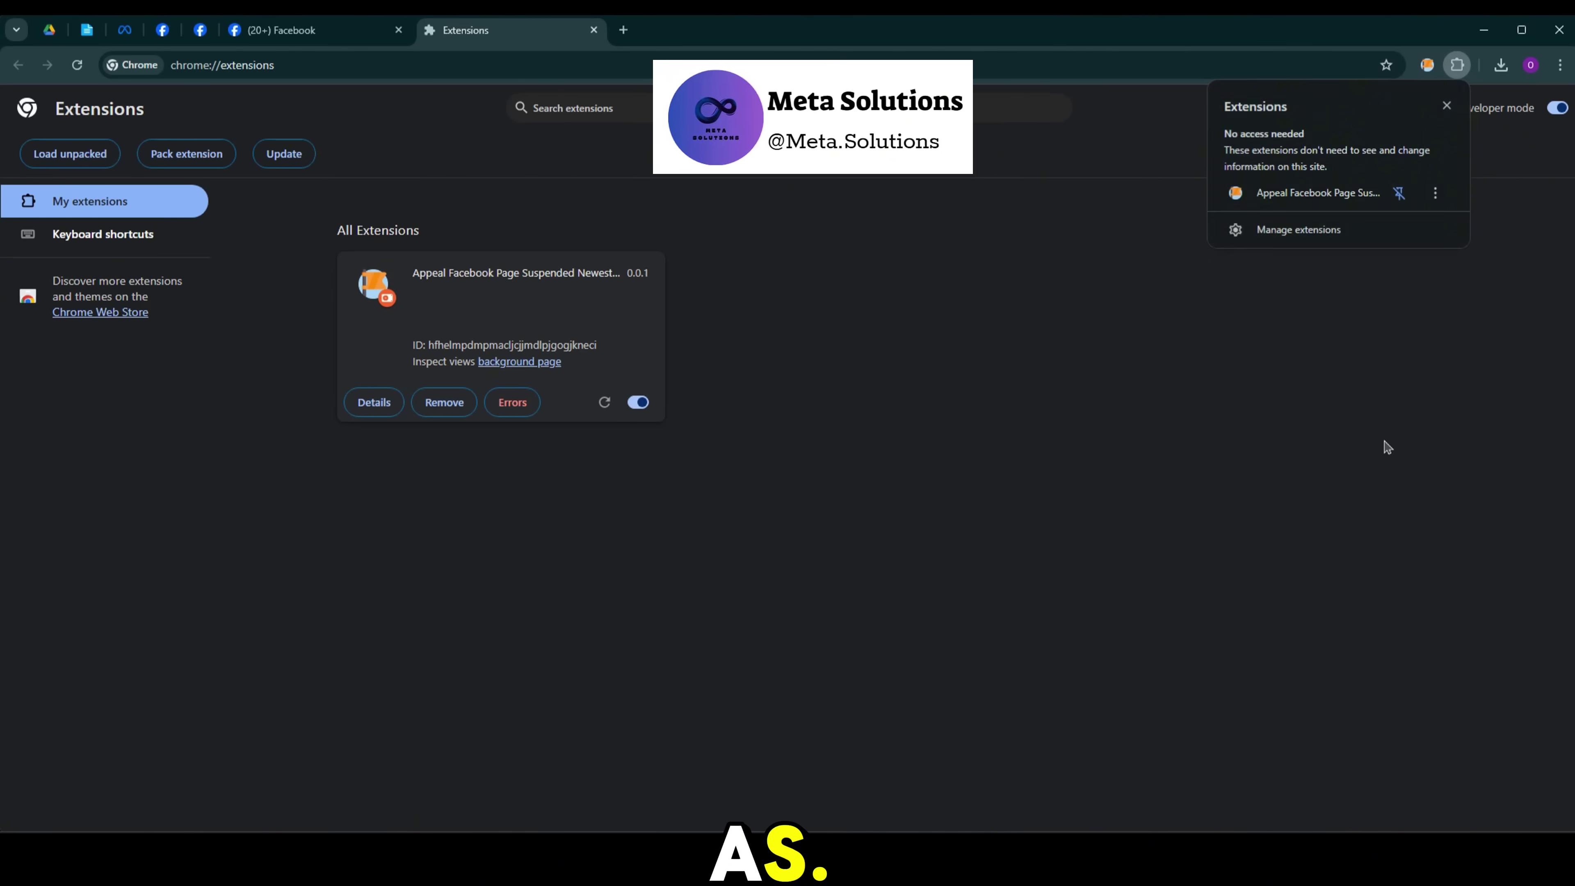
left_click(1427, 64)
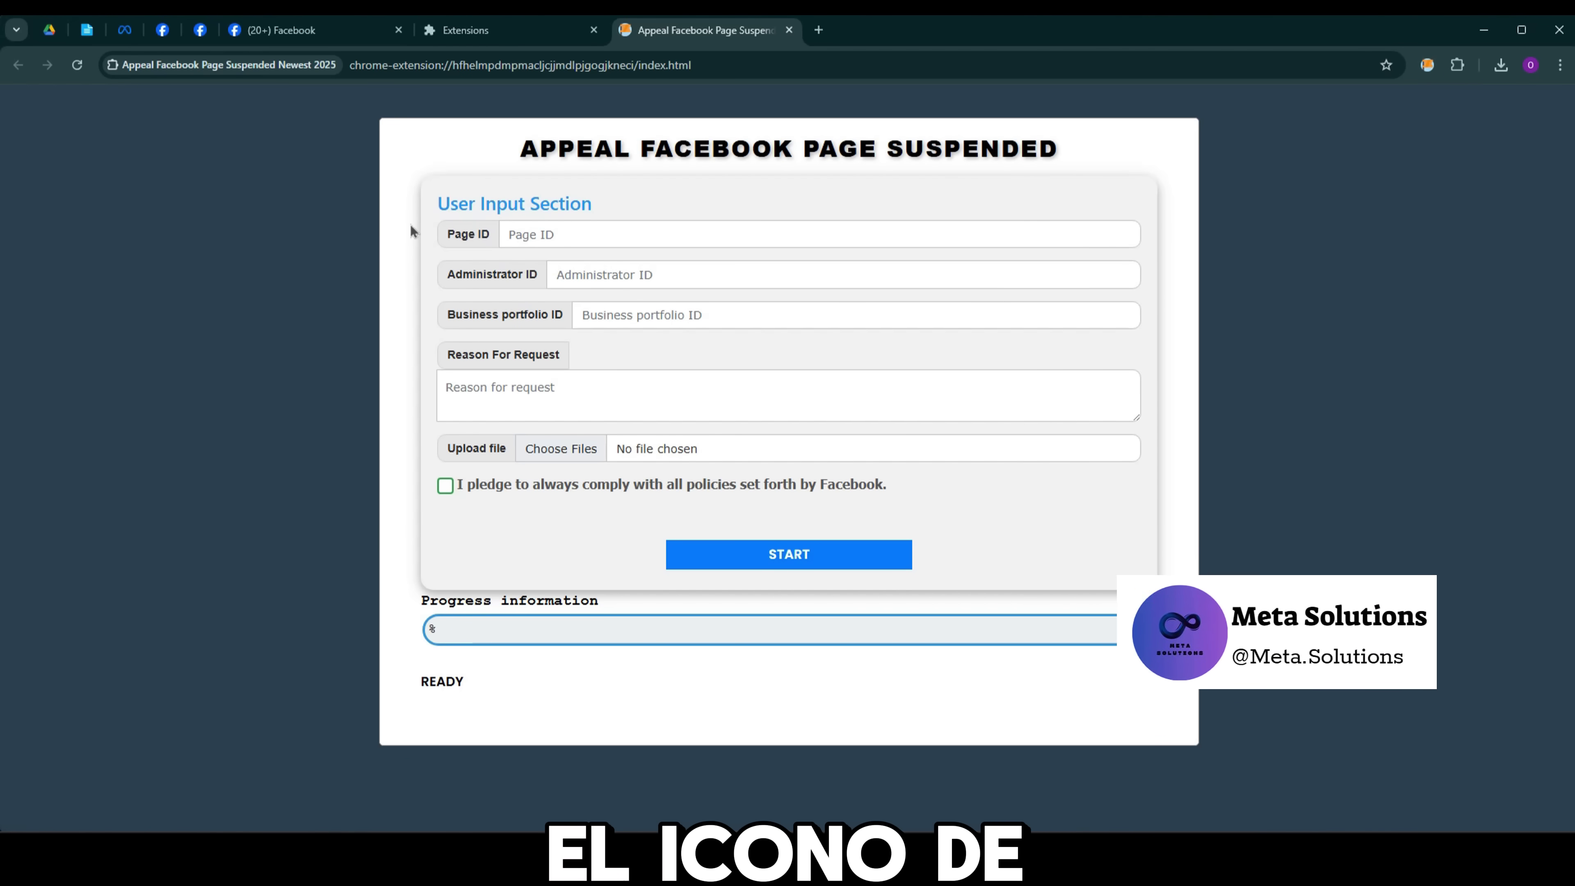
Step: Copy the Page ID from the Page's Facebook address into the form's Page ID field
left_click(297, 30)
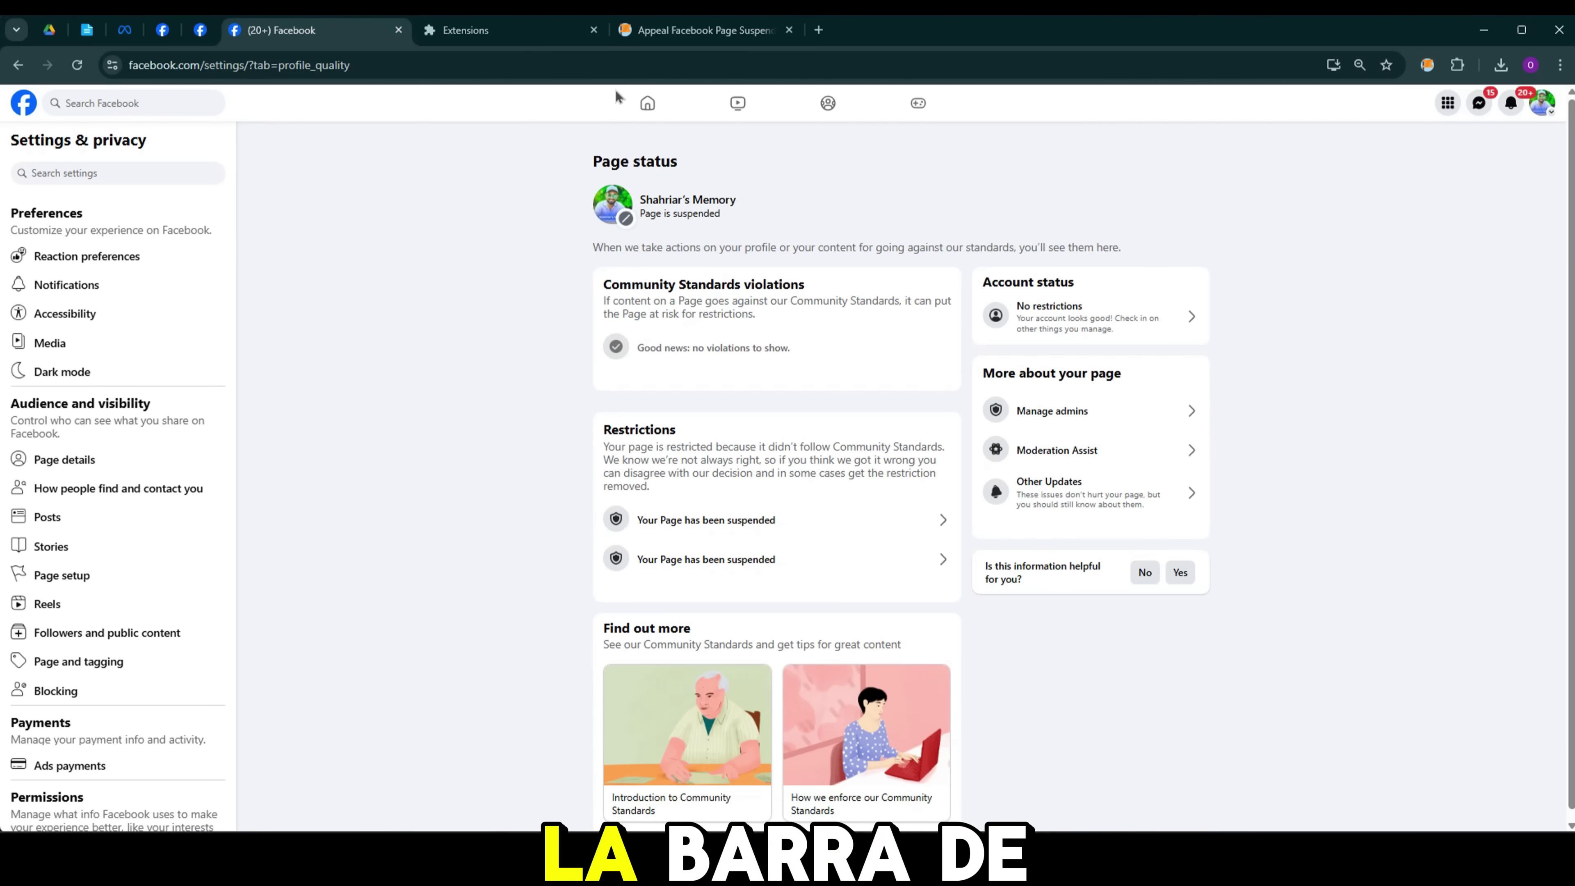
left_click(193, 32)
left_click(338, 66)
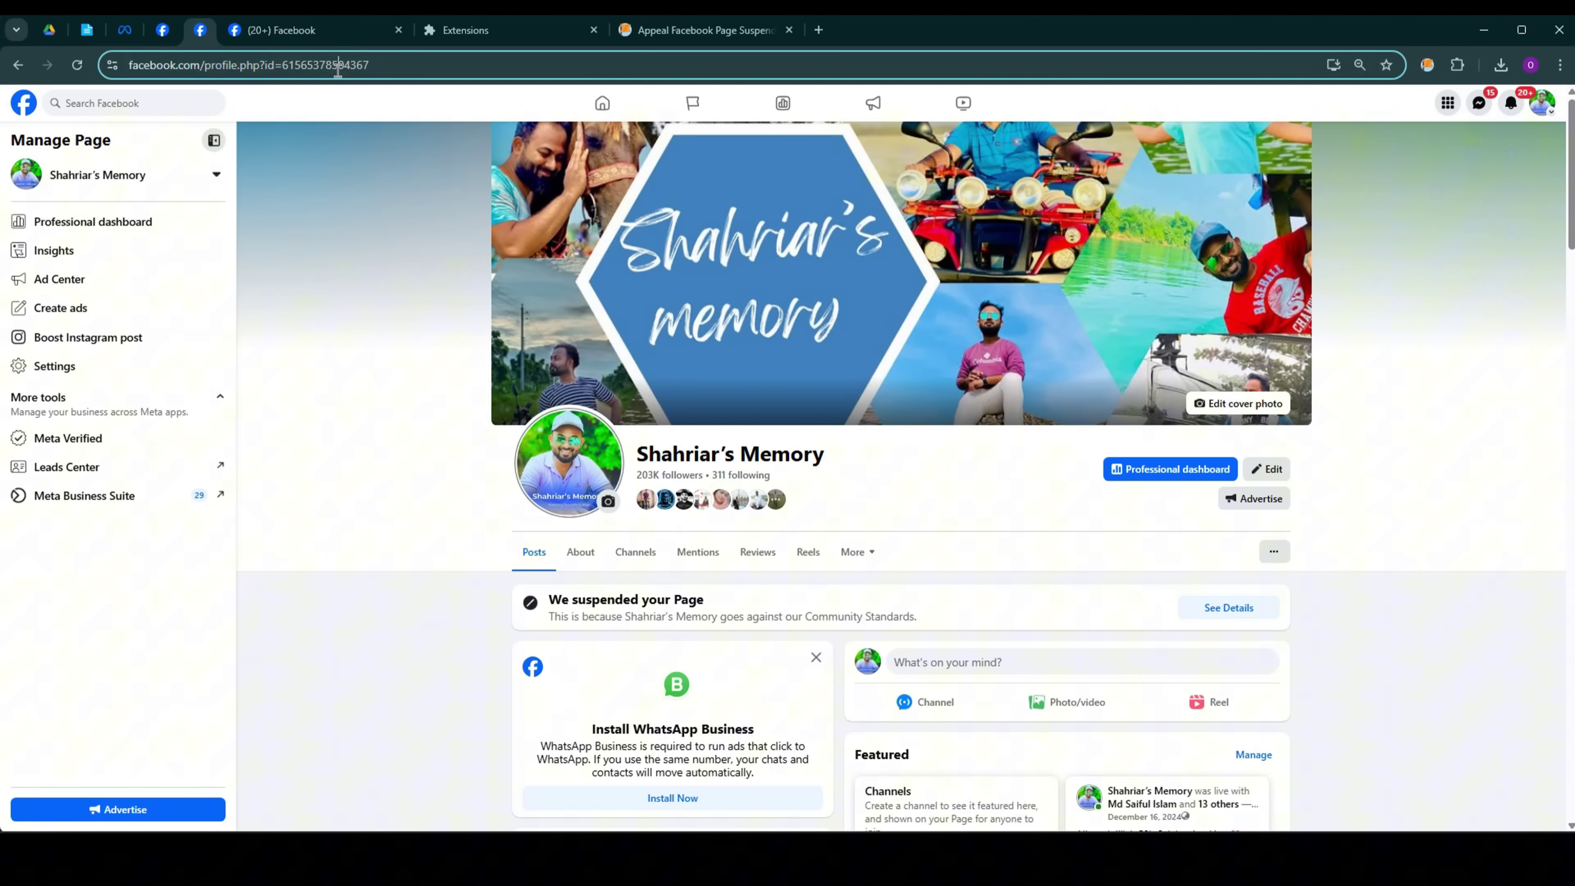
left_click(688, 39)
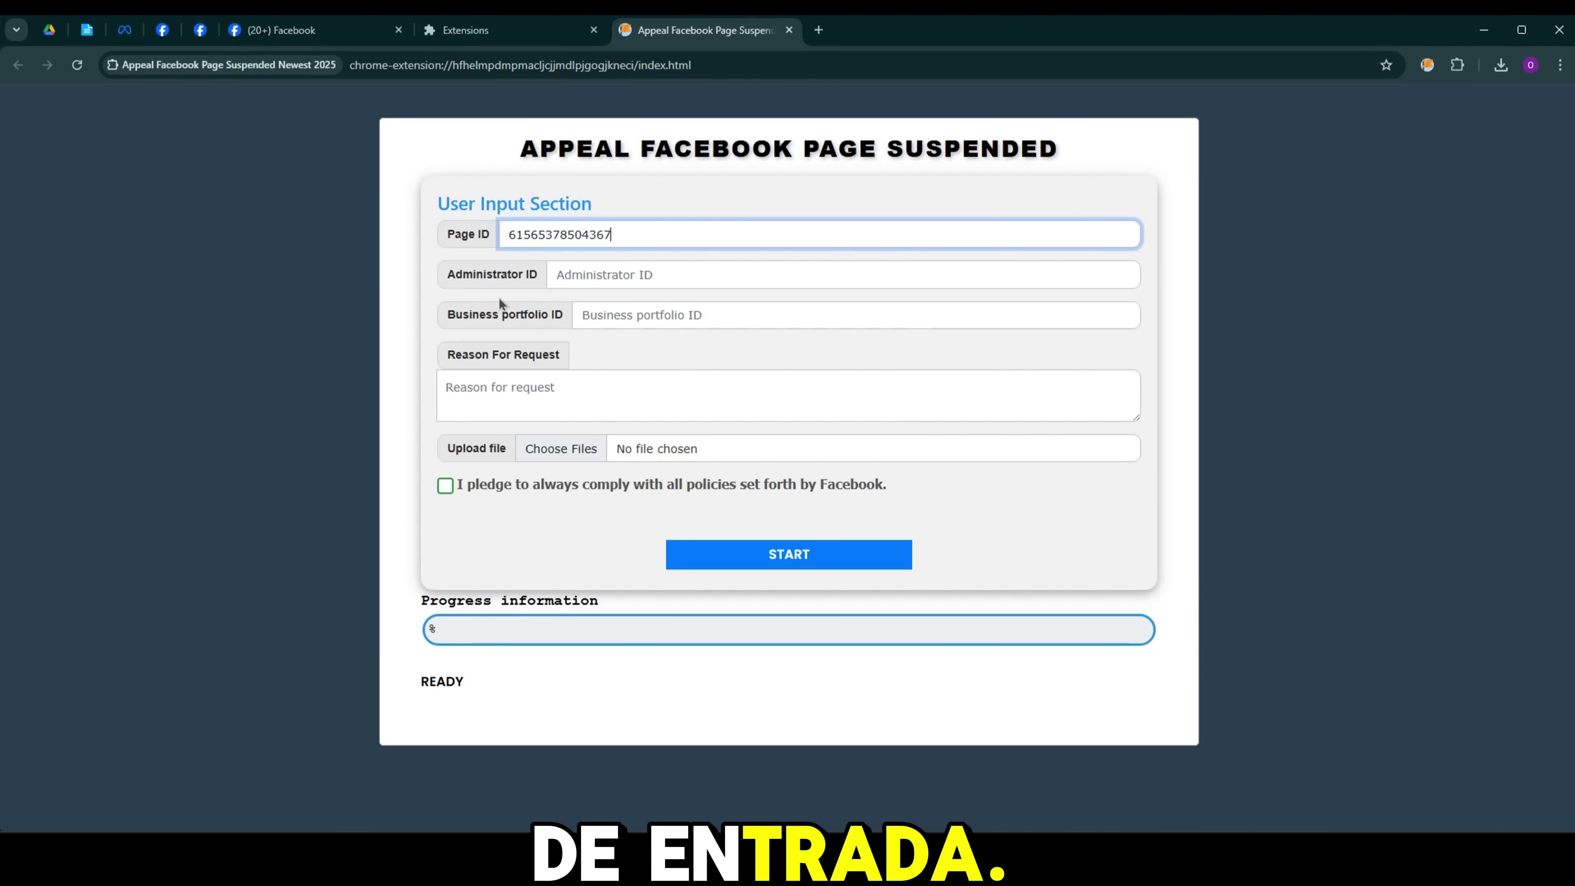
Step: Open the administrator's Facebook profile and copy its web address
left_click(199, 30)
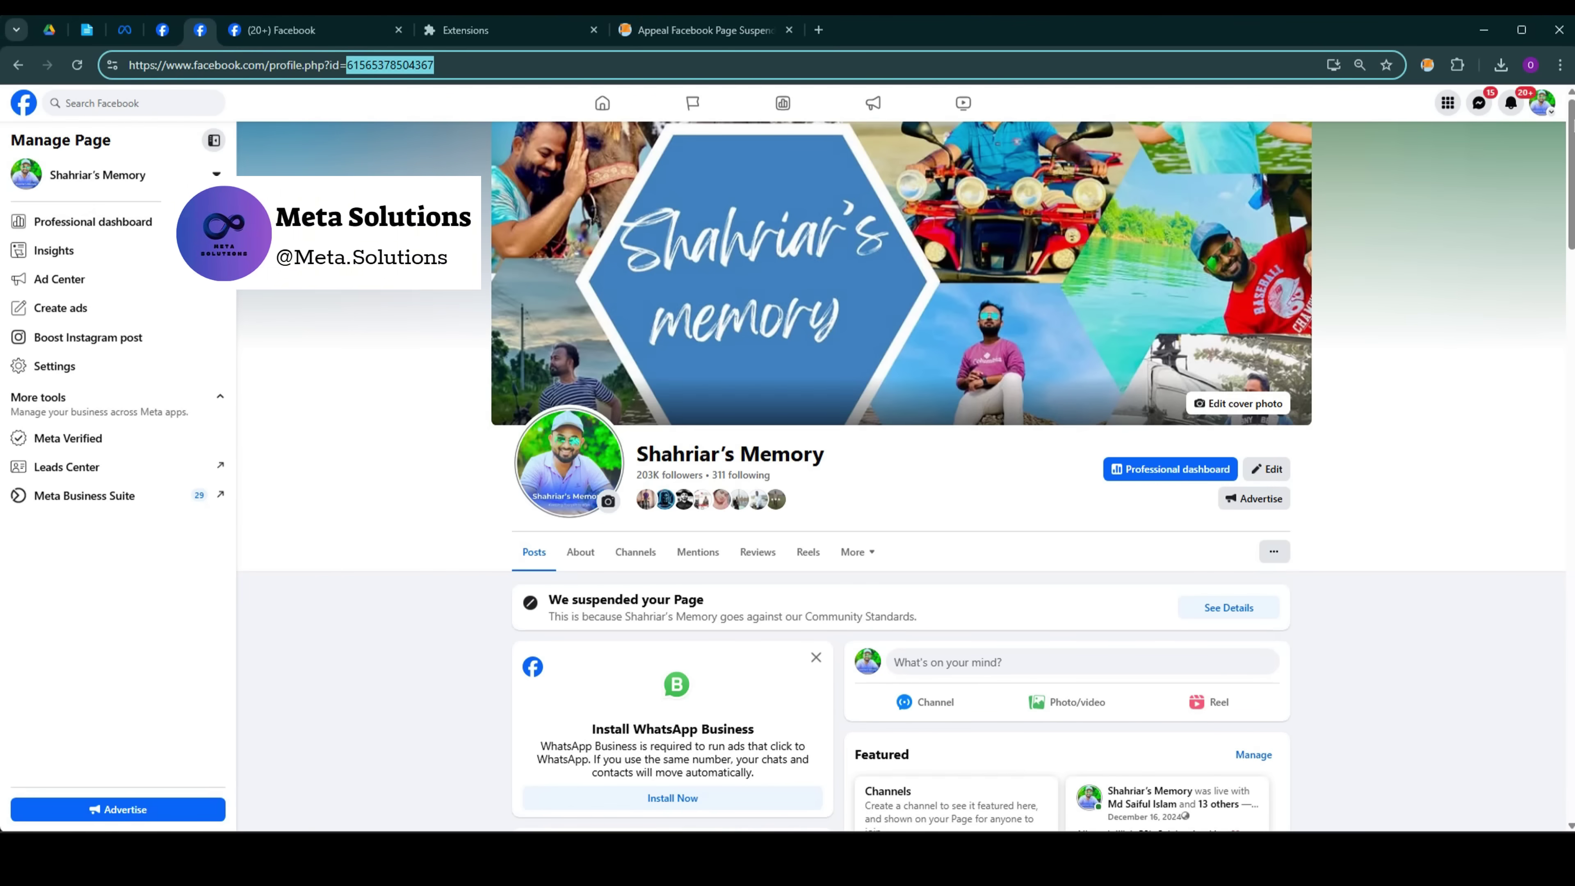
left_click(1543, 105)
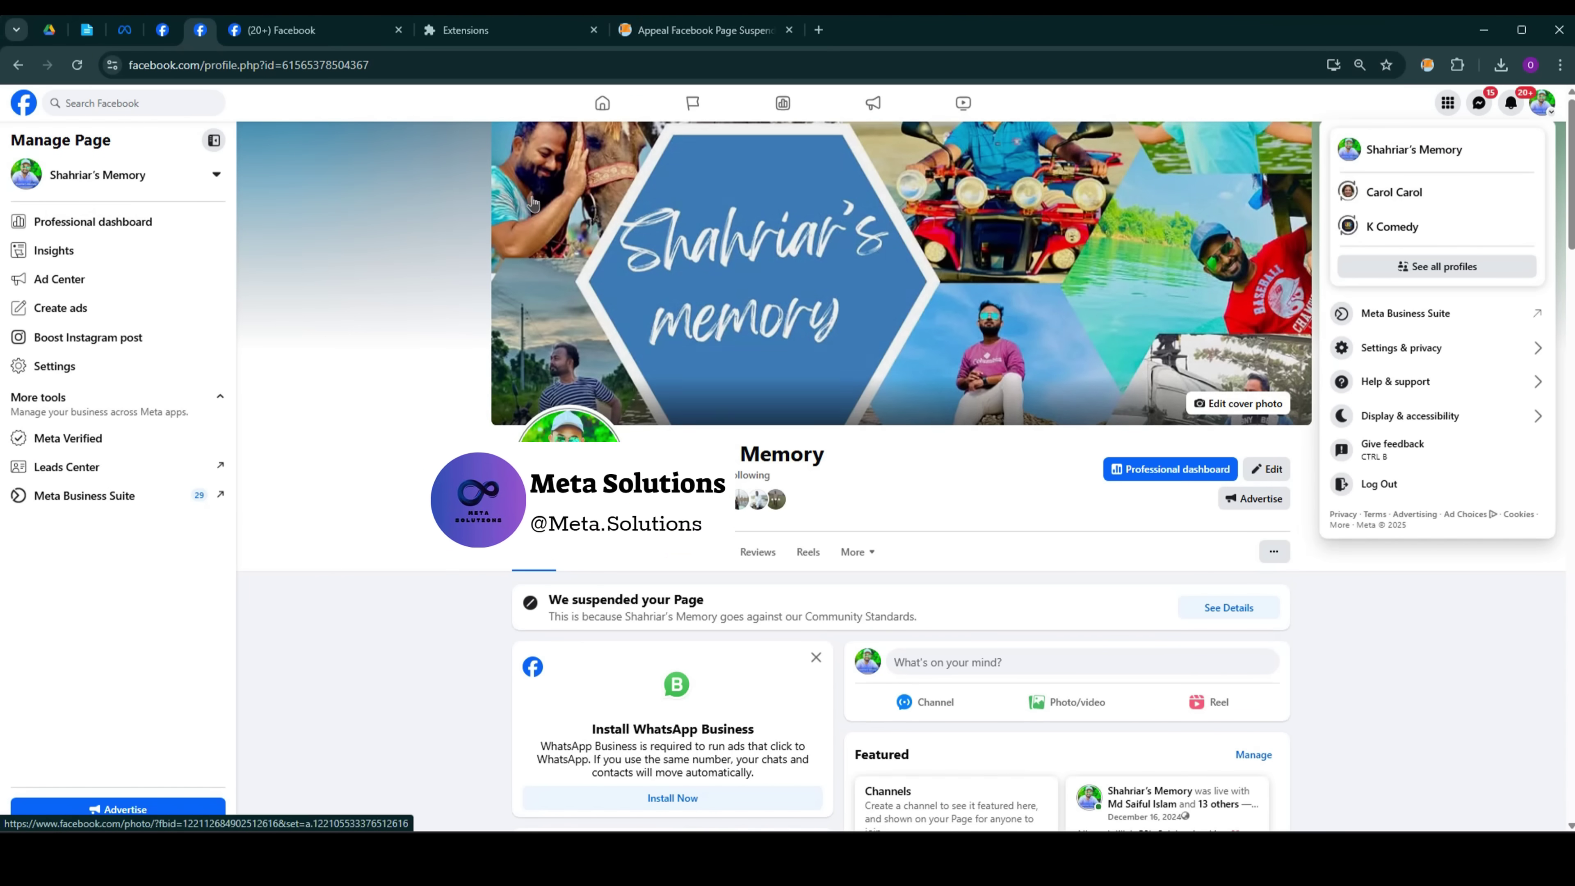
left_click(171, 31)
left_click(228, 60)
key("ctrl+c")
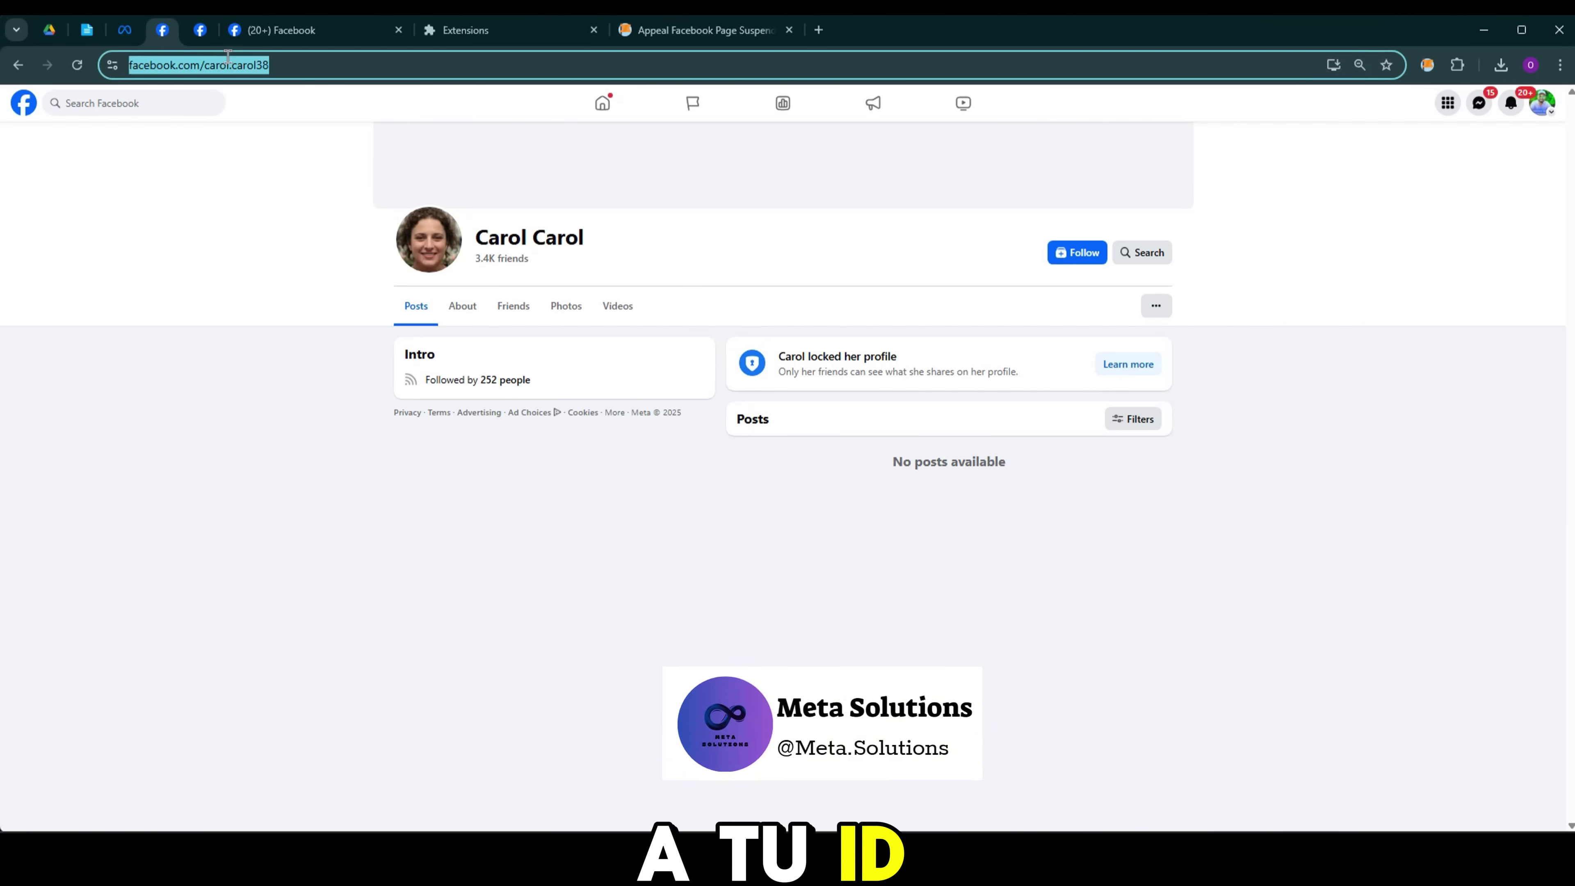
Step: Paste the administrator's profile link into the appeal form's Administrator ID field
left_click(694, 30)
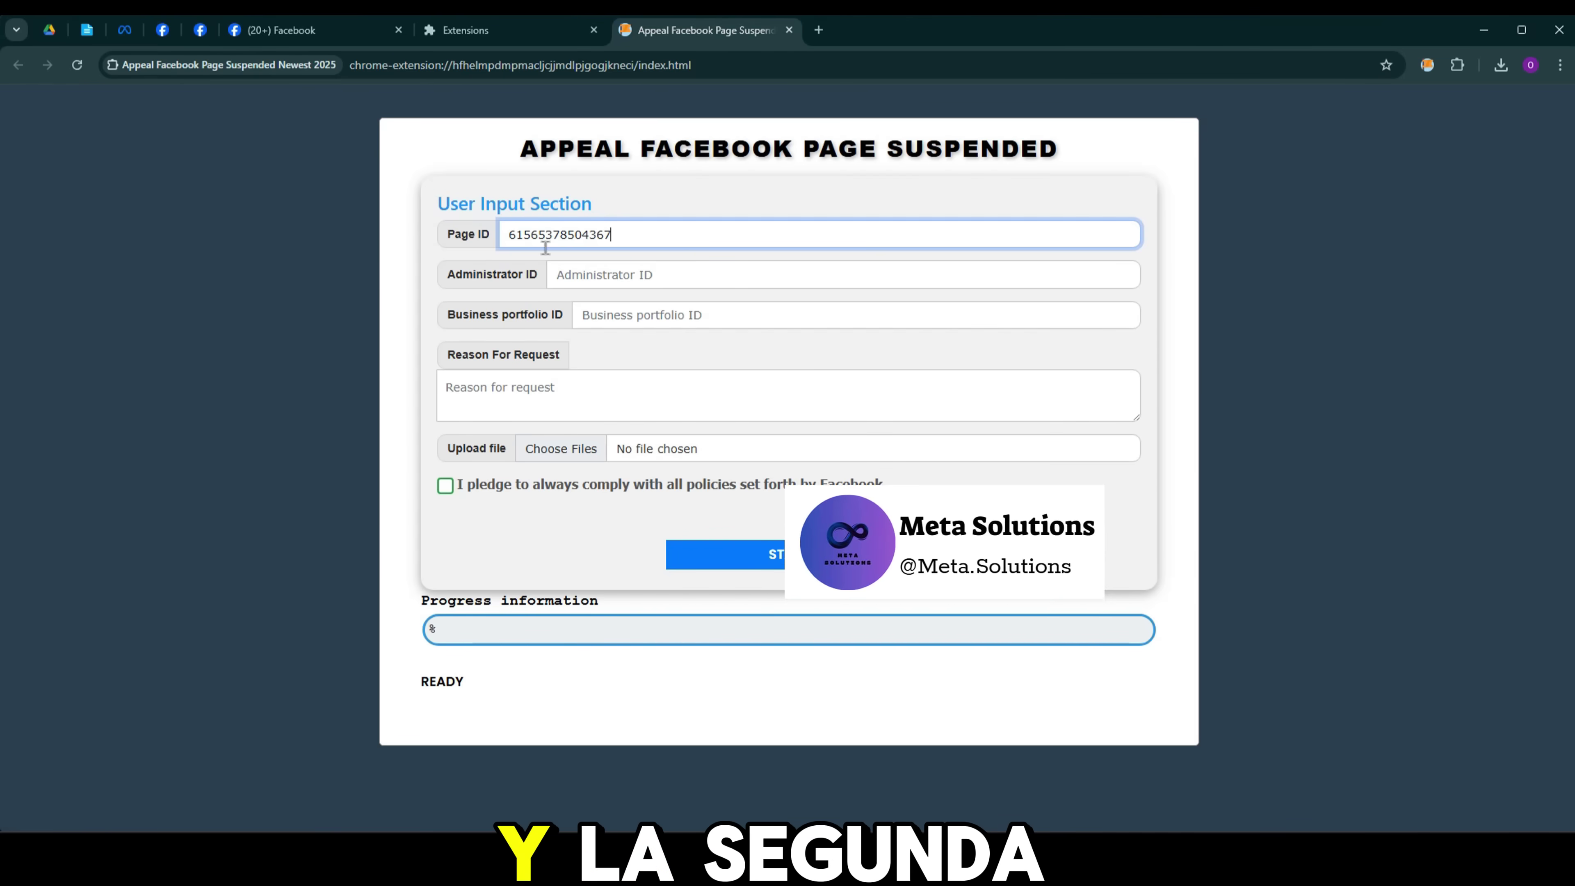
left_click(606, 278)
key("ctrl+v")
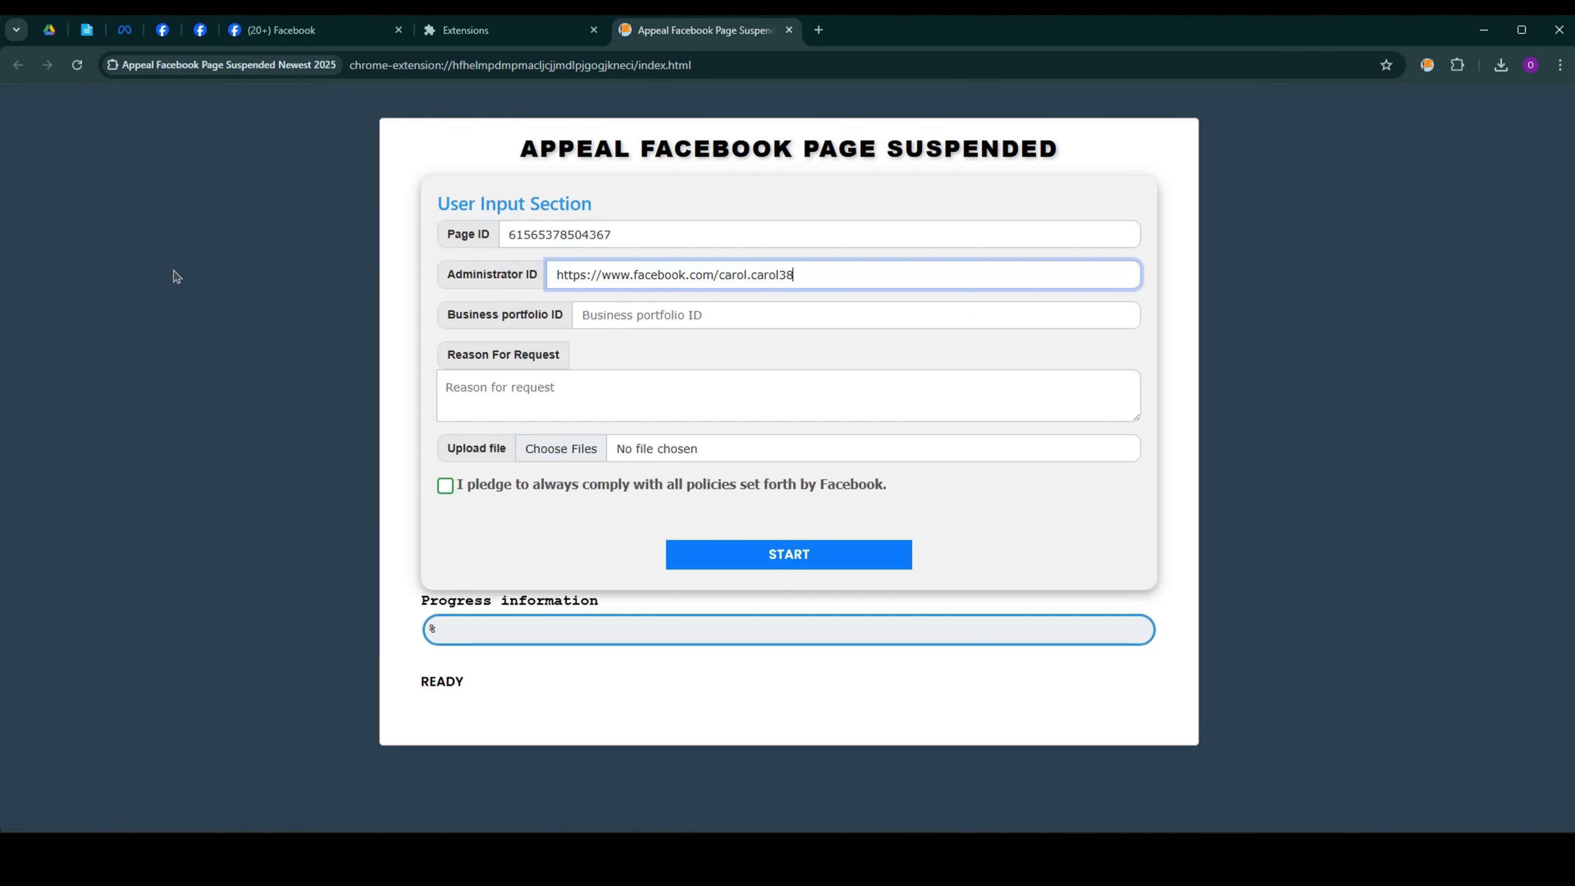
left_click(124, 30)
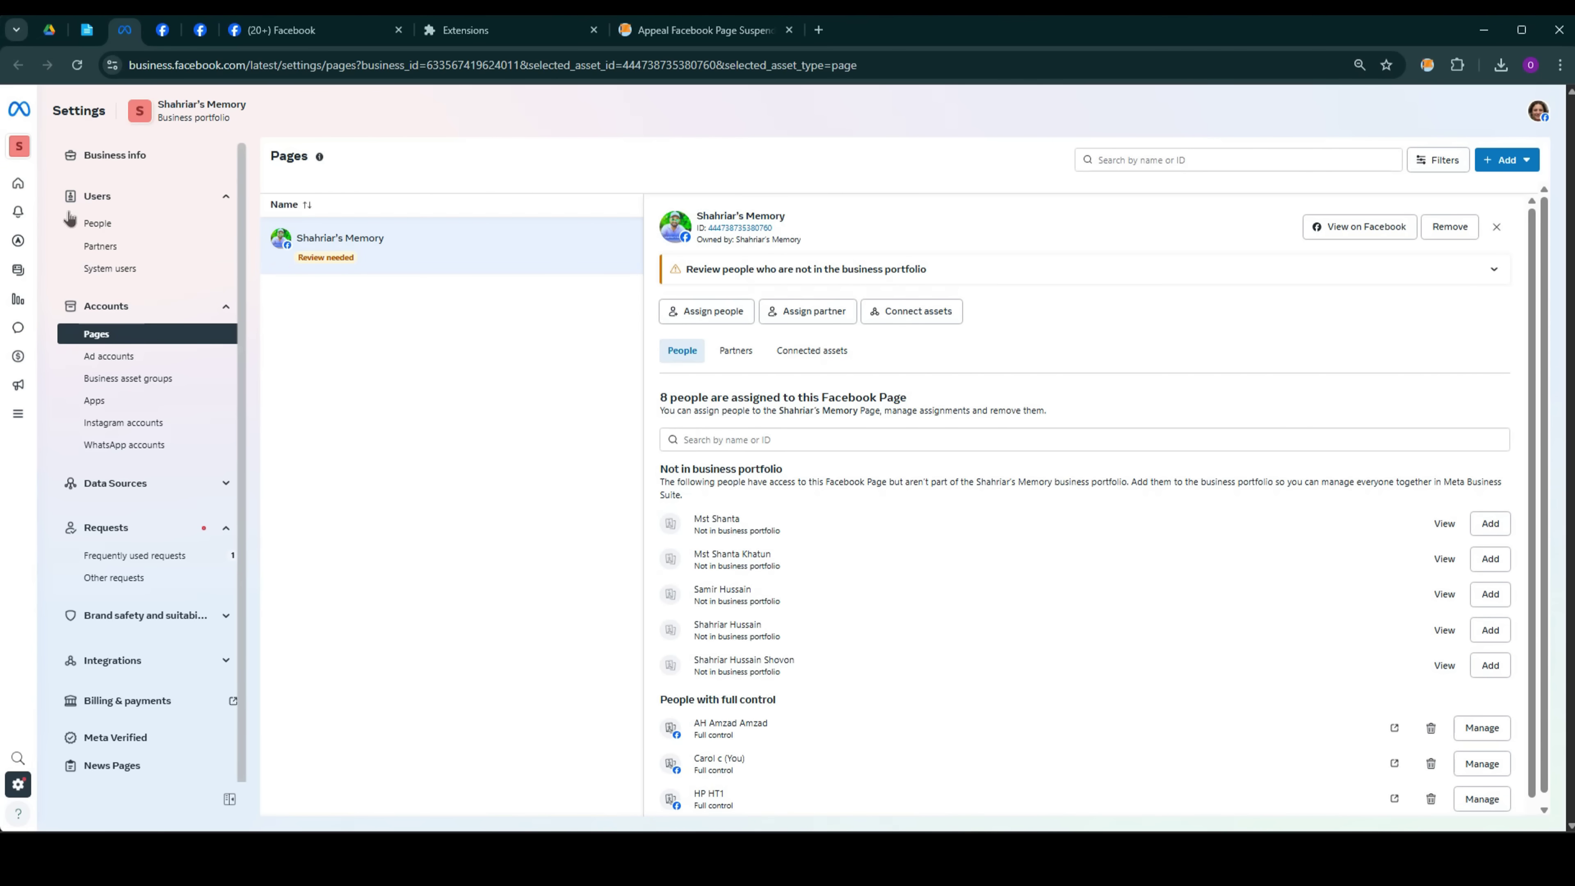
Step: Paste the business portfolio ID from Business info into the form, then select the Online Notepad appeal letter
left_click(97, 224)
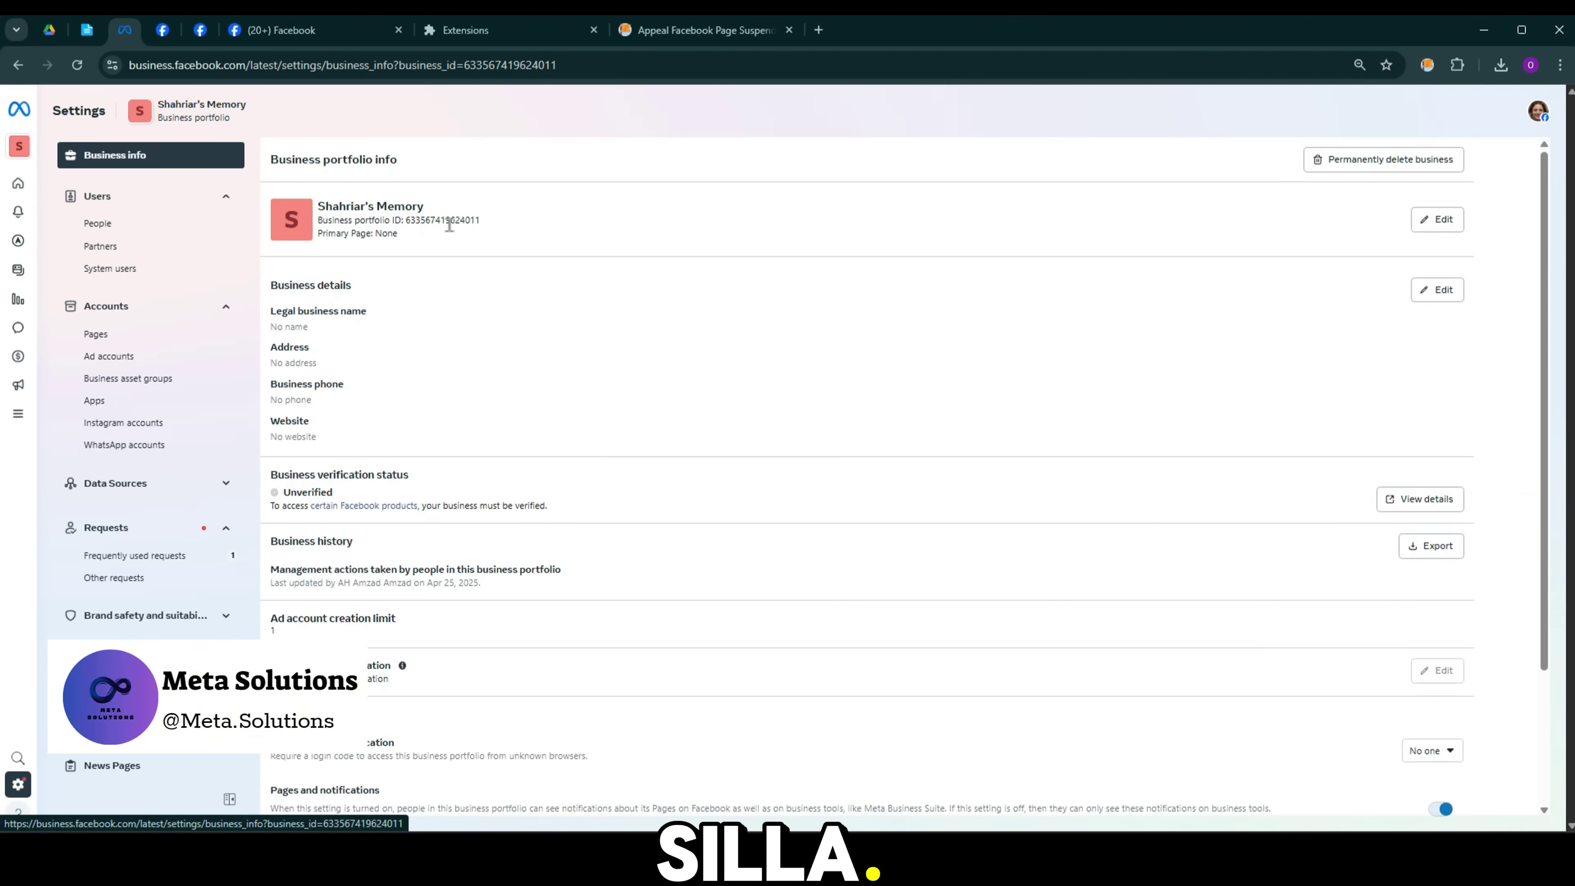
double_click(449, 222)
key("ctrl+c")
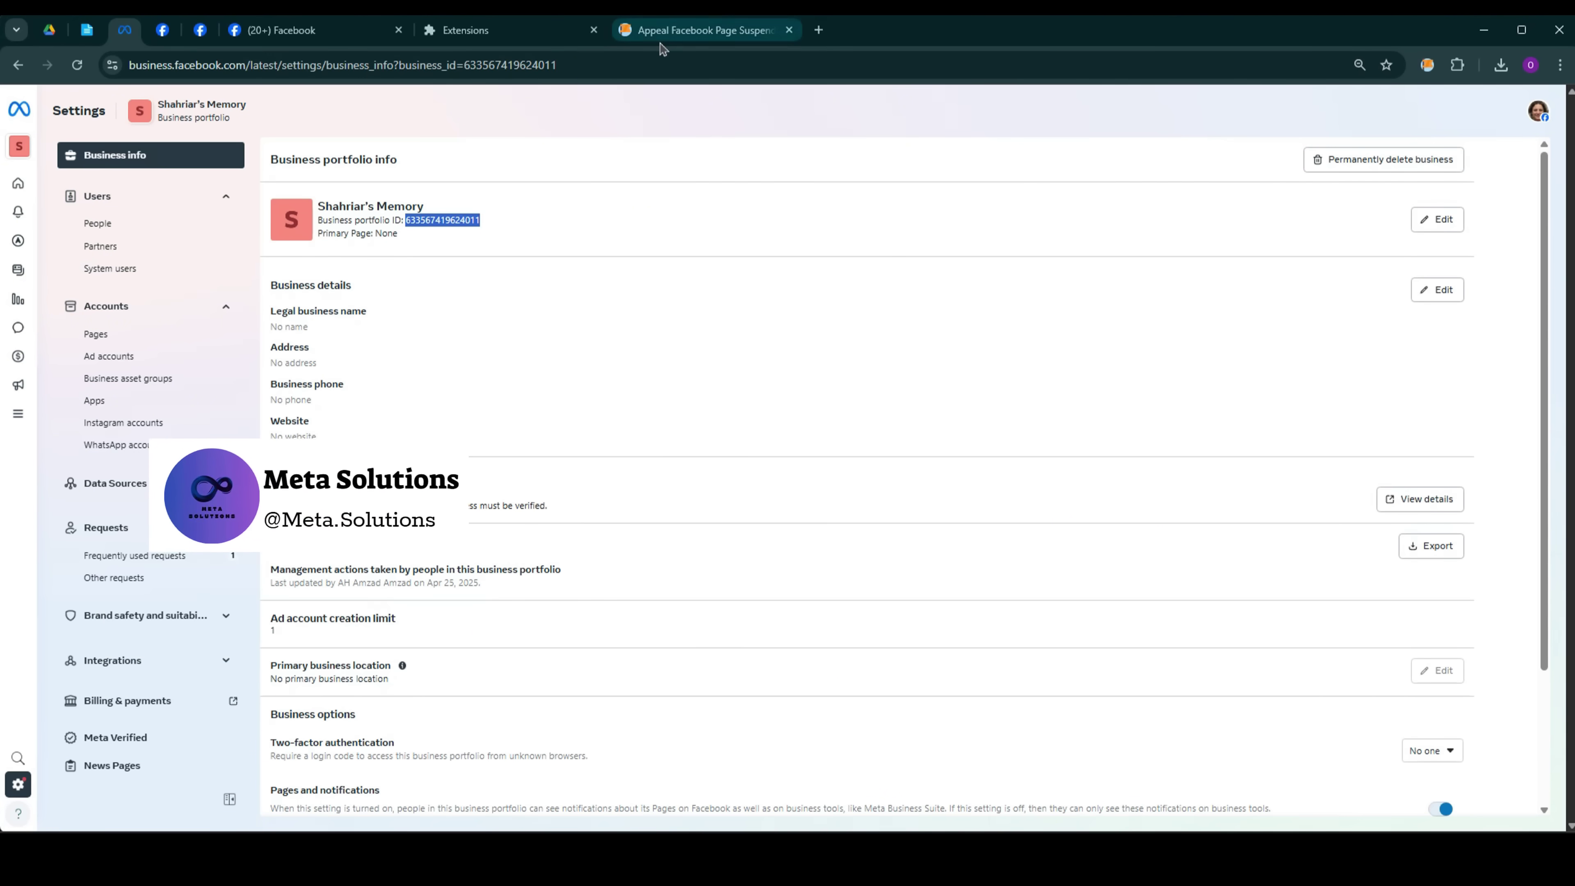
left_click(661, 41)
left_click(670, 311)
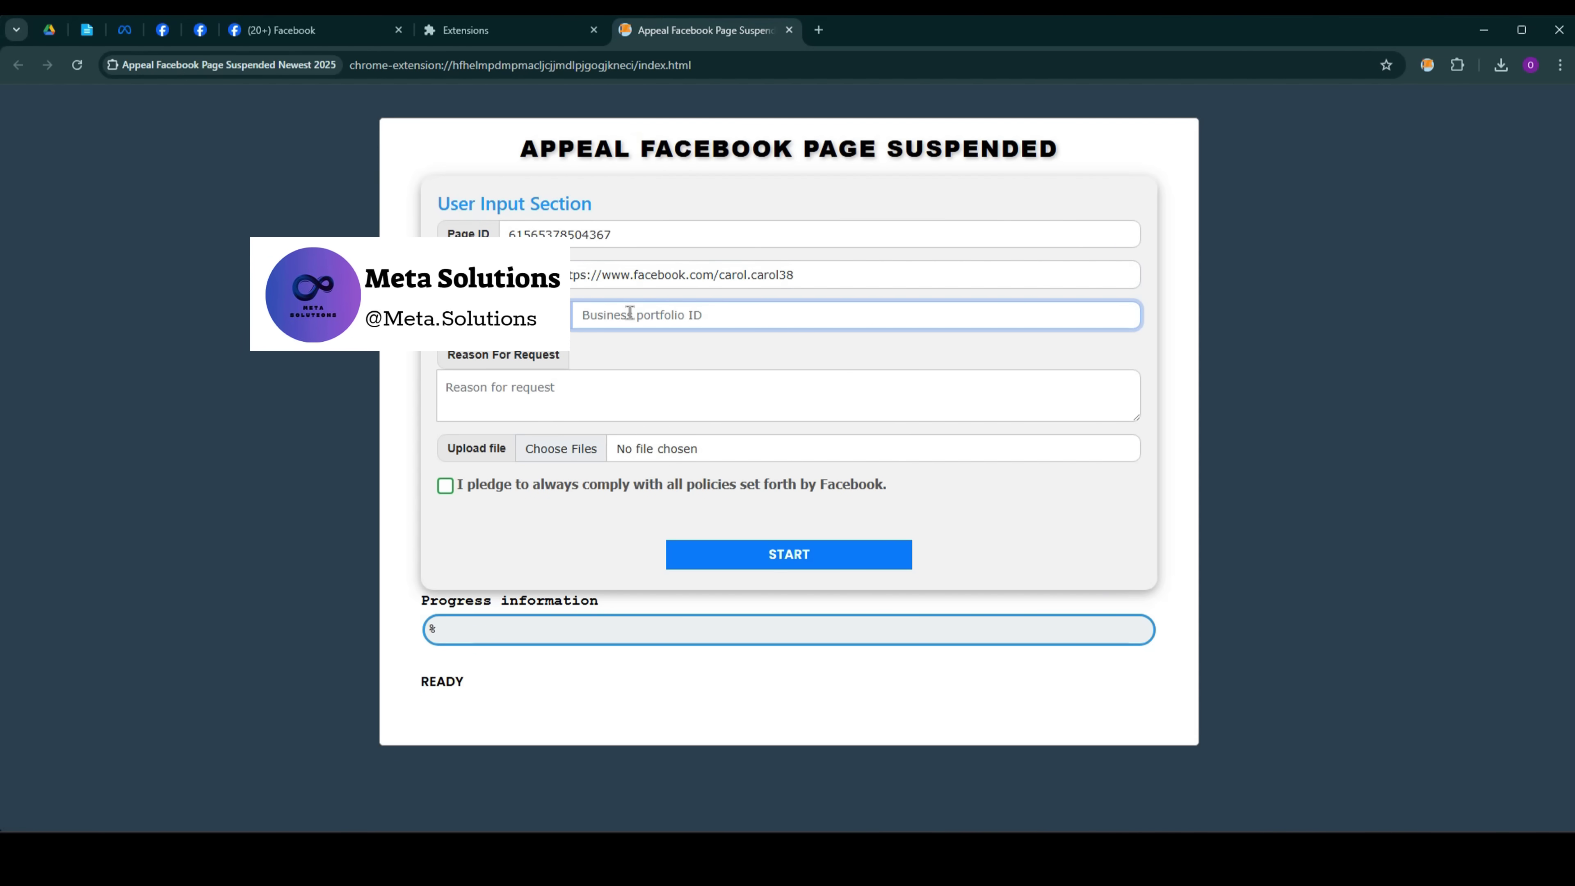
key("ctrl+v")
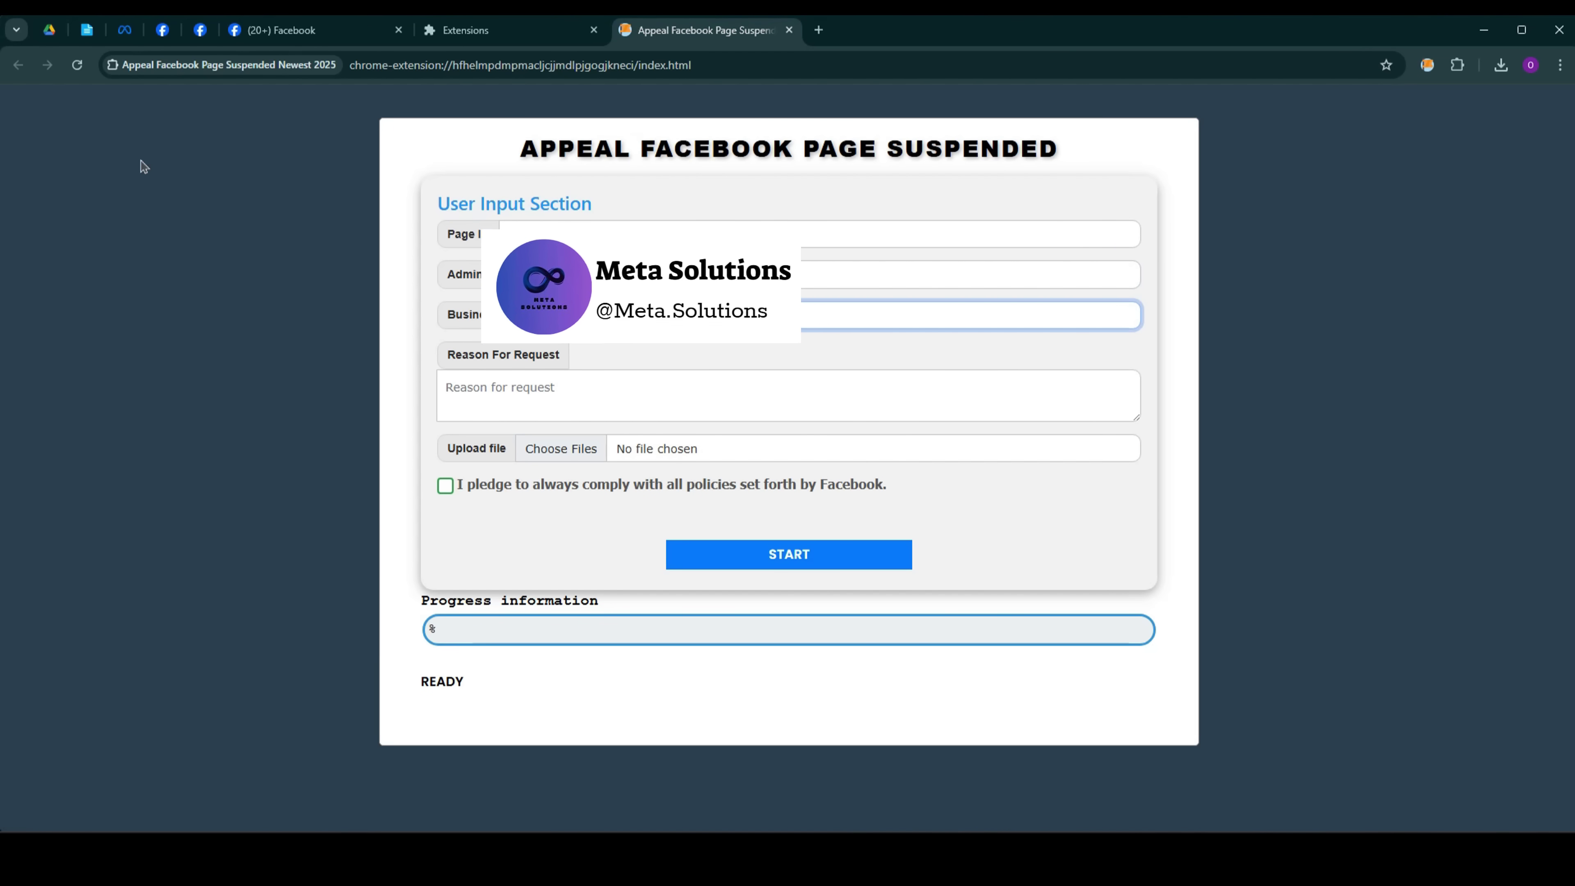
left_click(87, 30)
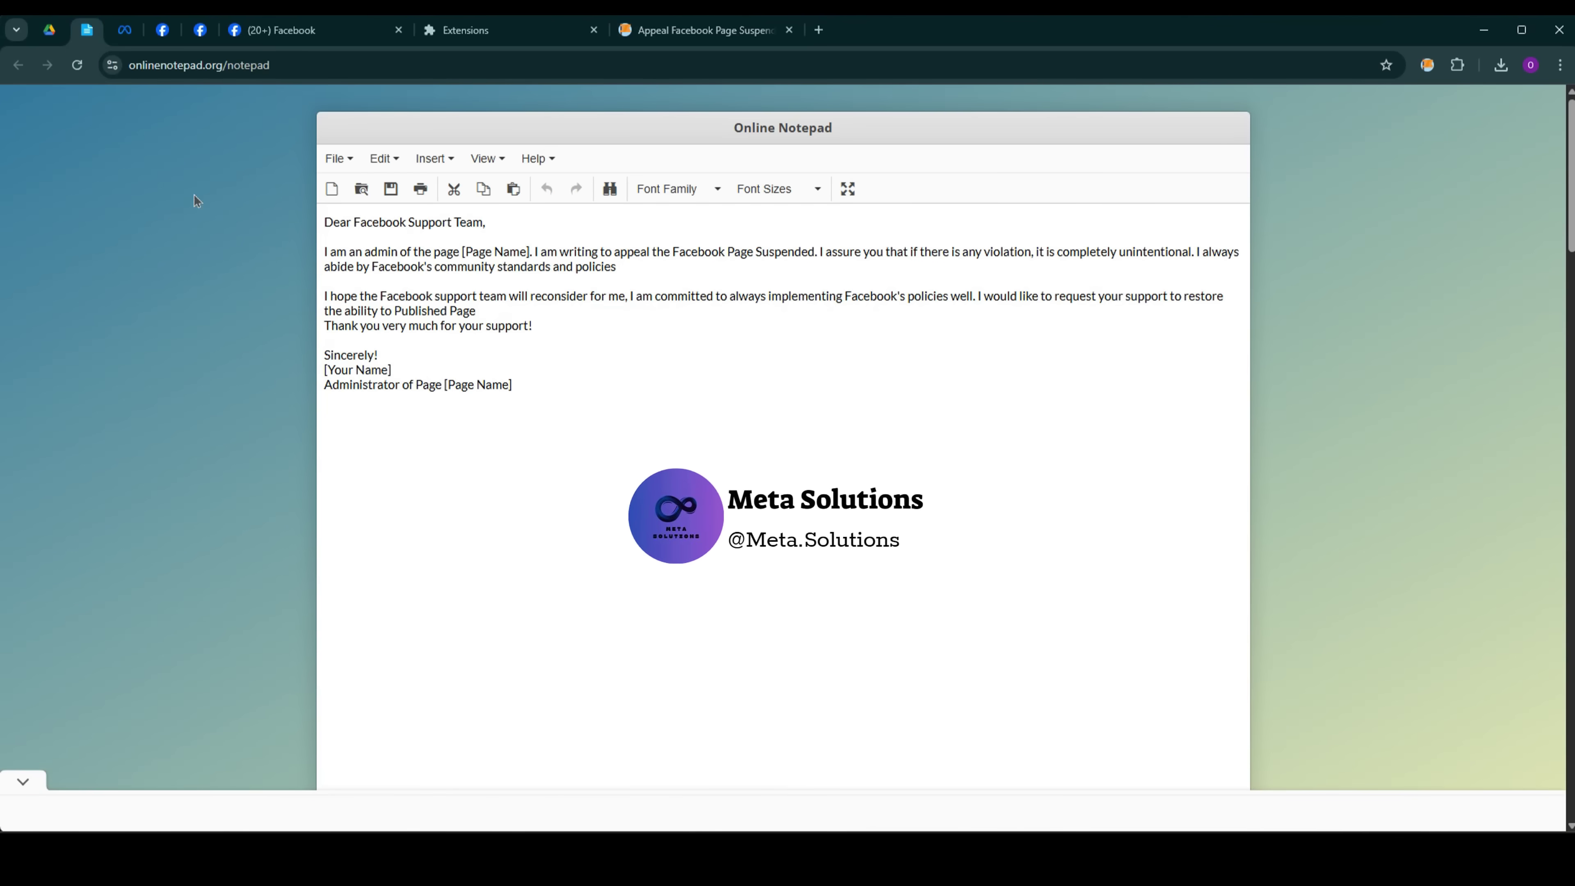
key("ctrl+a")
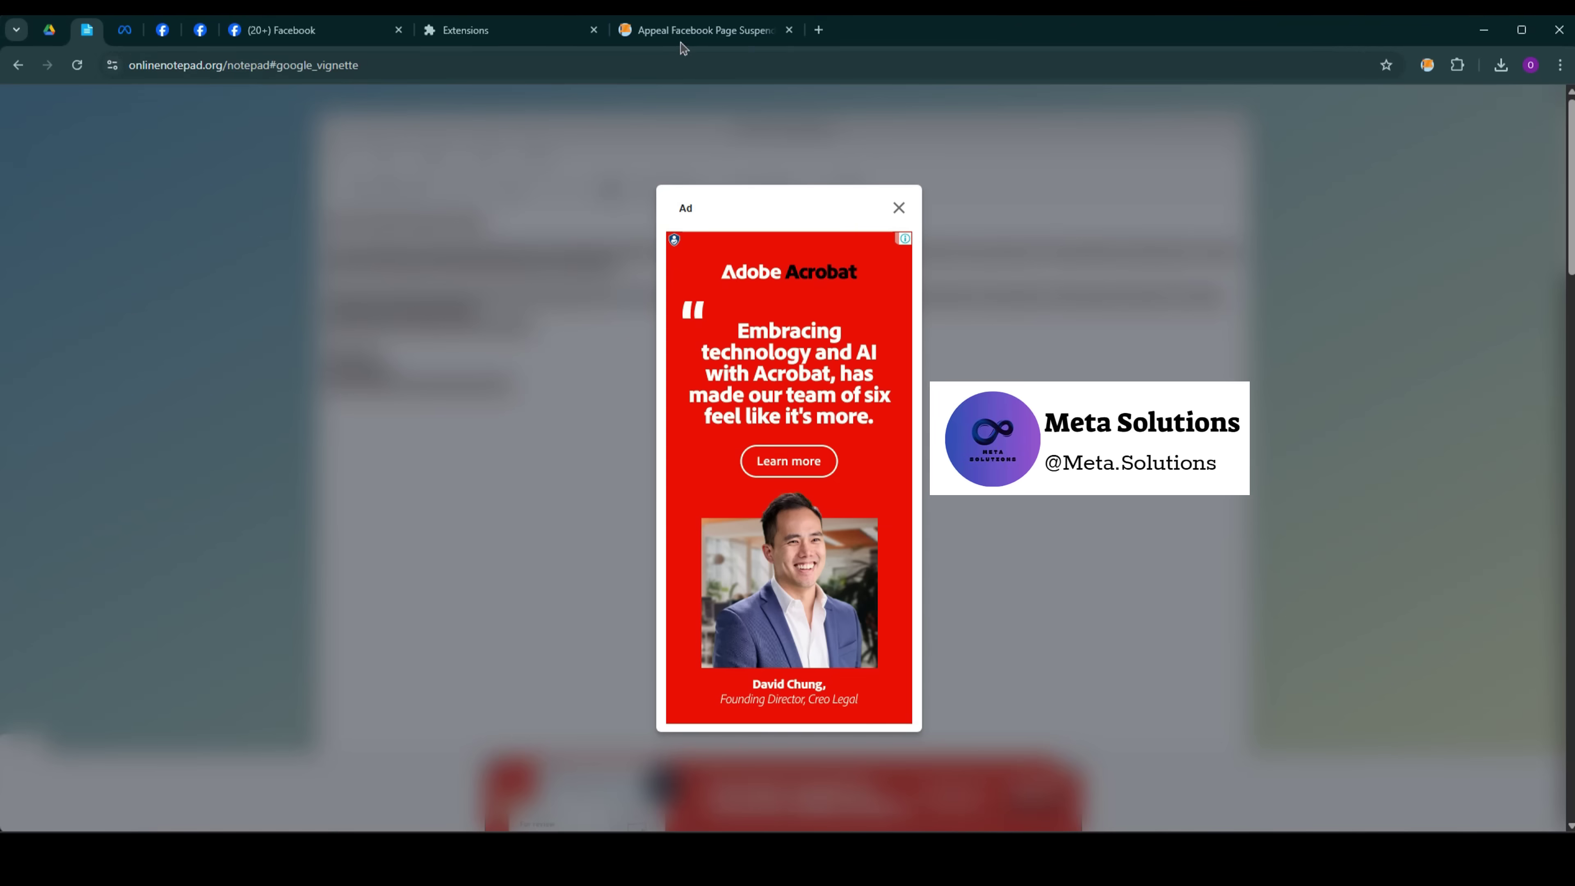
Step: Paste the appeal letter into Reason For Request and enlarge the box to show it all
left_click(688, 37)
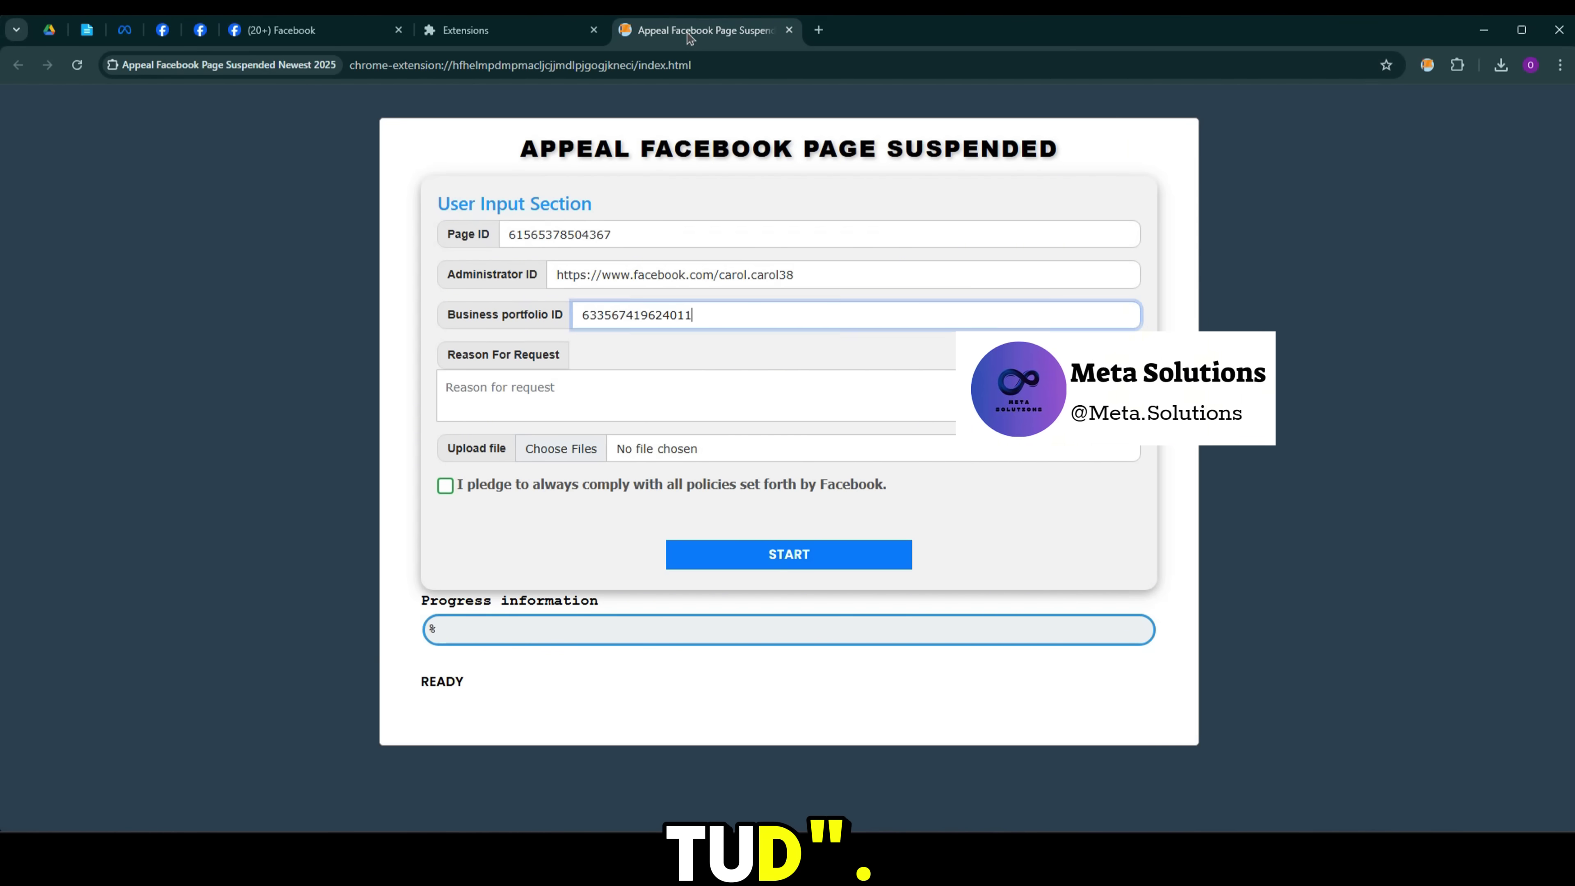
left_click(618, 389)
key("ctrl+v")
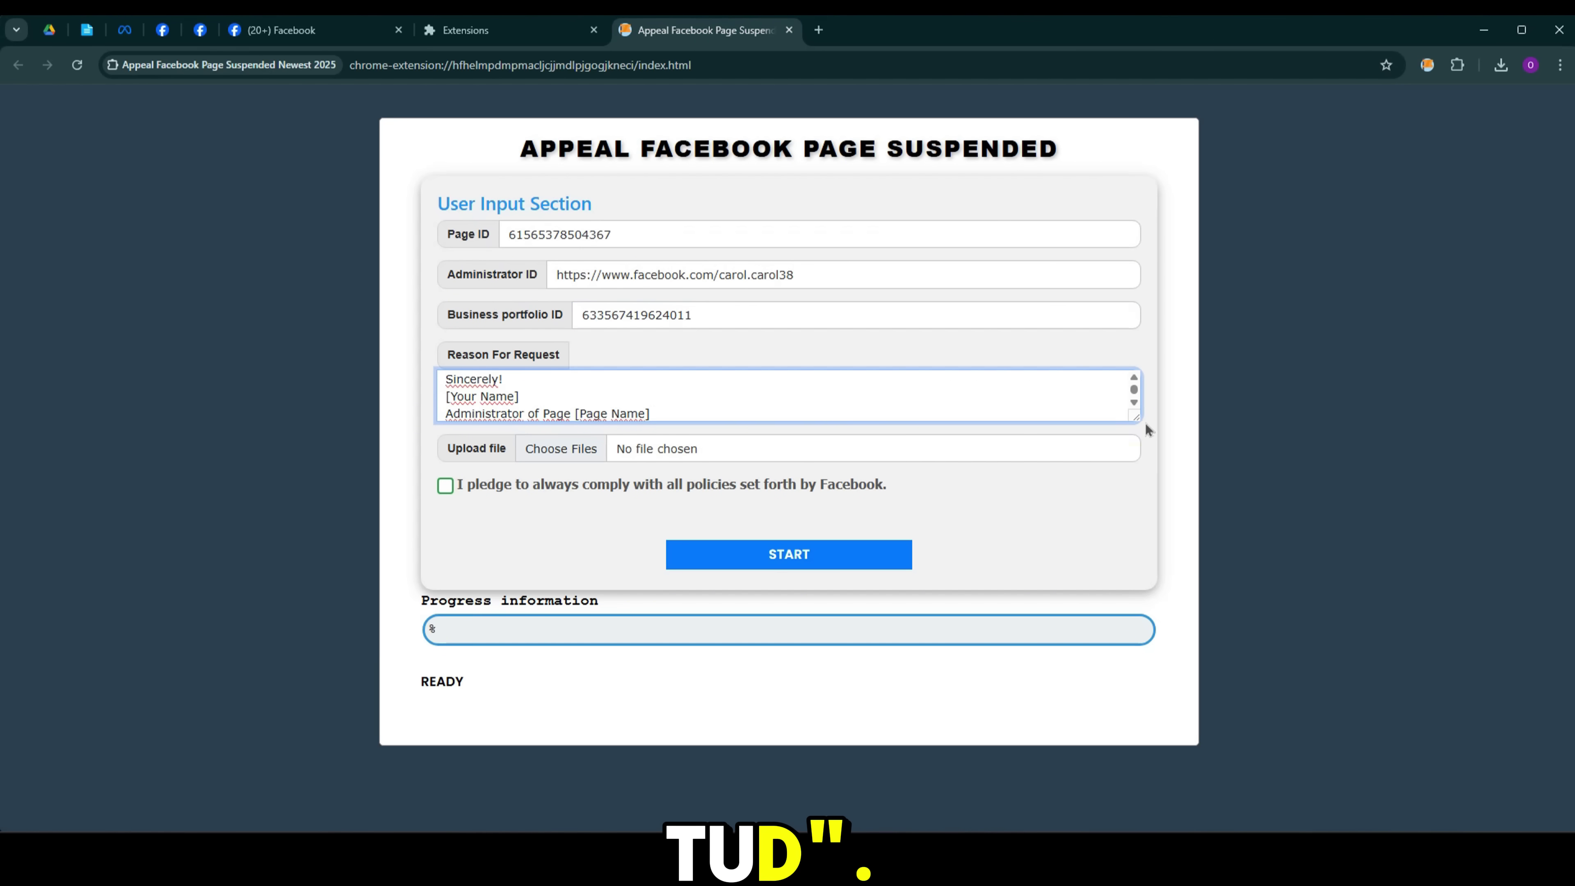
left_click_drag(1130, 420, 1122, 606)
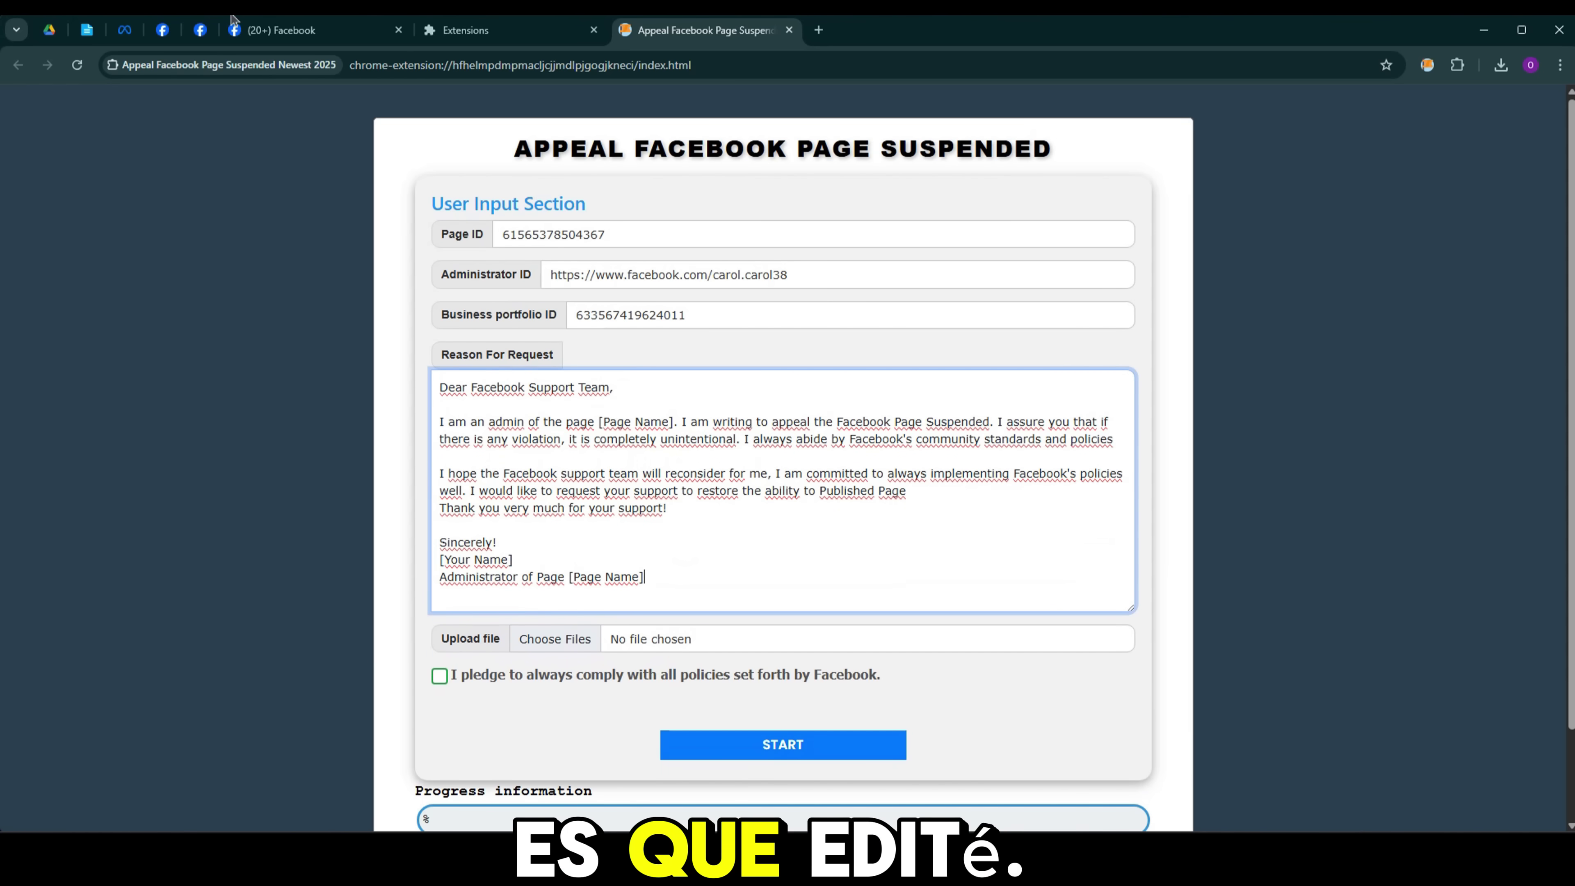
Step: Replace the first [Page Name] placeholder with the Page's name, removing the stray line break
left_click(297, 31)
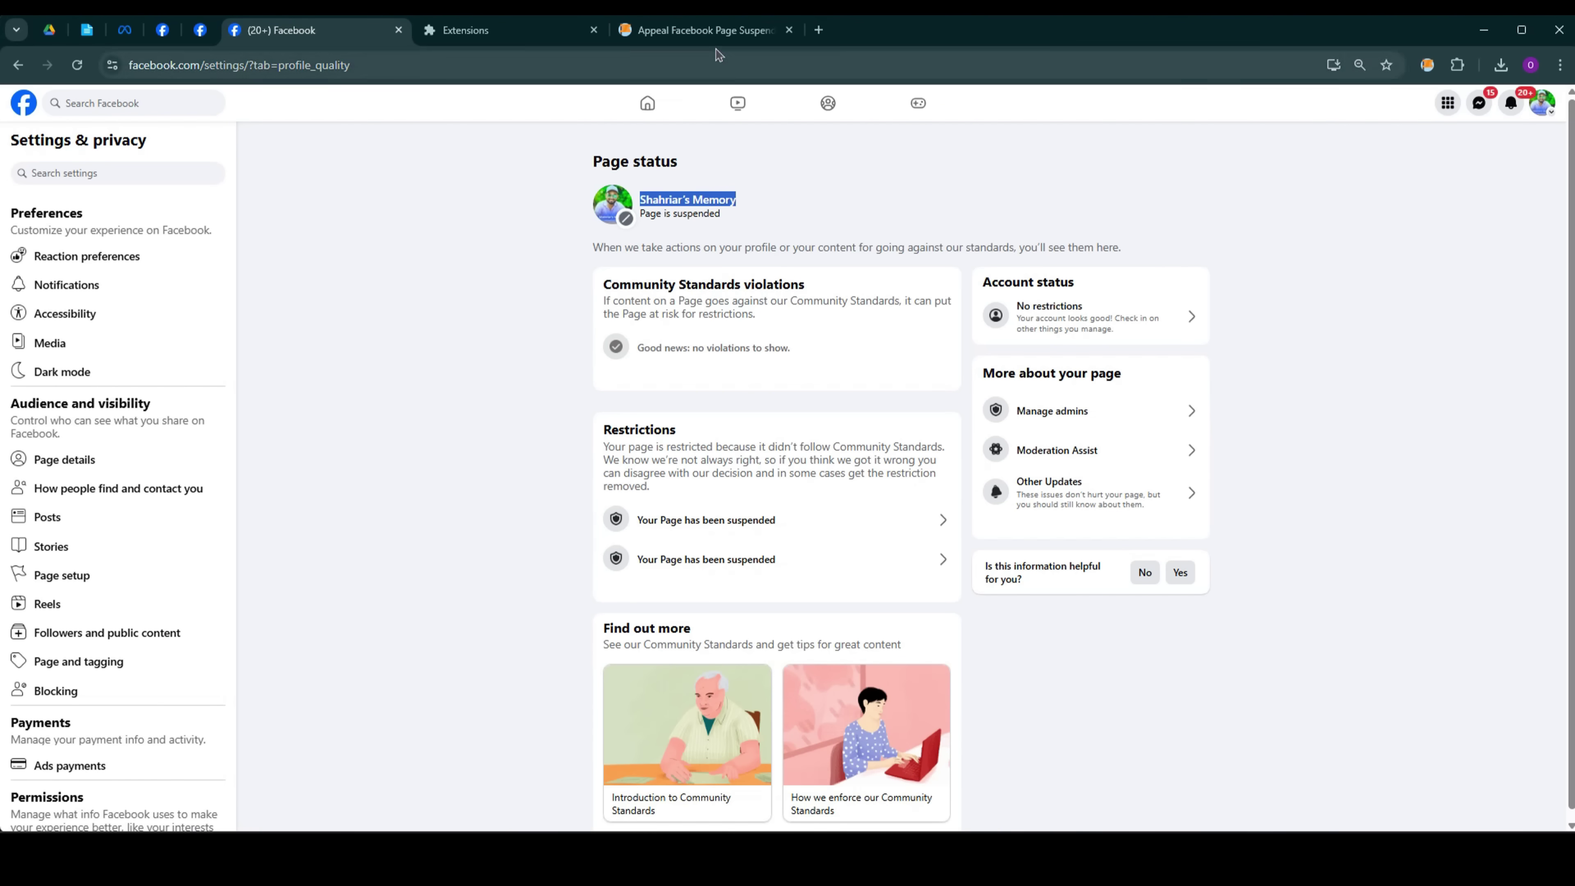
left_click(739, 30)
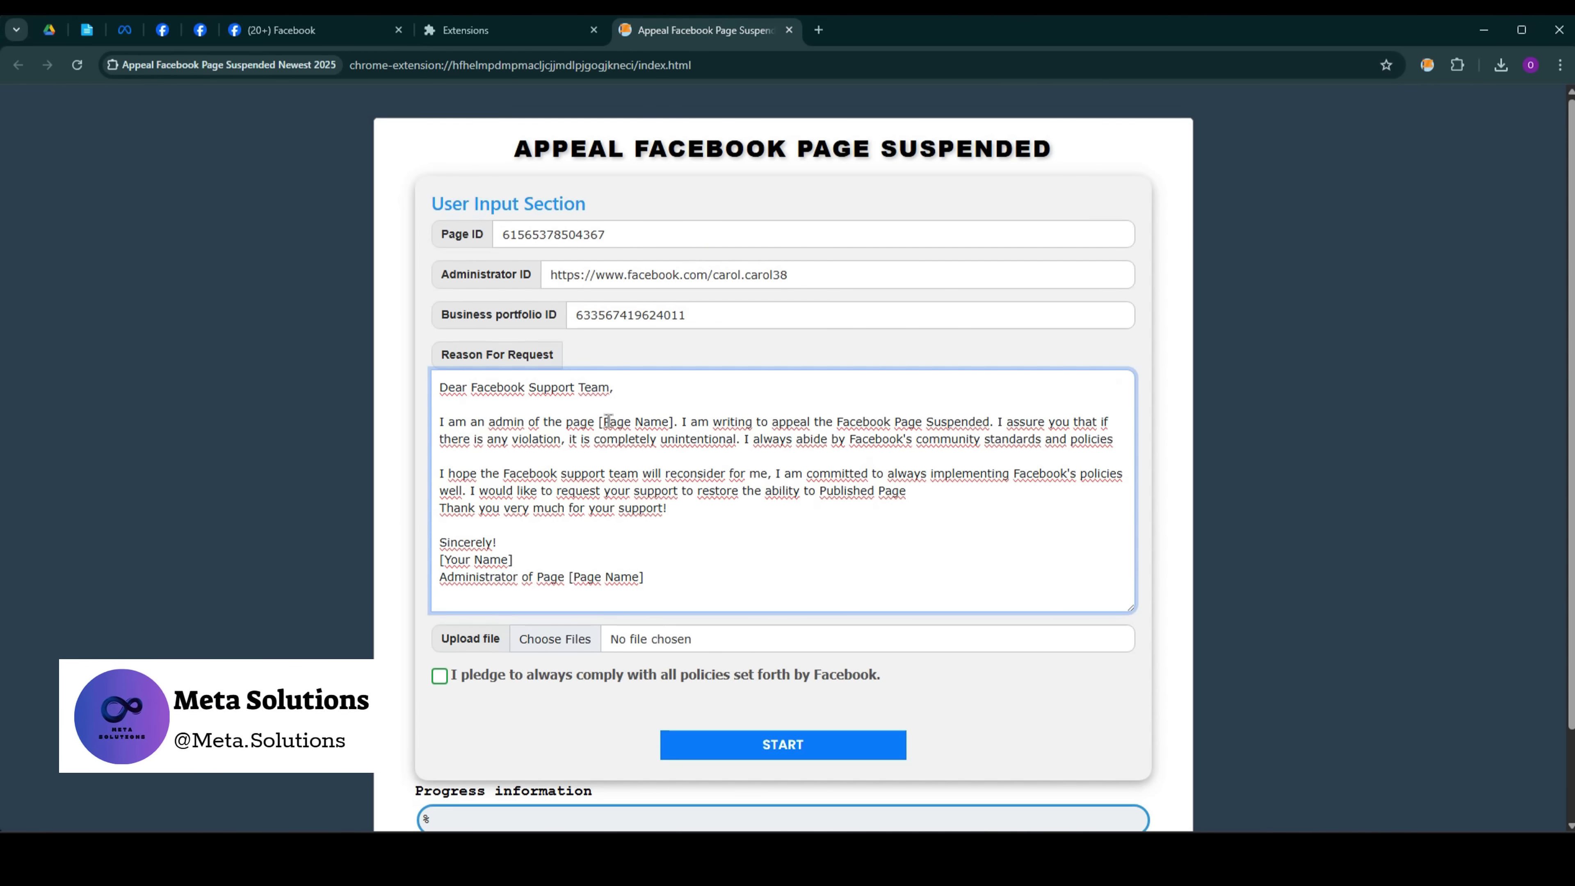
left_click_drag(599, 422, 669, 422)
type("Shakirah's Mermaid")
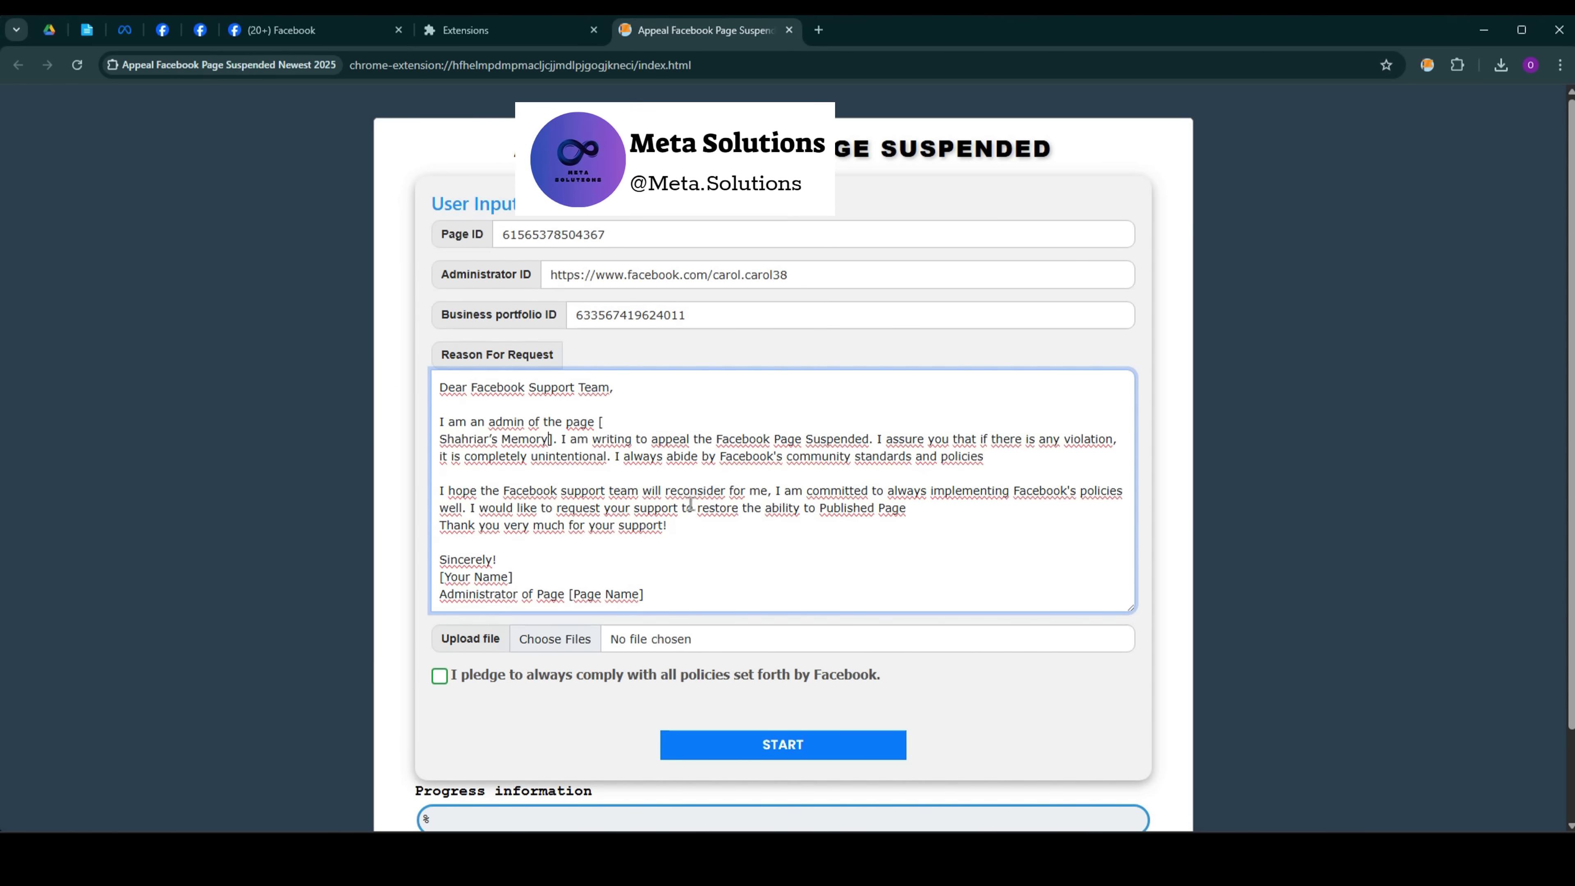
key("ctrl+z")
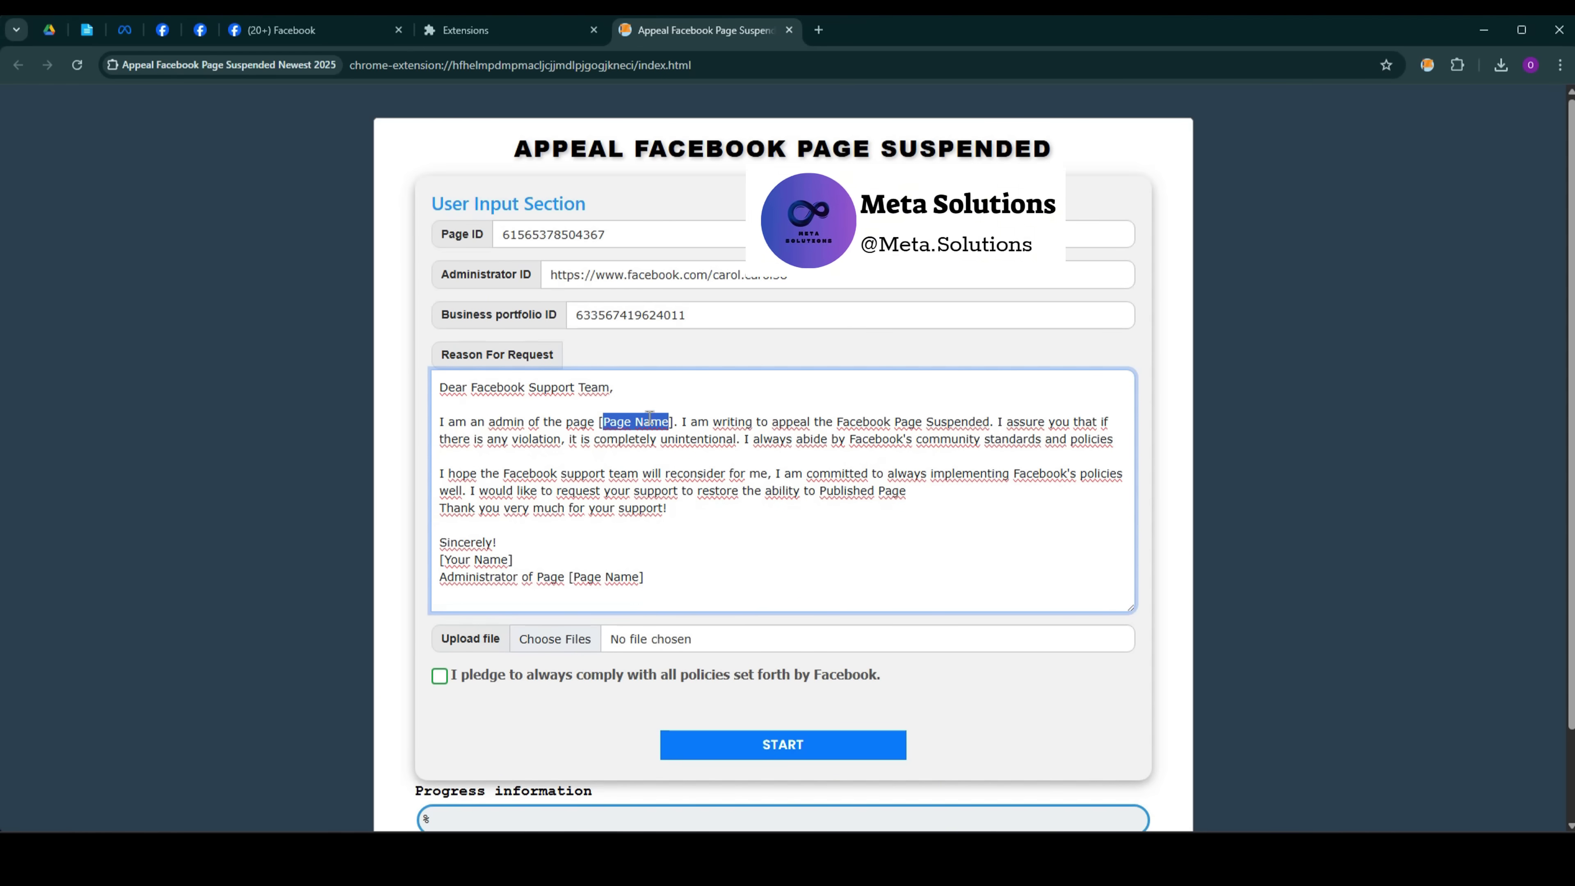
type("Shahriar’s Memory")
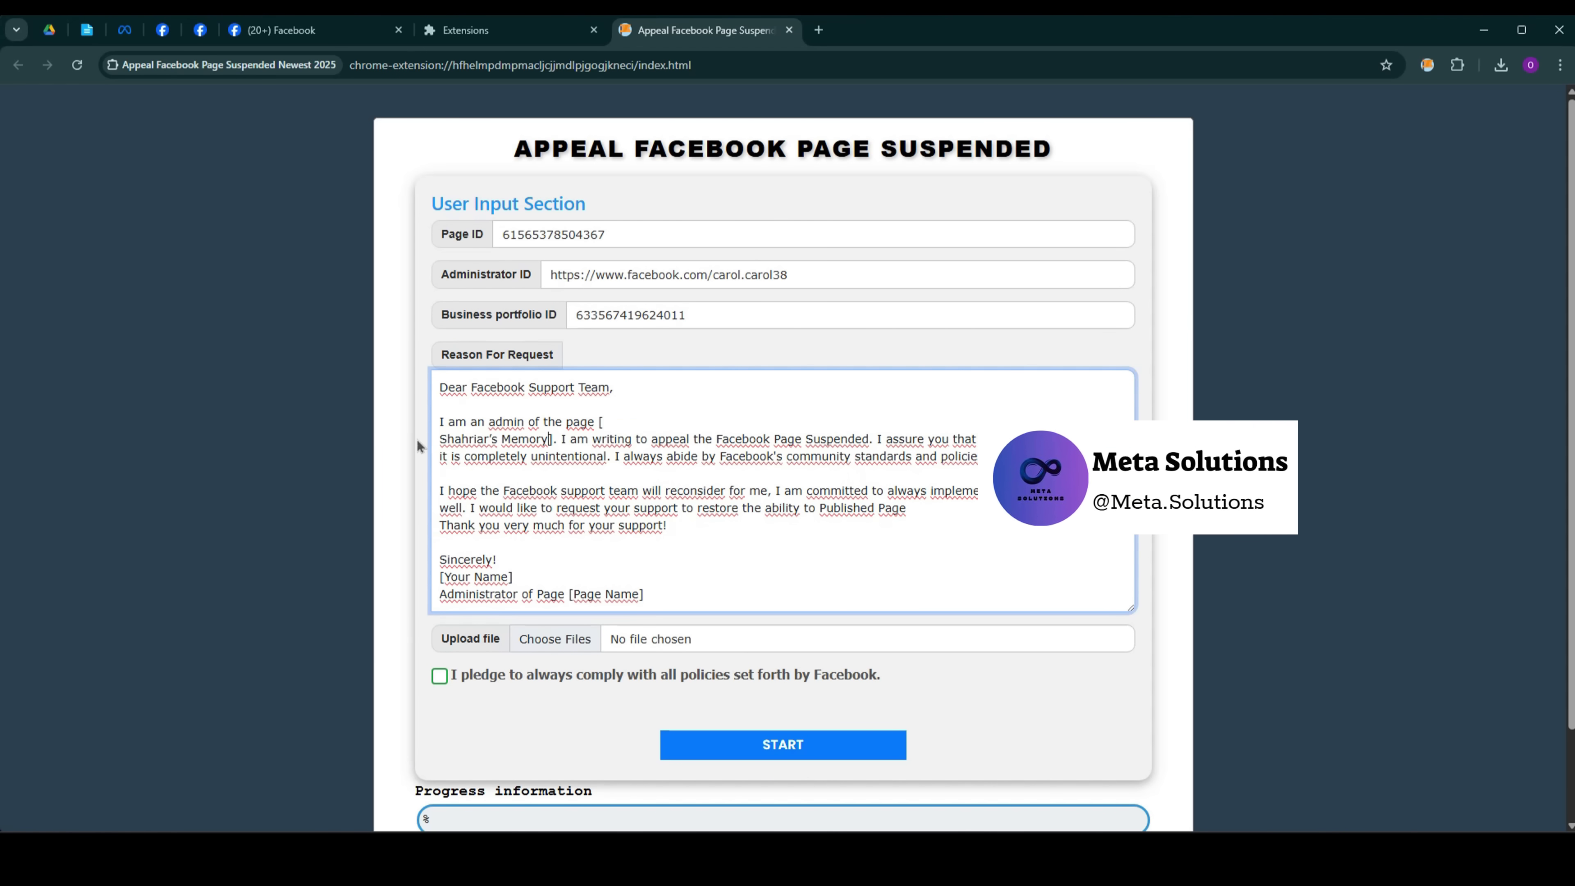
left_click(441, 439)
key("BackSpace")
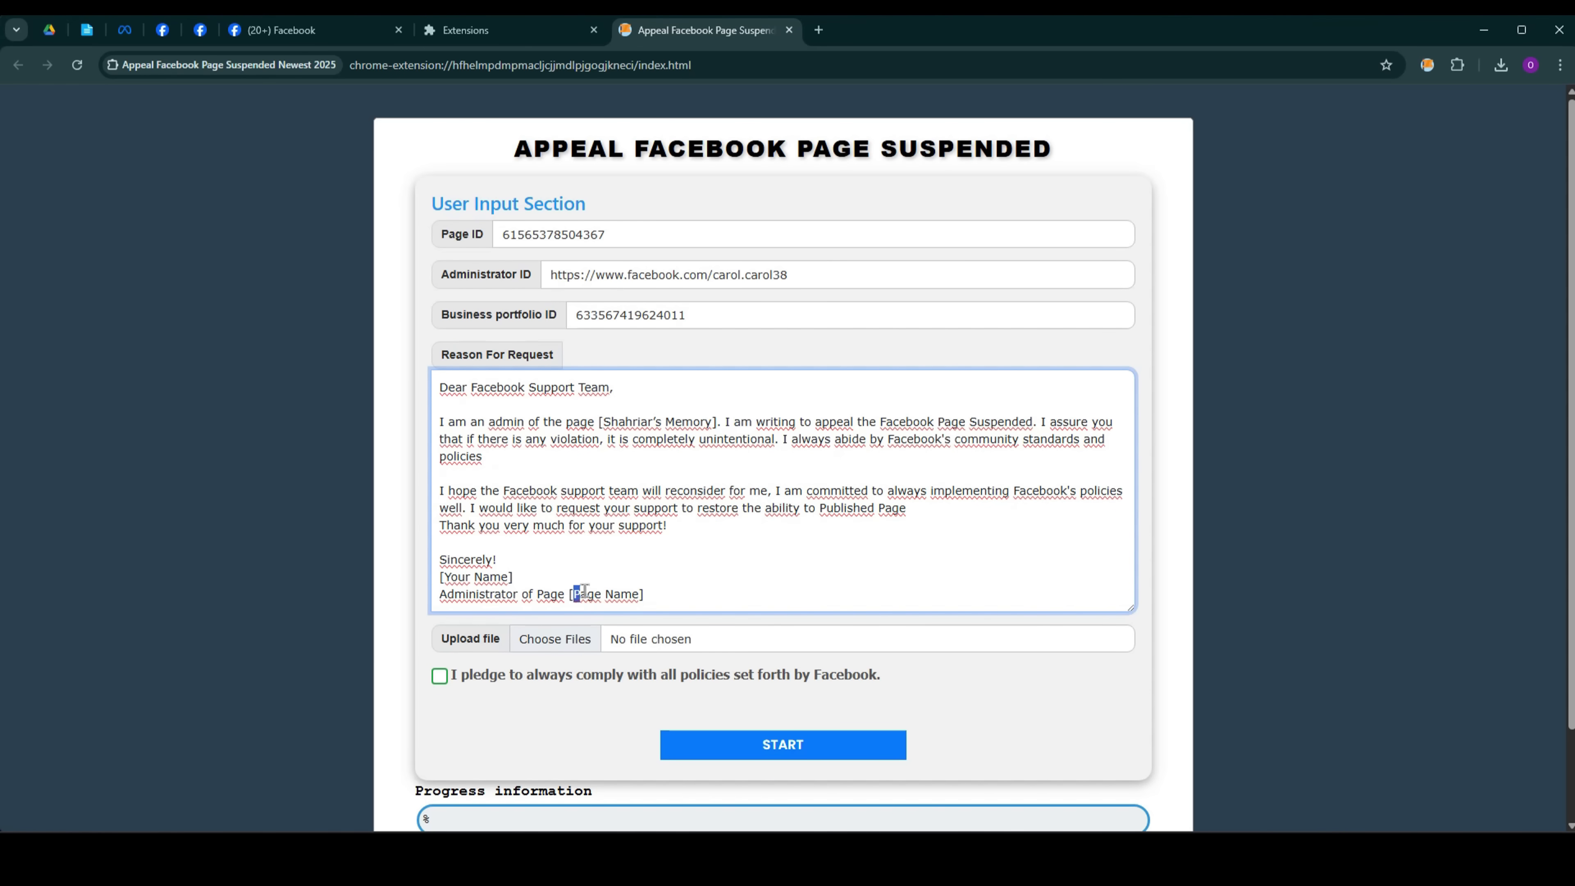
Step: Replace the signature's [Page Name] placeholder with the Page's name and remove its line break
type("Shahriar’s Memory")
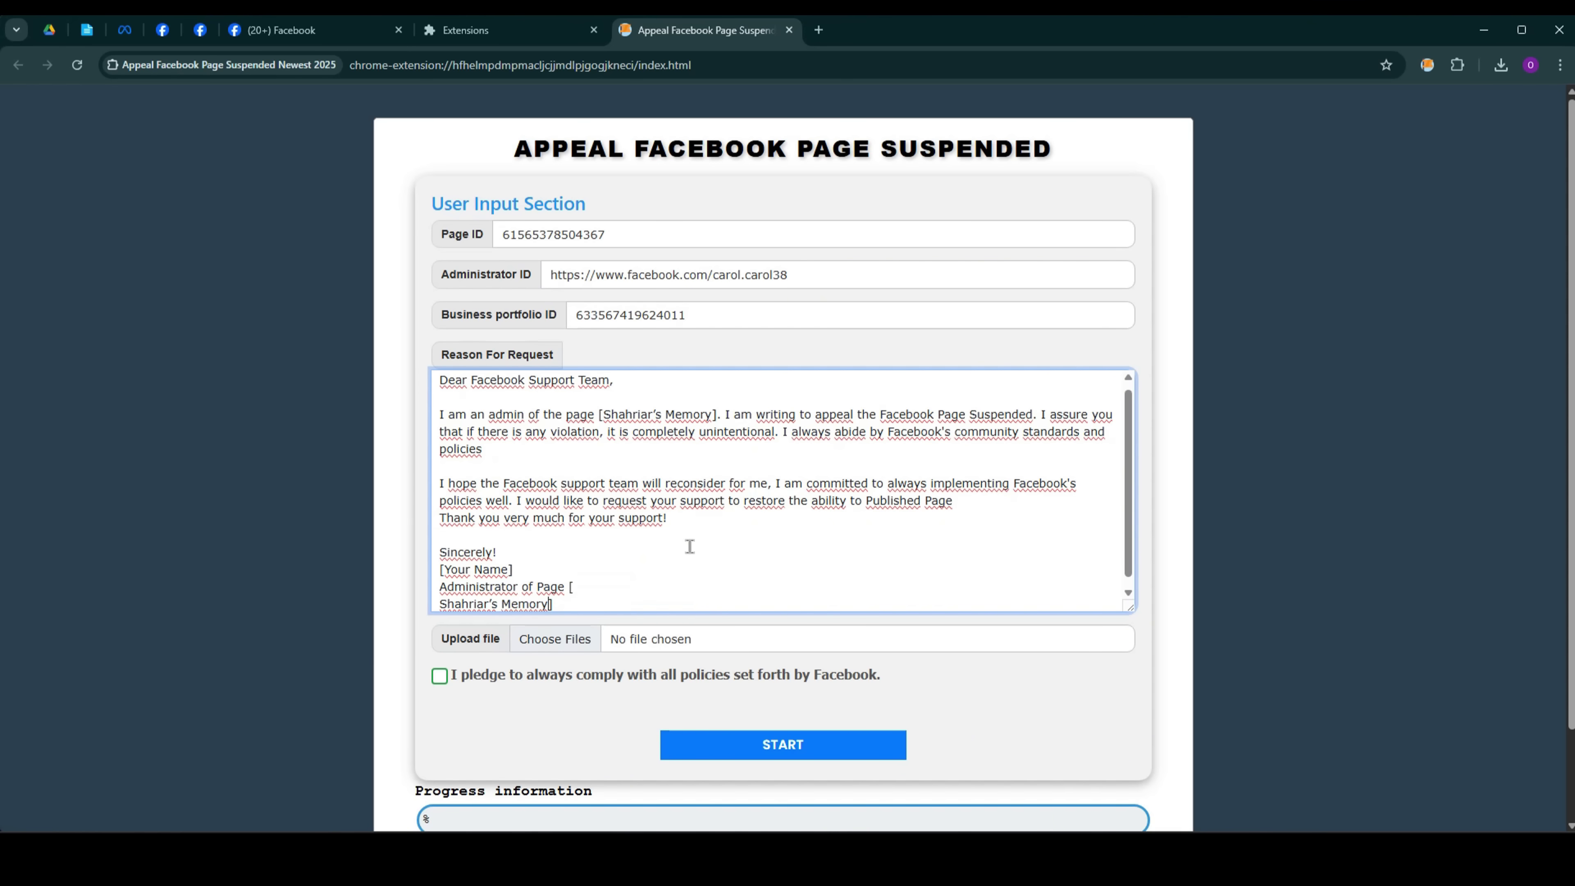
scroll(555, 589, "down", 1)
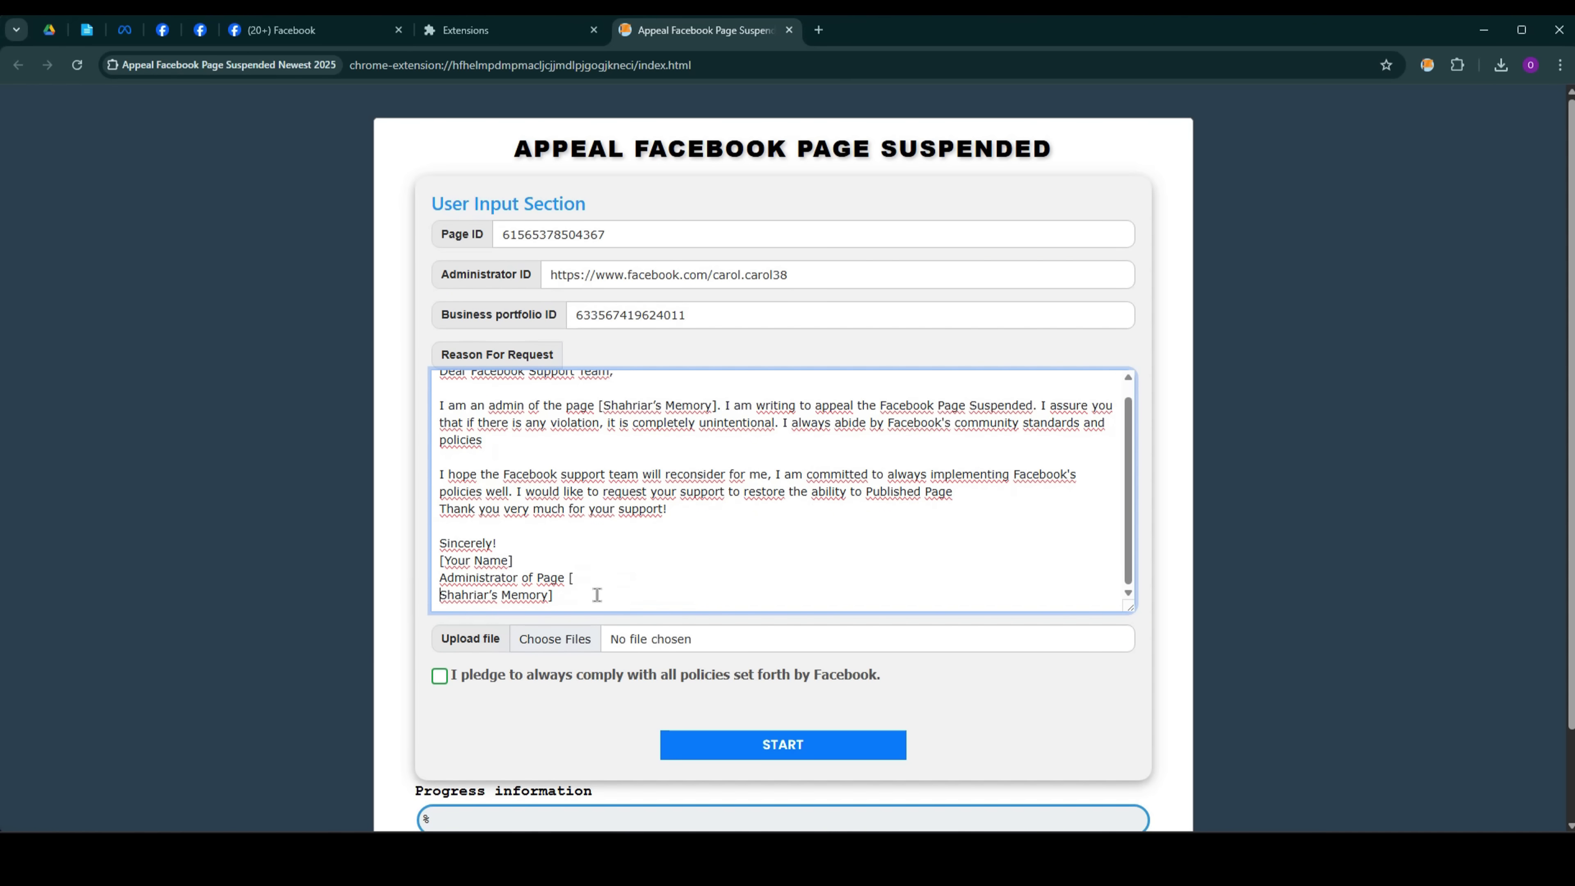
left_click(633, 584)
key("Delete")
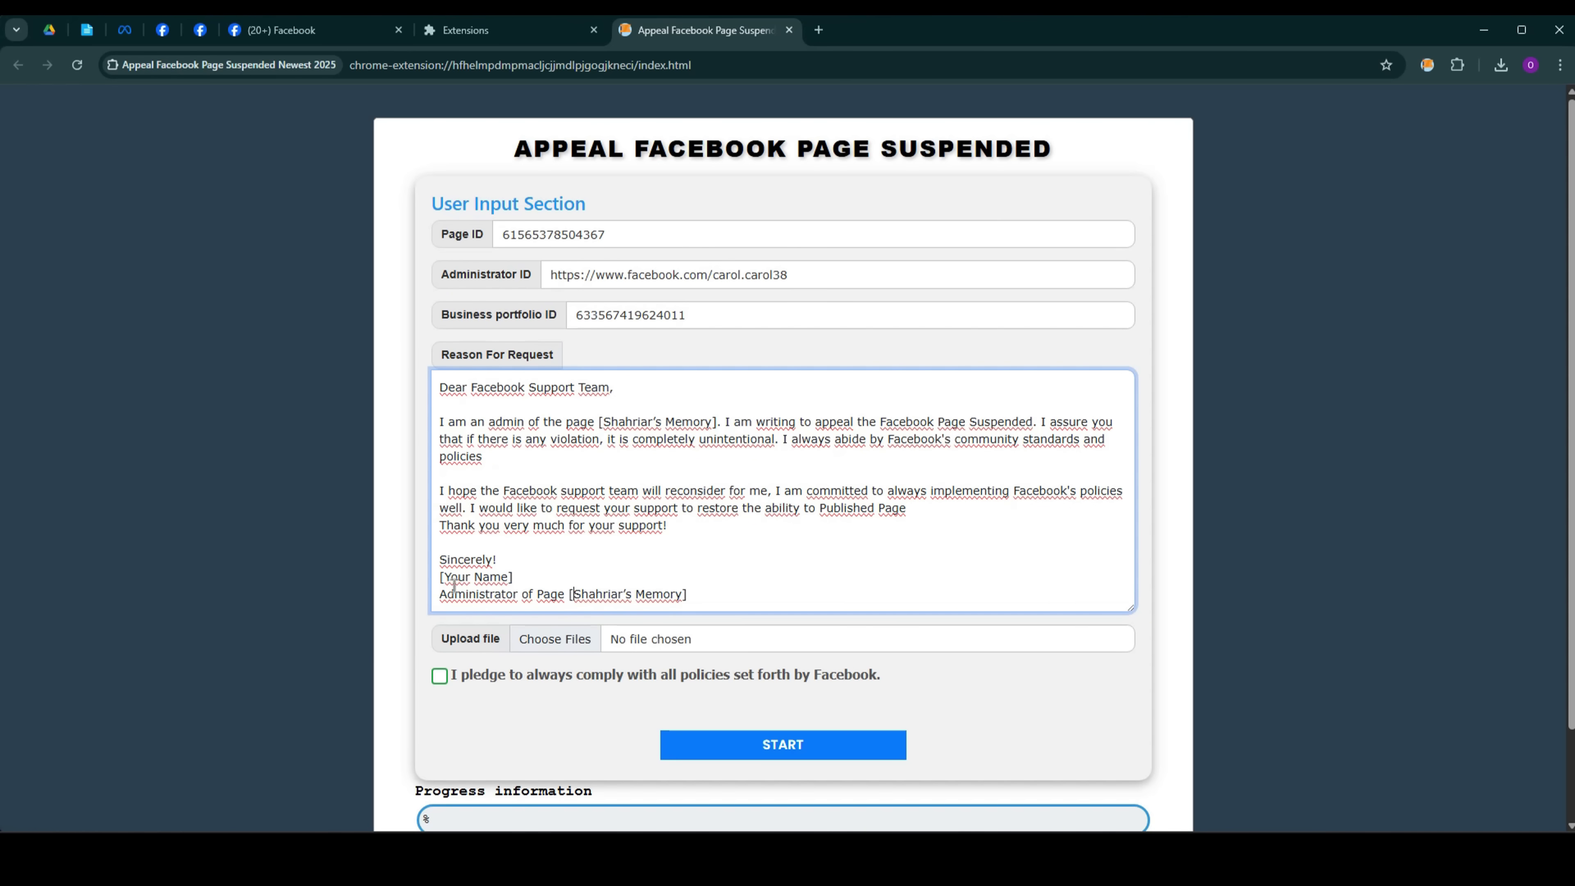
Step: Replace [Your Name] in the letter's signature with the administrator's Facebook profile name
left_click(174, 38)
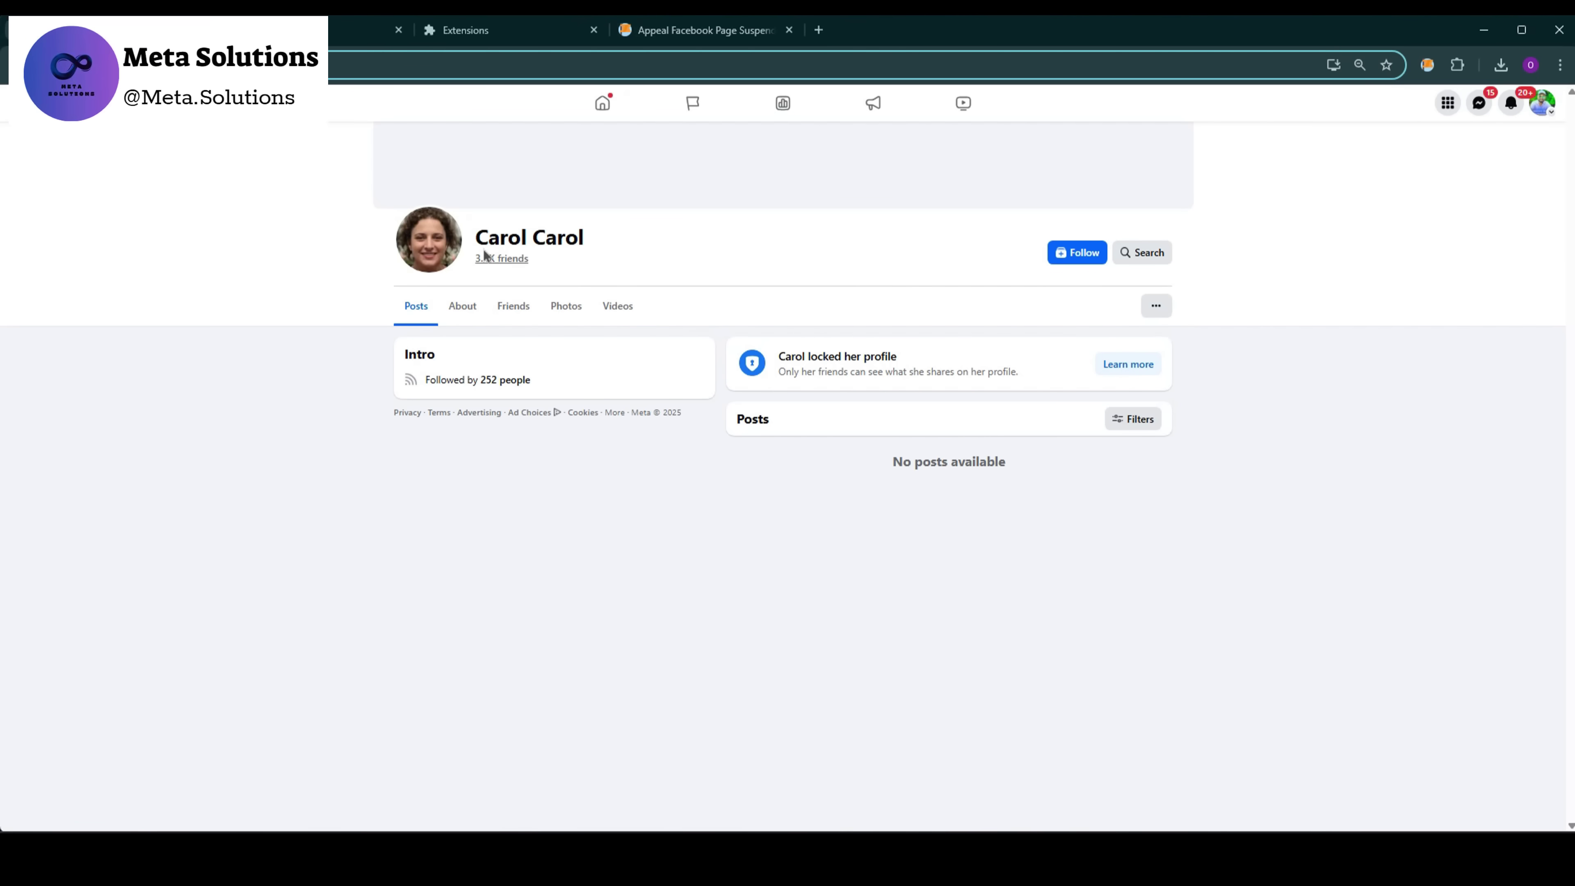
left_click_drag(475, 236, 604, 241)
key("ctrl+c")
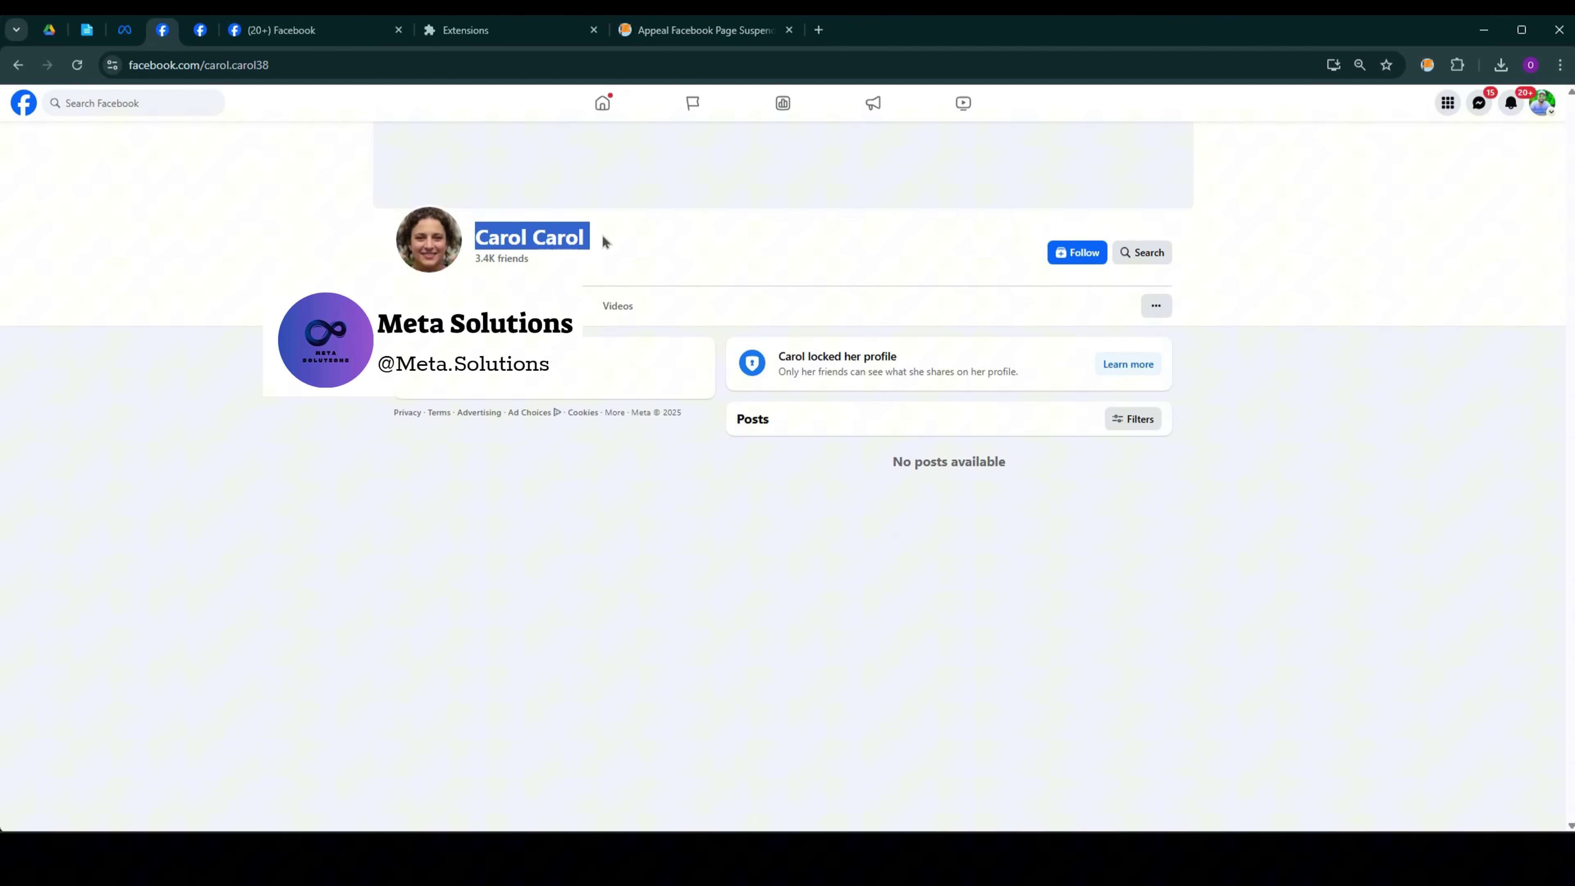
left_click(719, 30)
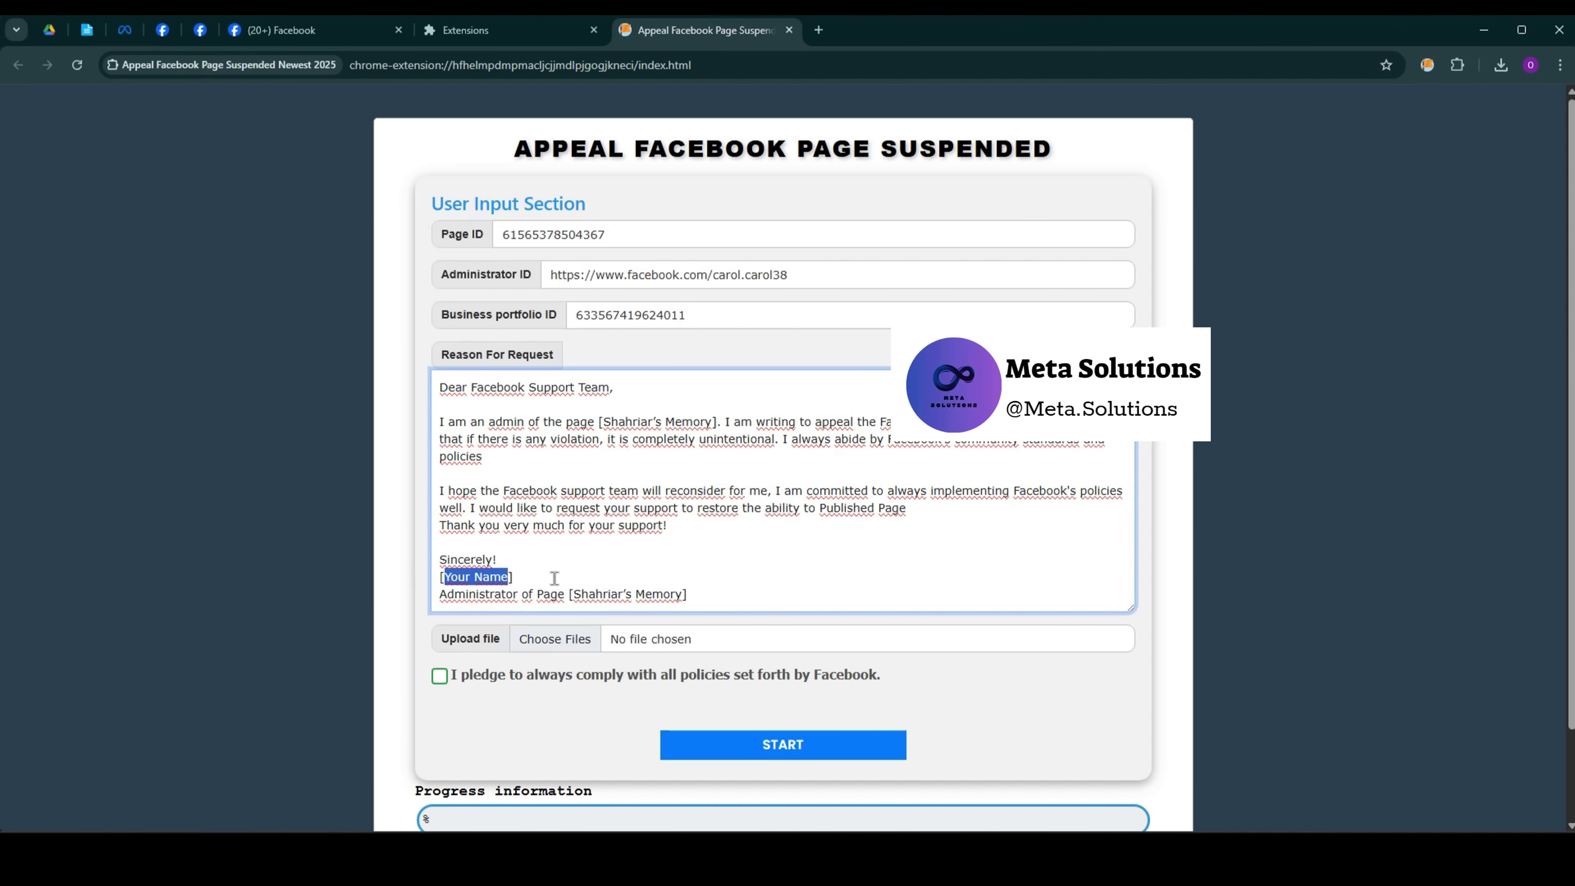
key("ctrl+v")
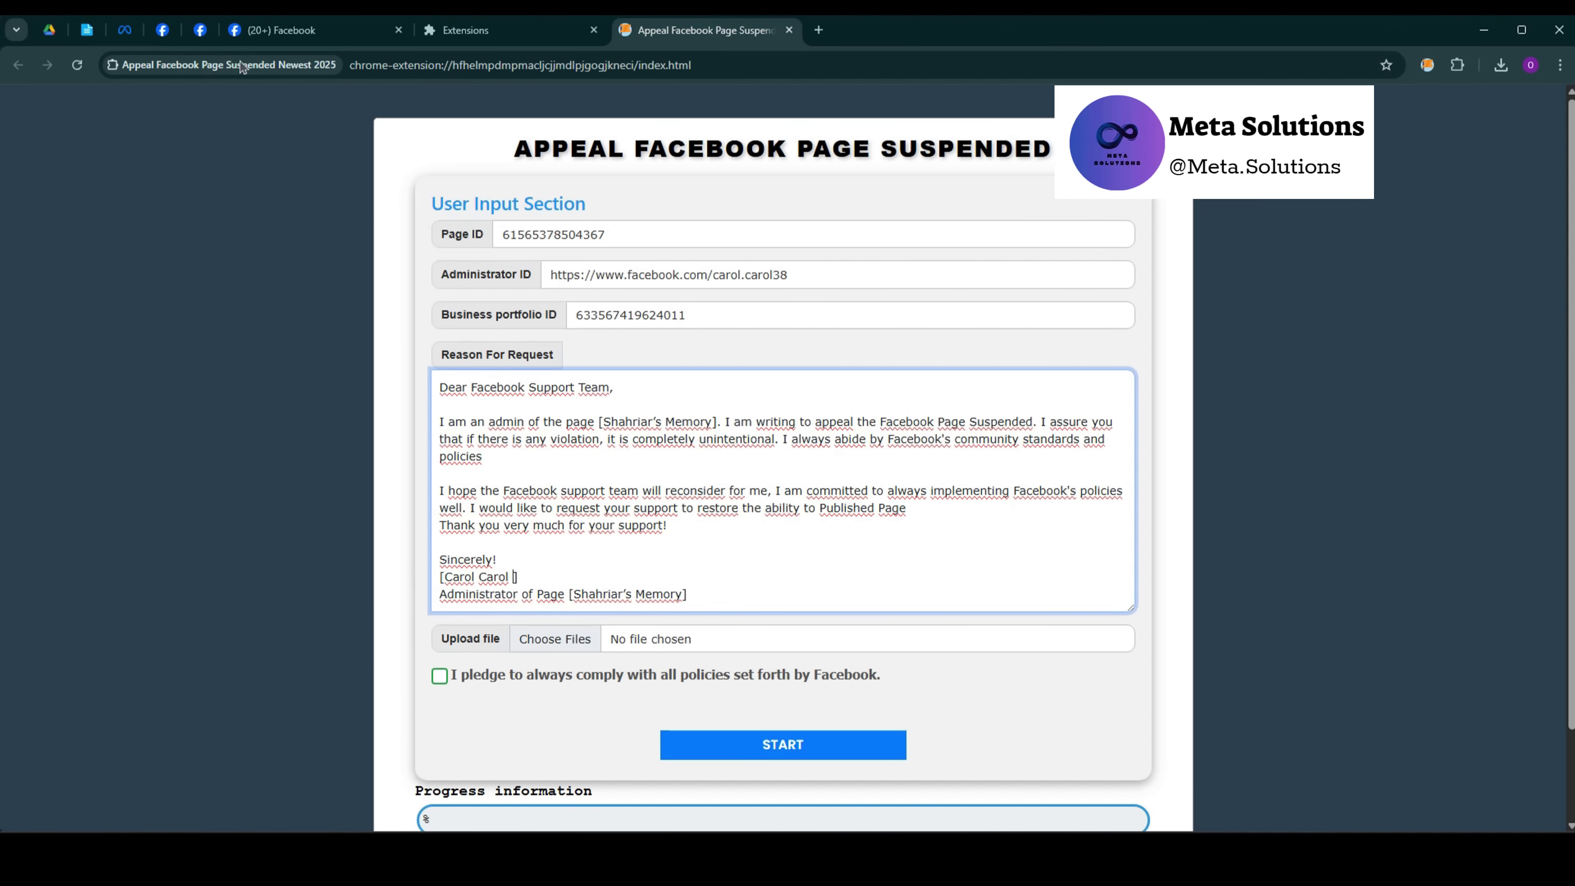
left_click(325, 32)
left_click(409, 327)
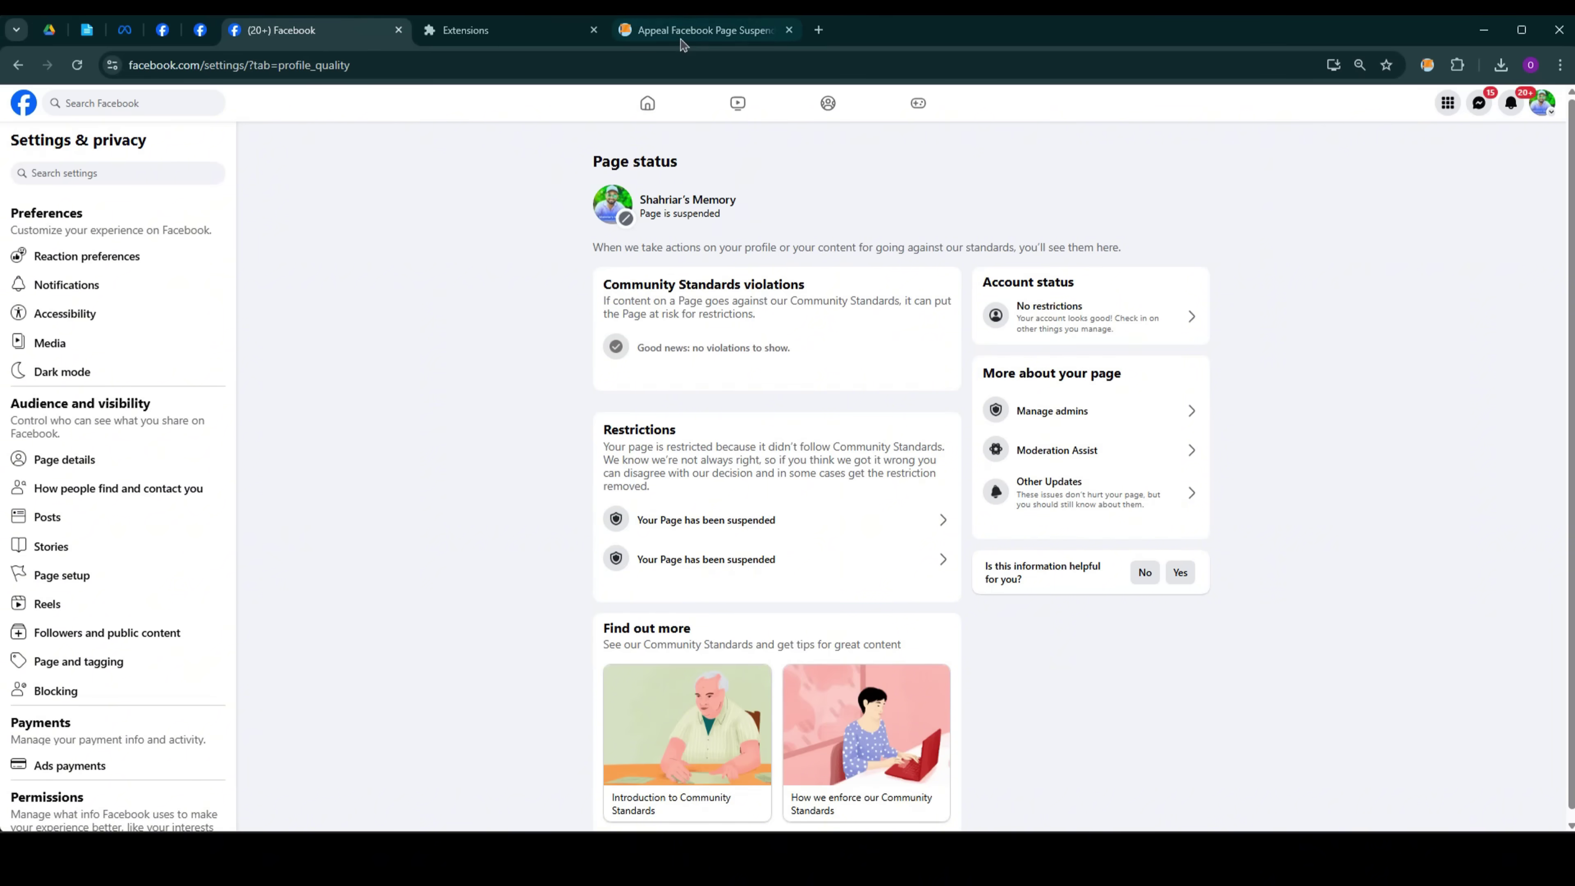
Step: Take a Win+Shift+S screenshot of the suspended page's Page status panel
left_click(700, 30)
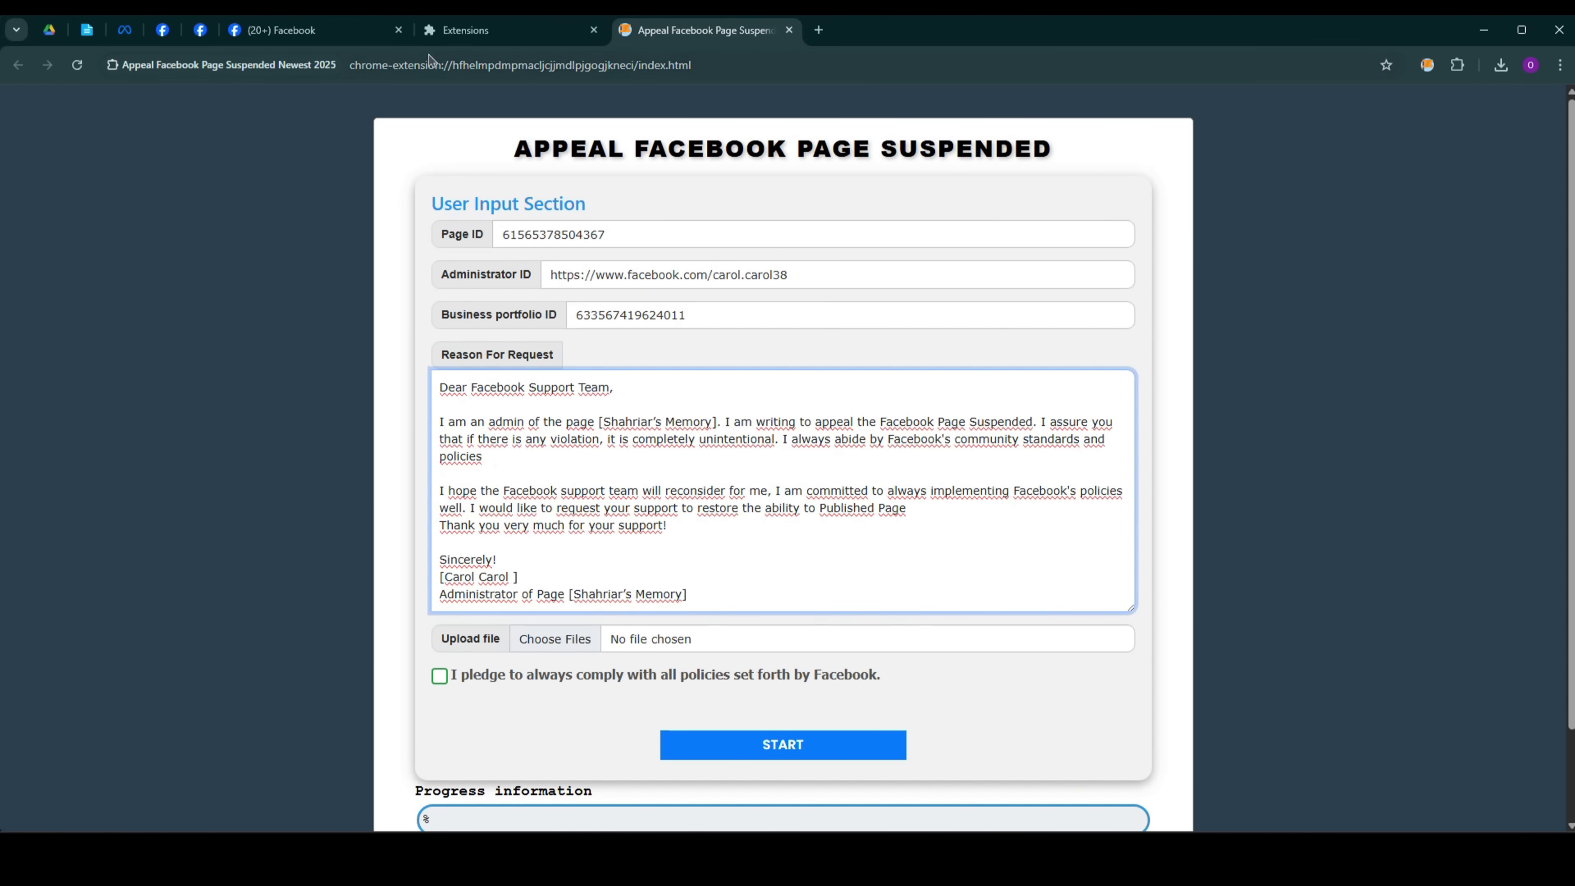
left_click(197, 31)
left_click(265, 34)
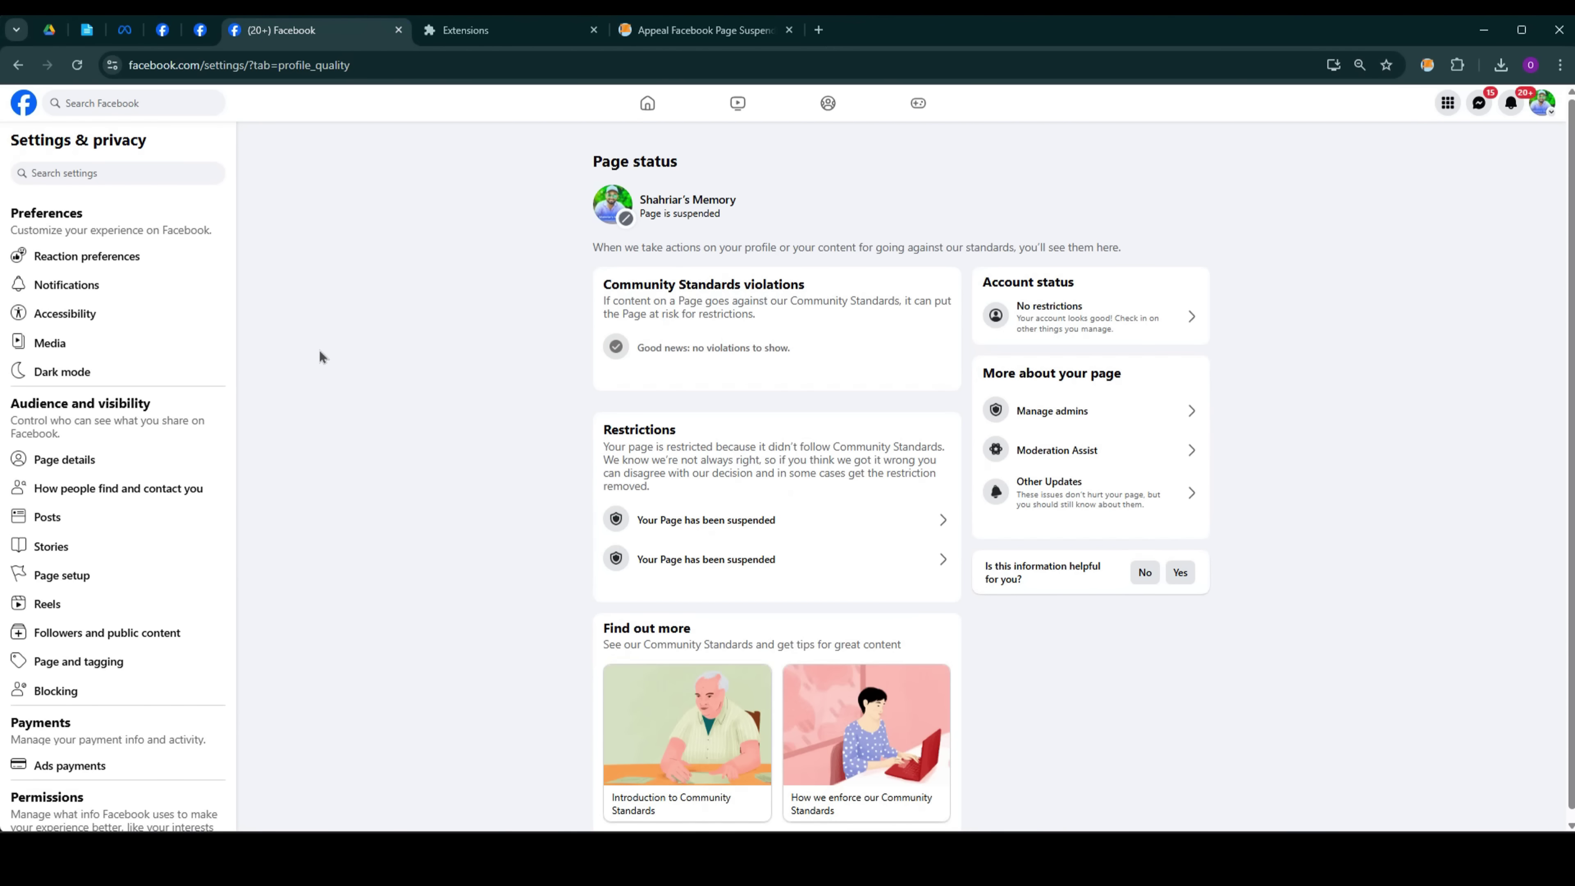
key("super+shift+s")
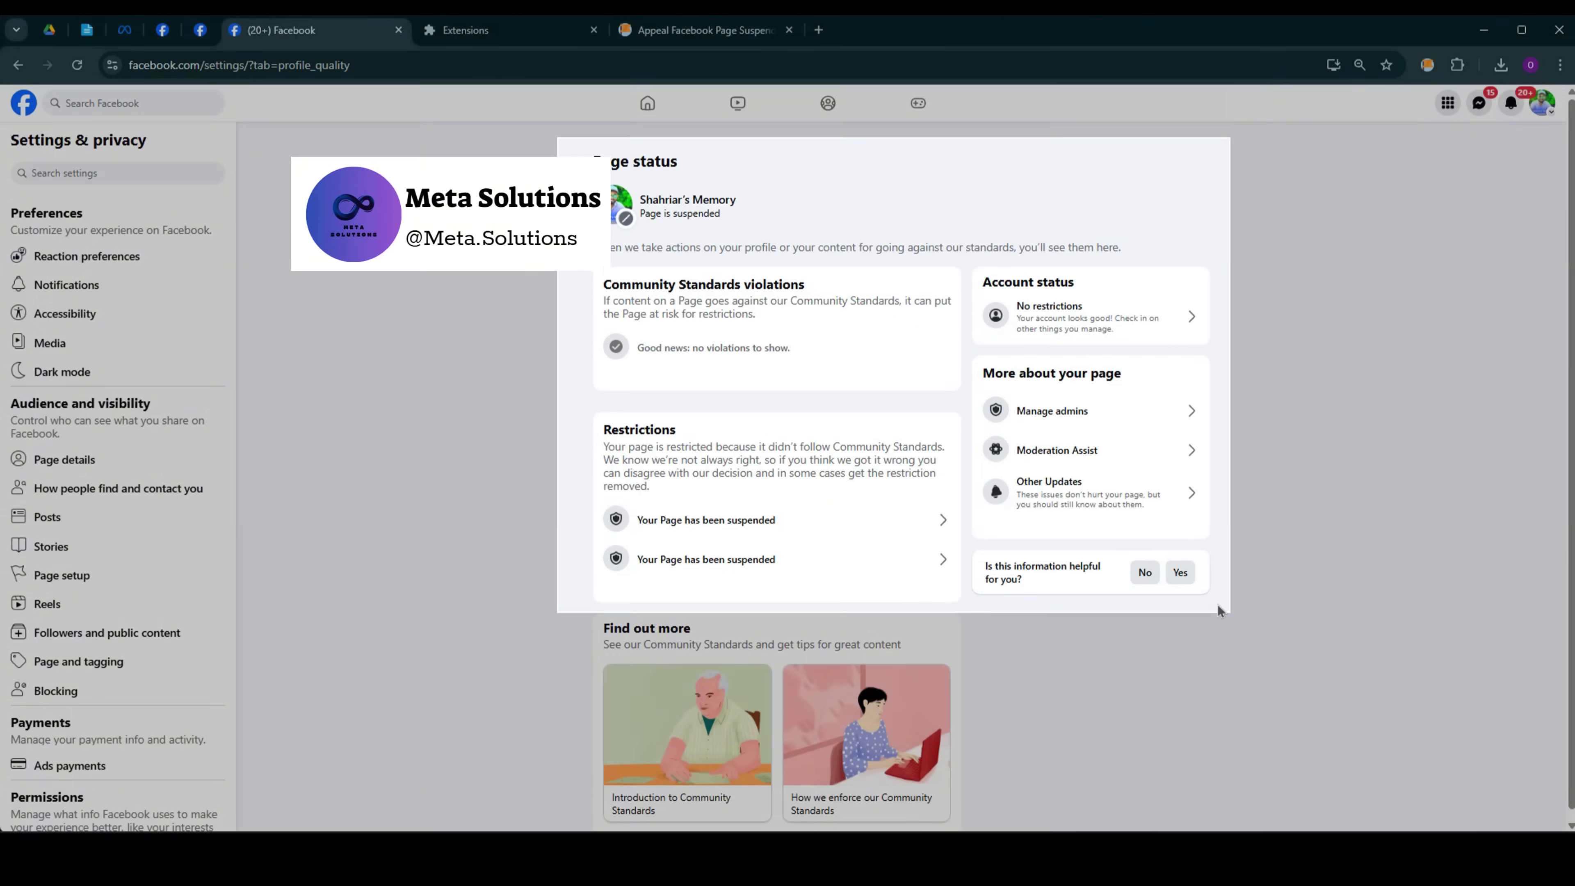
left_click_drag(1217, 610, 1218, 610)
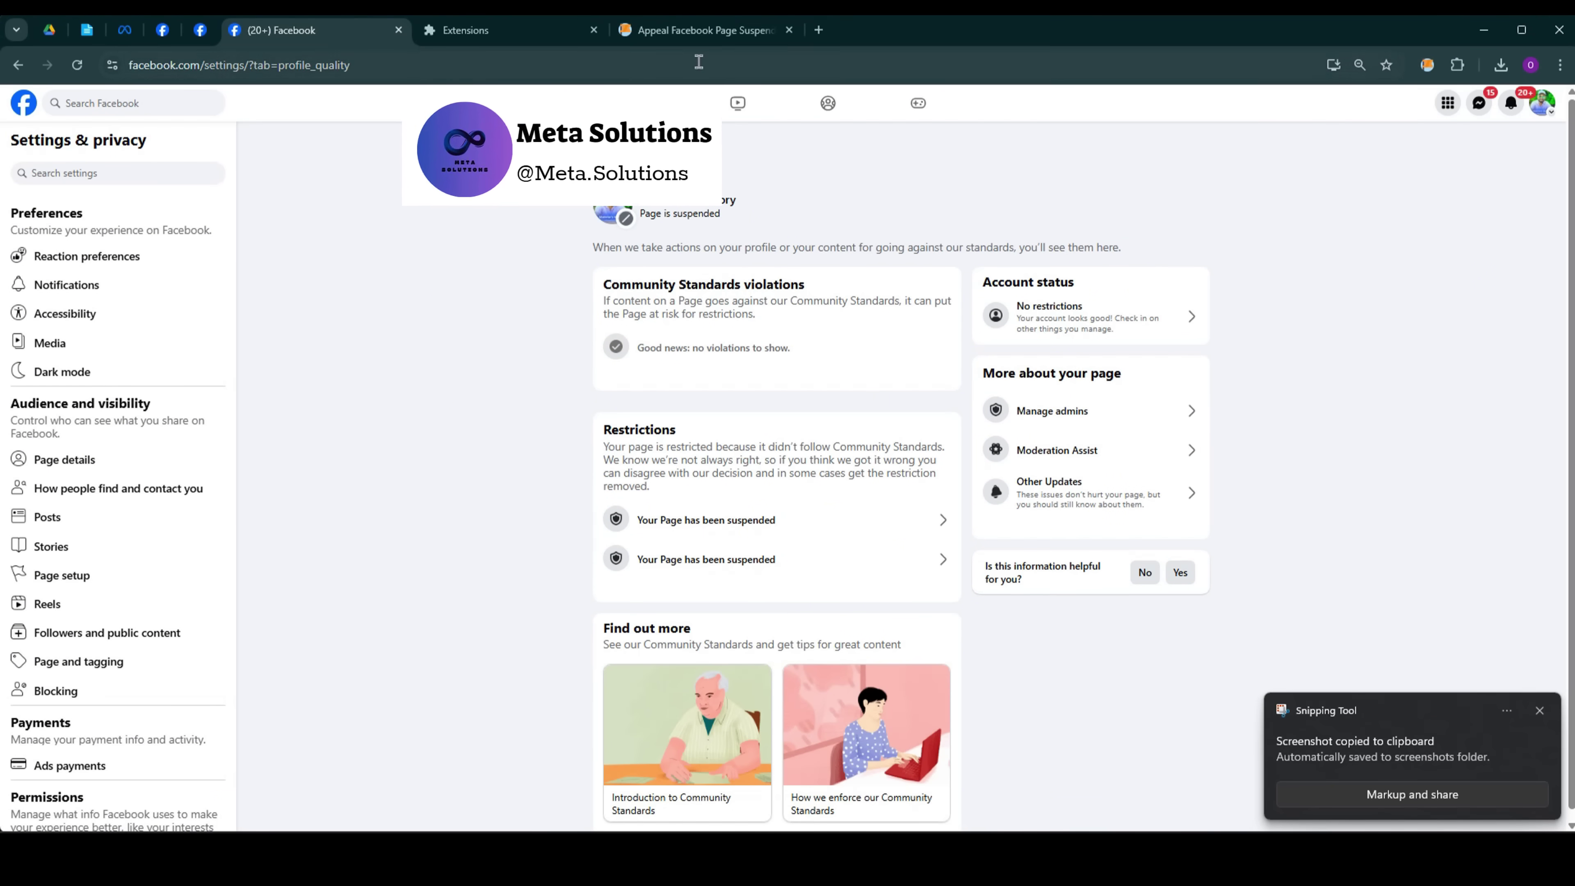
left_click(700, 30)
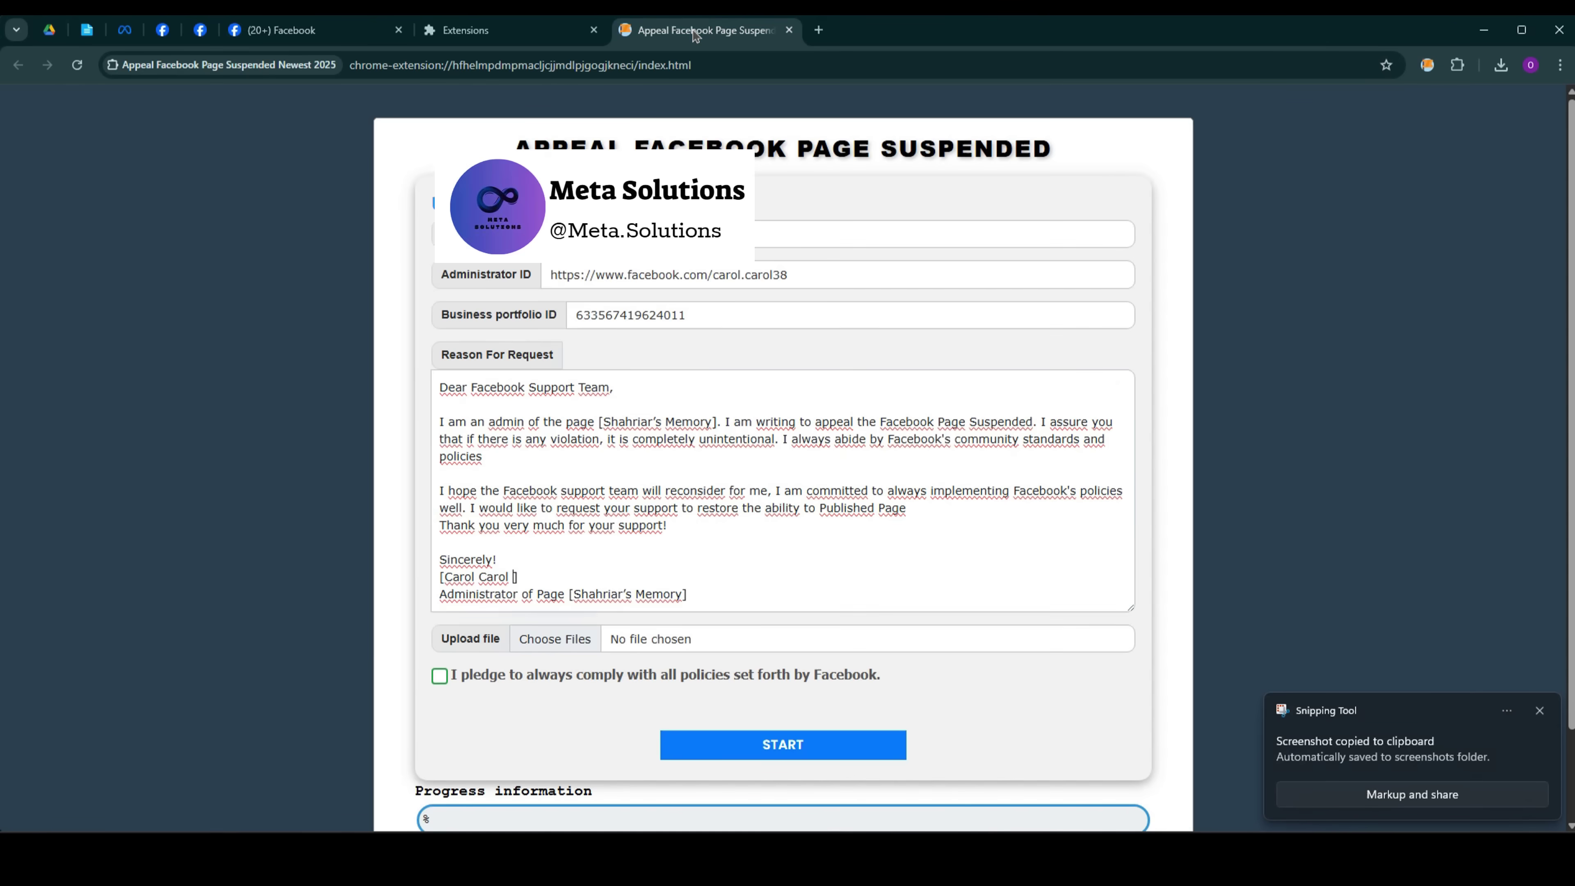
left_click(1370, 740)
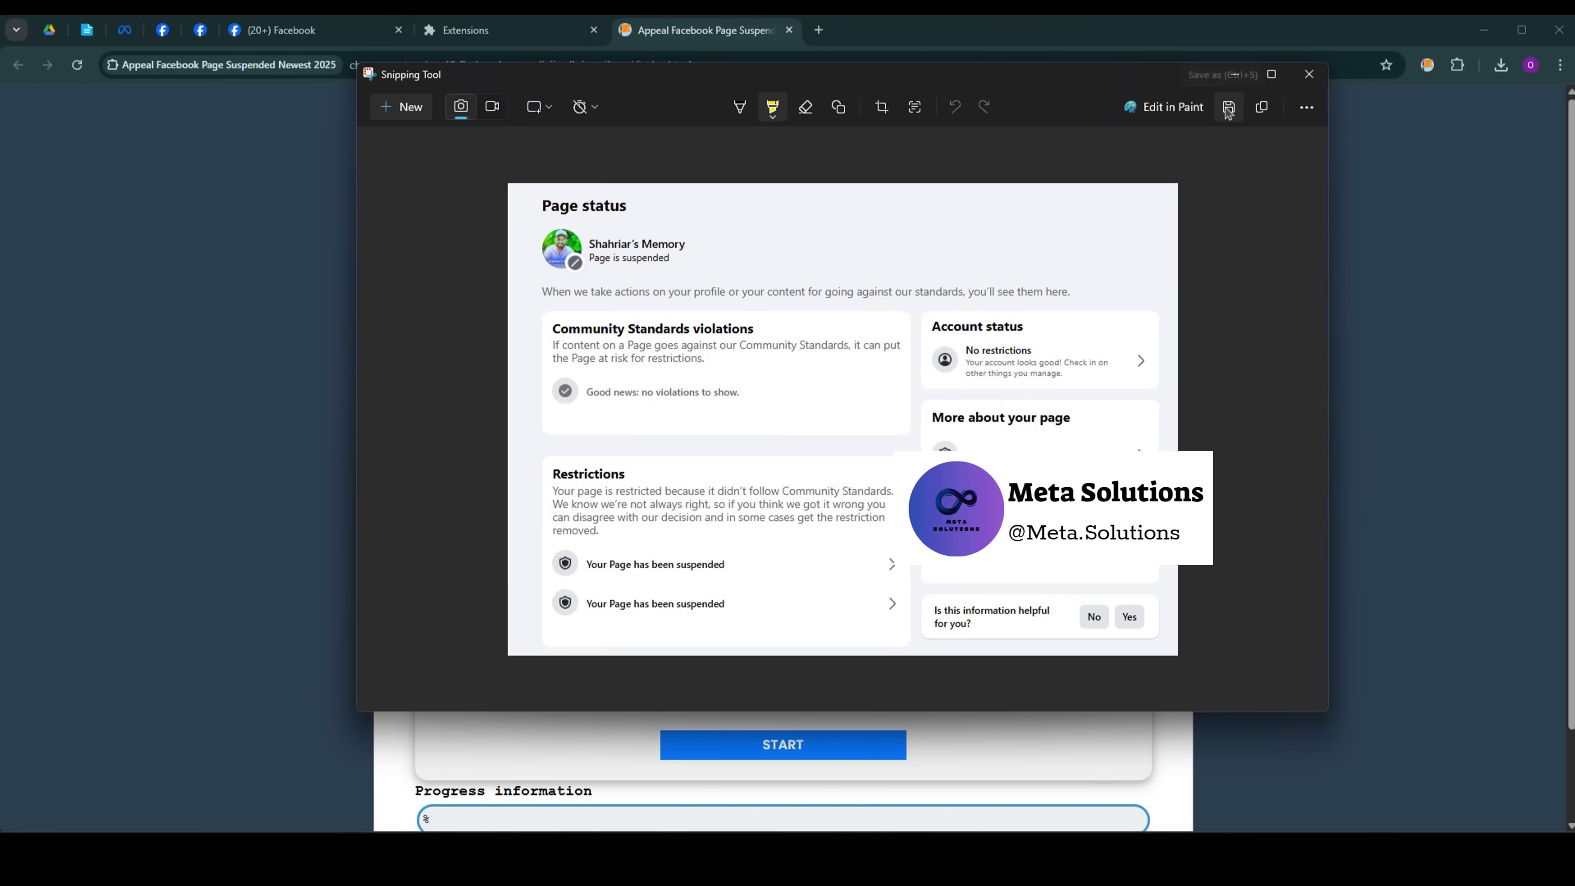
left_click(1228, 107)
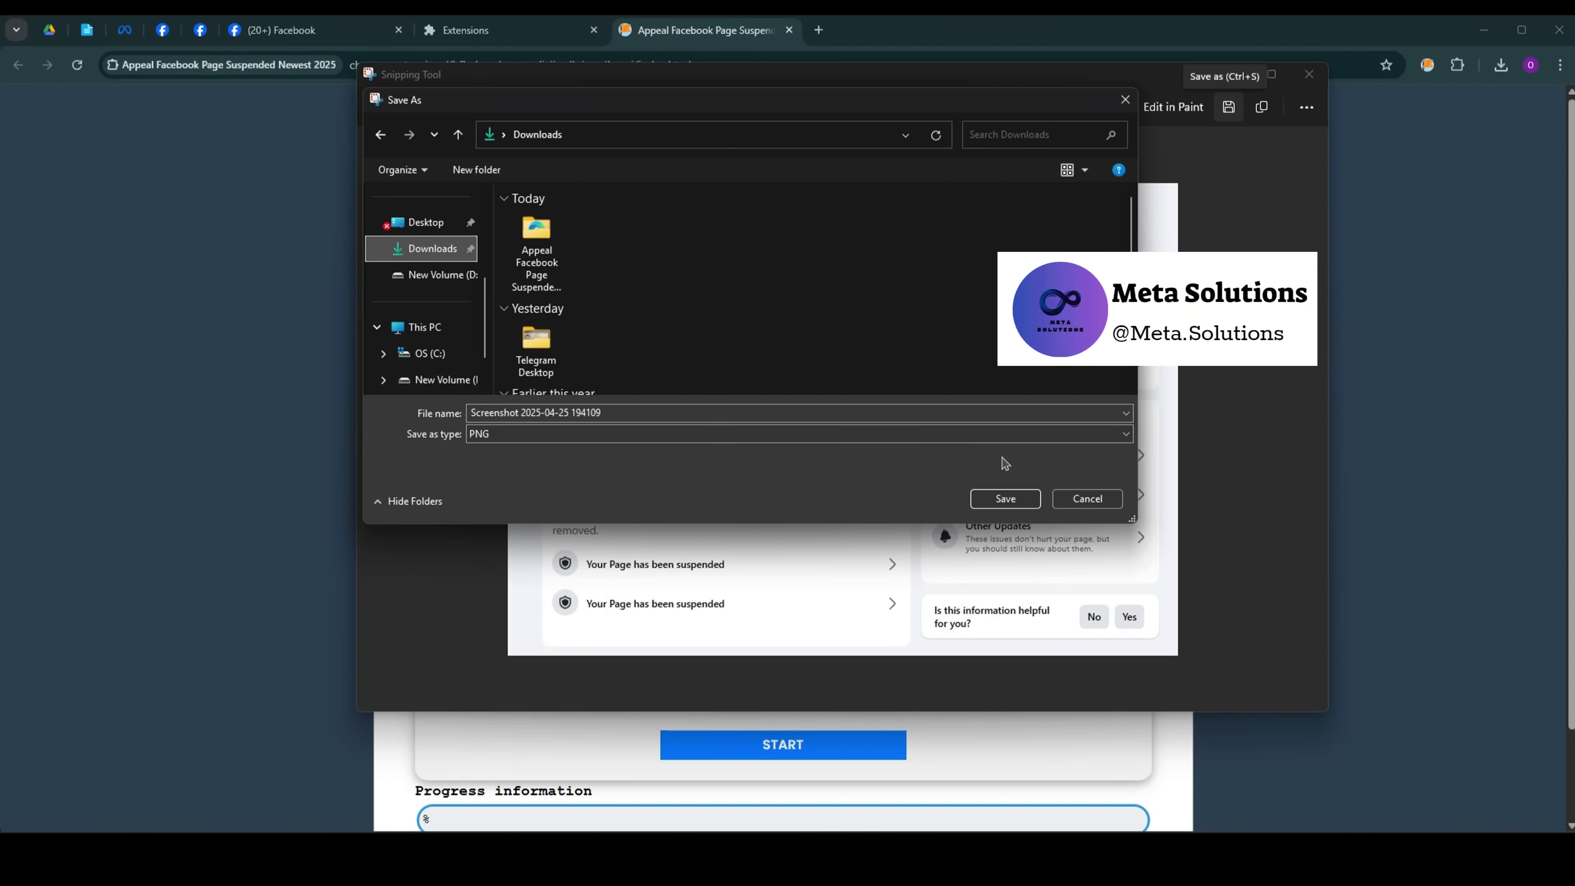
left_click(1004, 498)
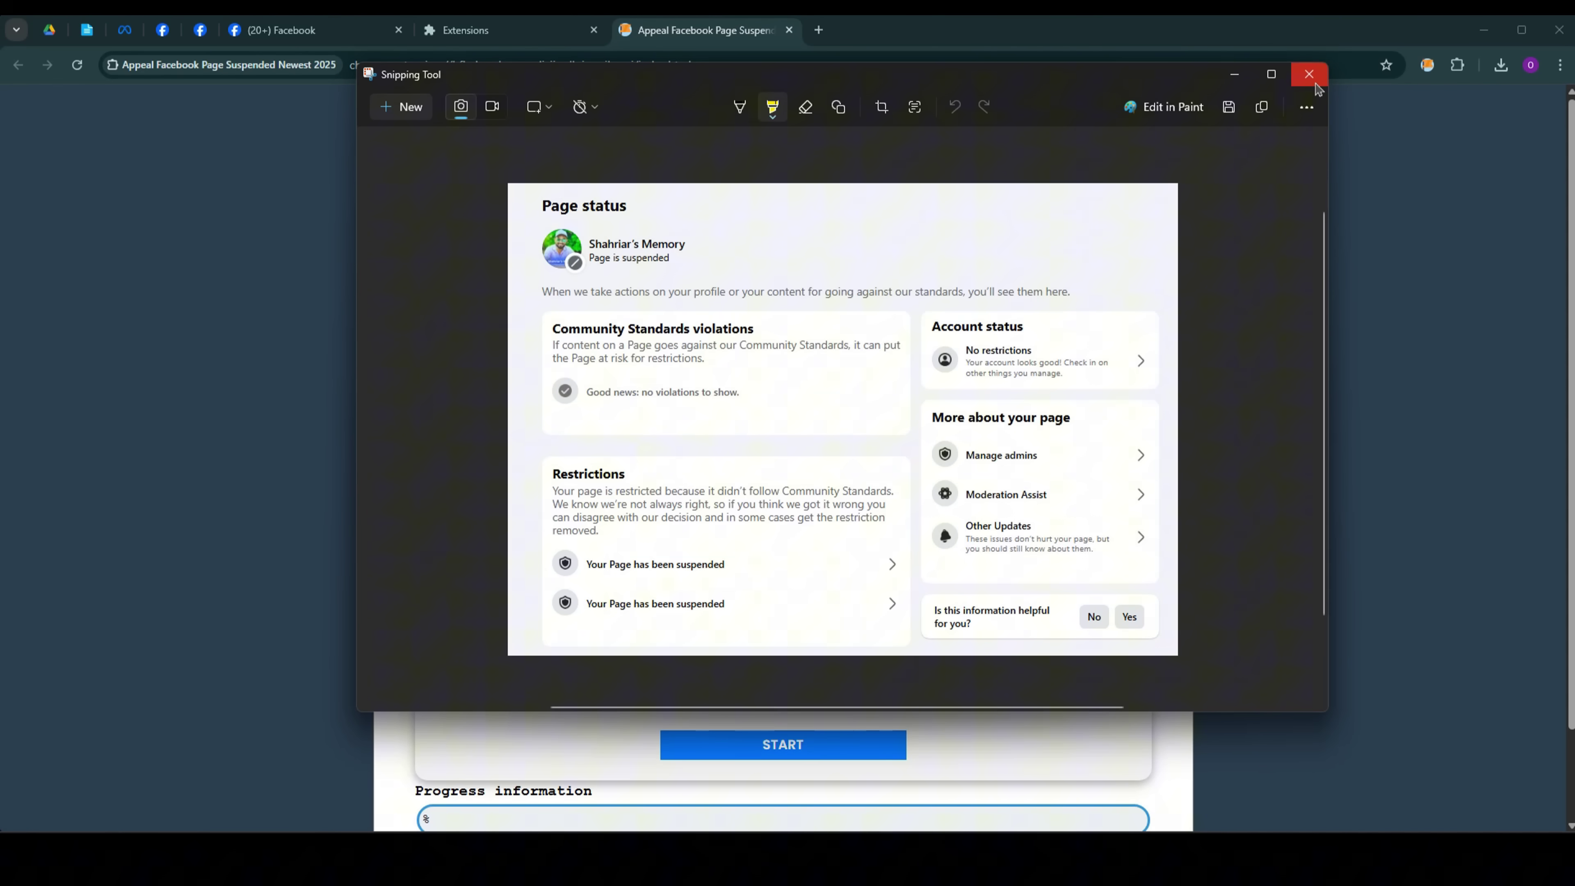
left_click(1313, 80)
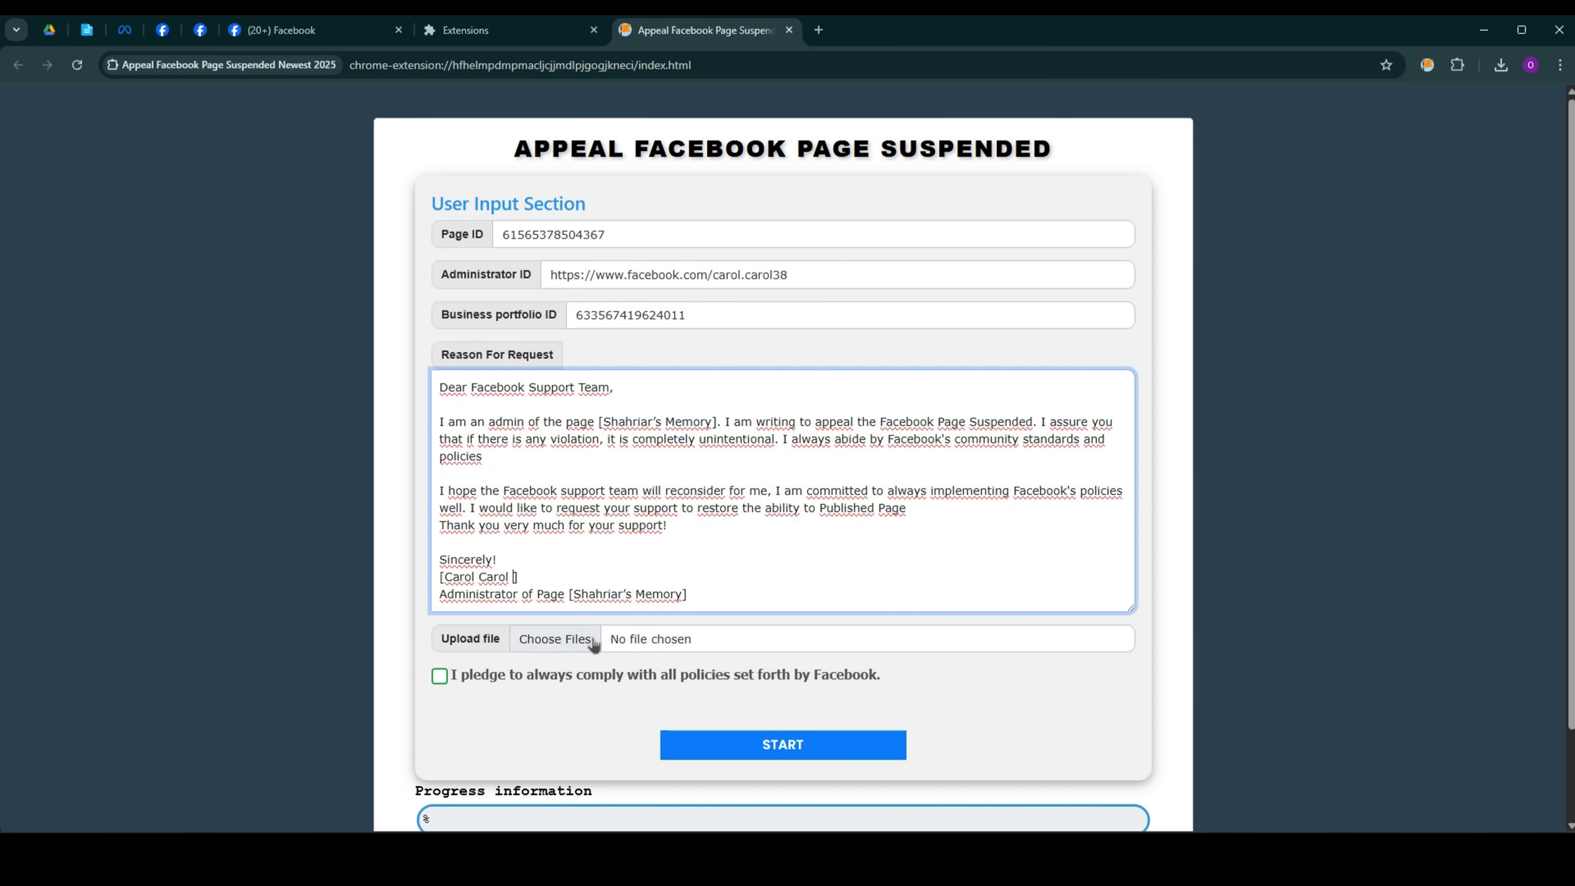
Step: Upload Screenshot 2025-04-25 194109.png from Downloads and check the compliance pledge box
left_click(561, 639)
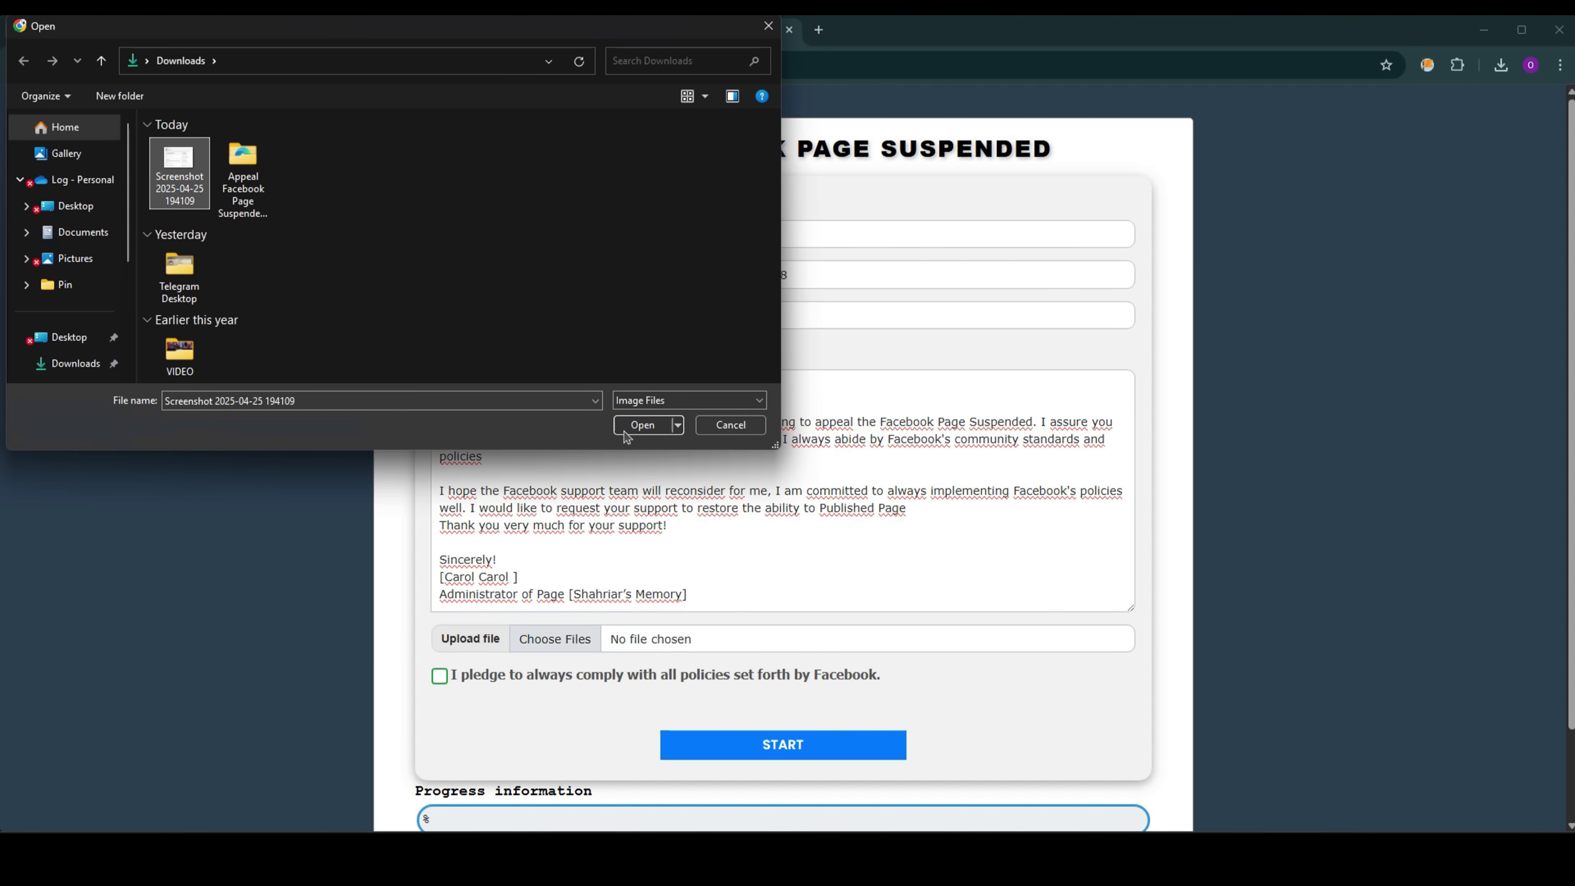
left_click(645, 425)
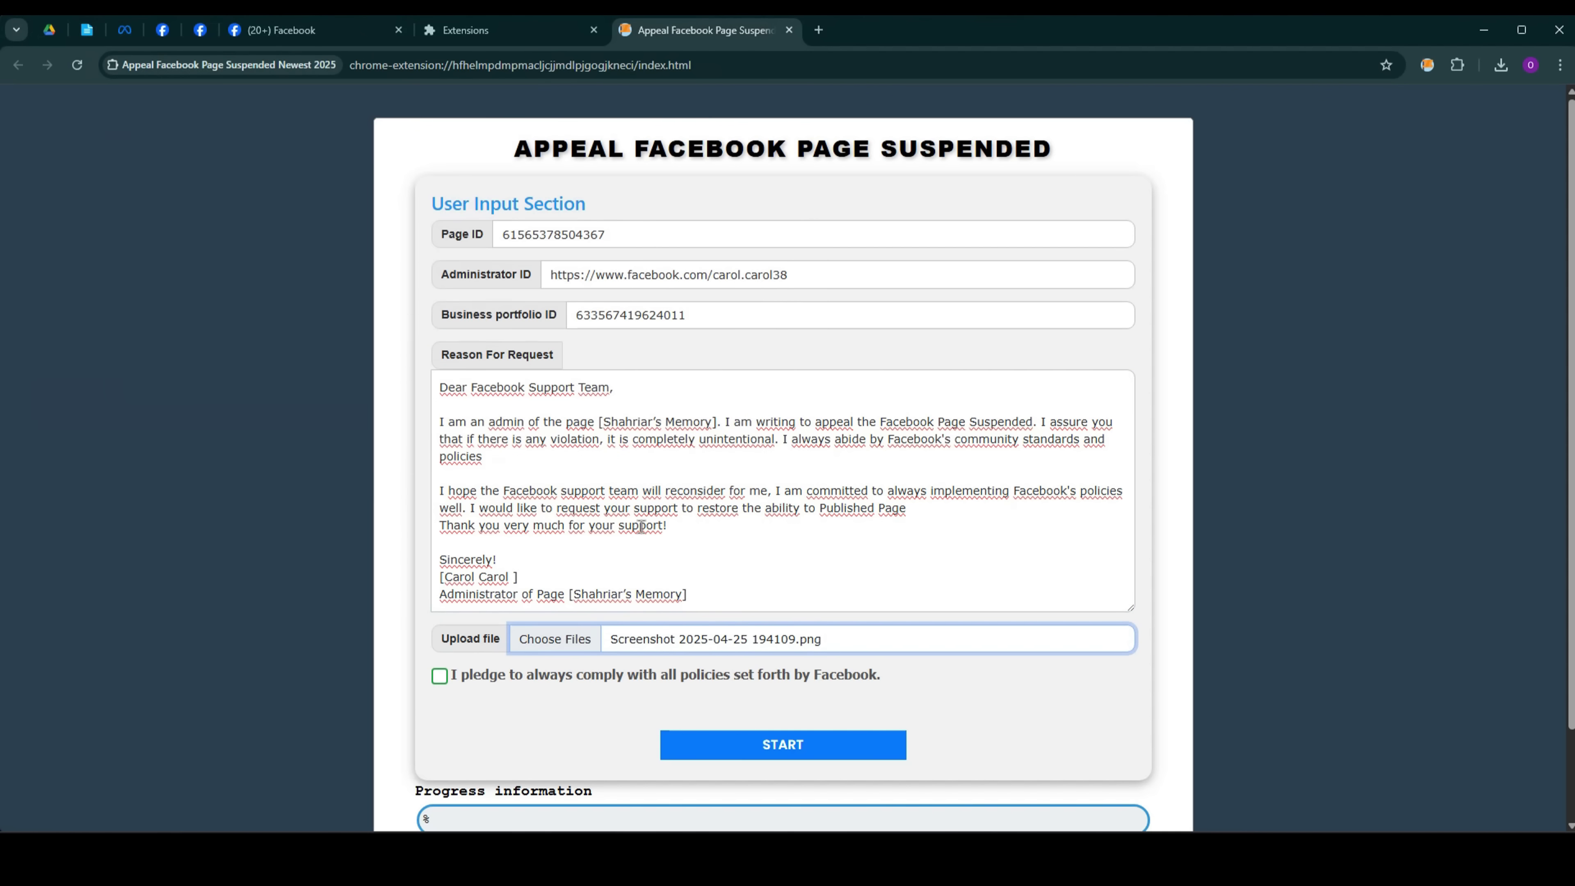
left_click(461, 674)
left_click_drag(462, 676, 844, 676)
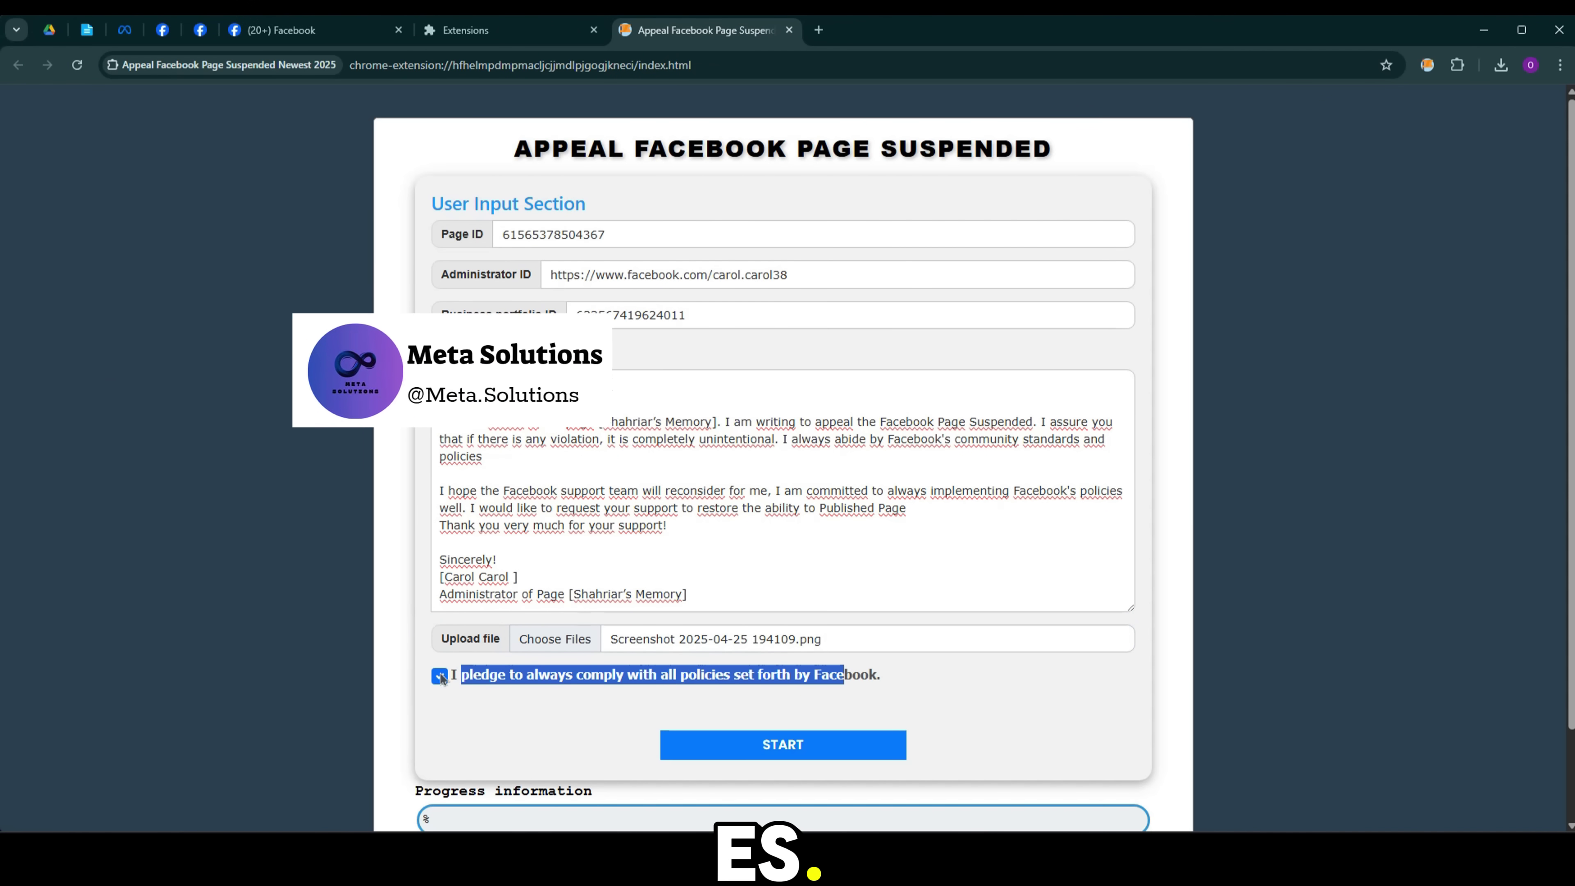
left_click(503, 725)
left_click_drag(1128, 605, 1128, 530)
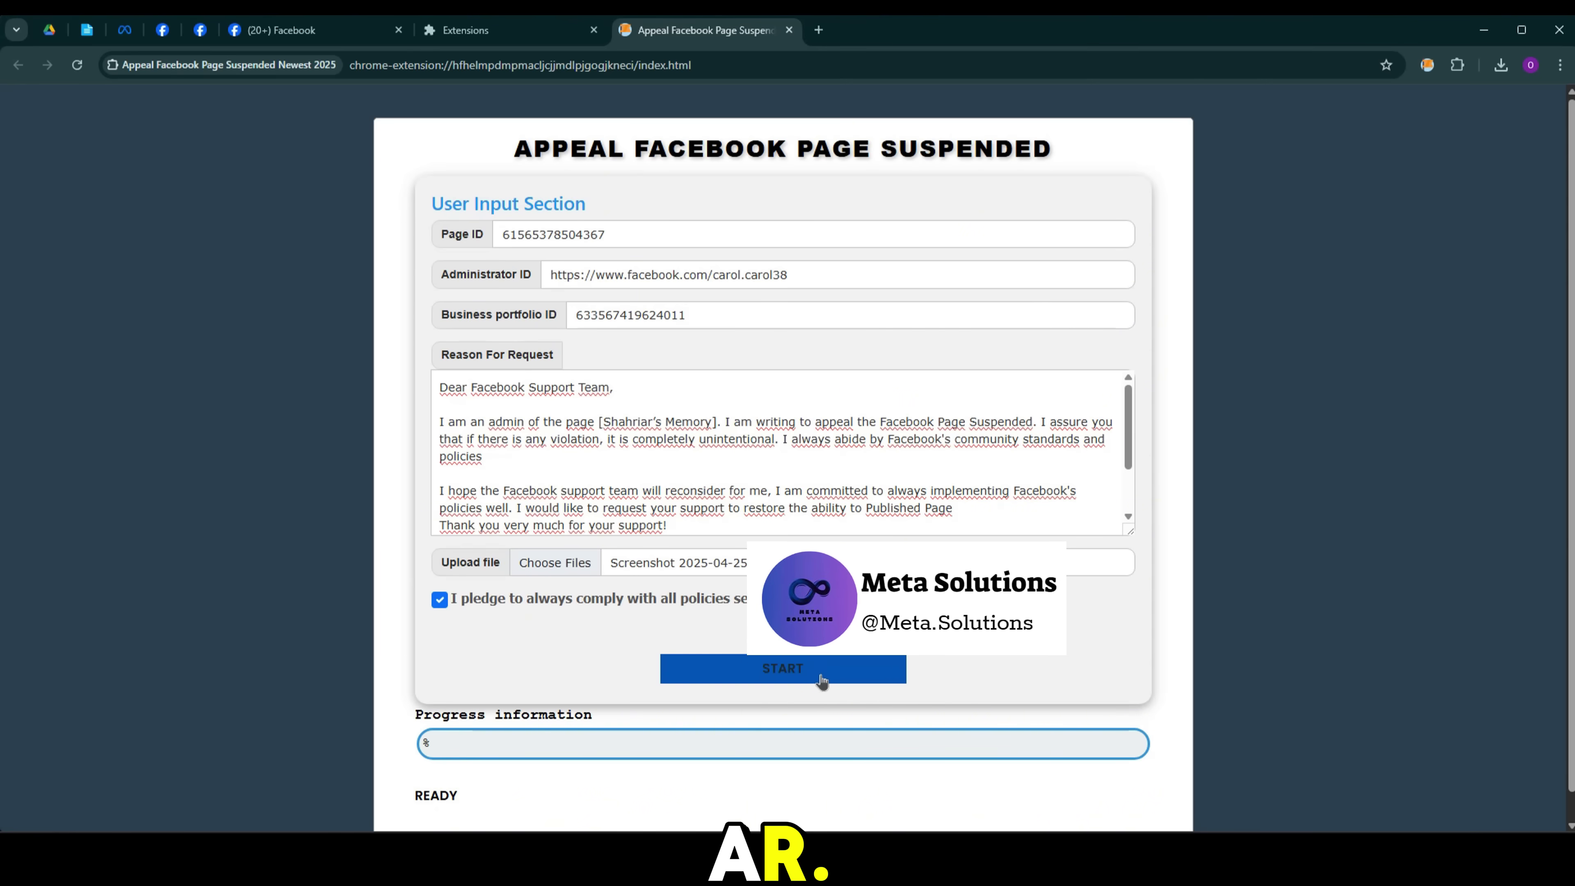
Step: Submit the appeal with the START button on the form
left_click(822, 676)
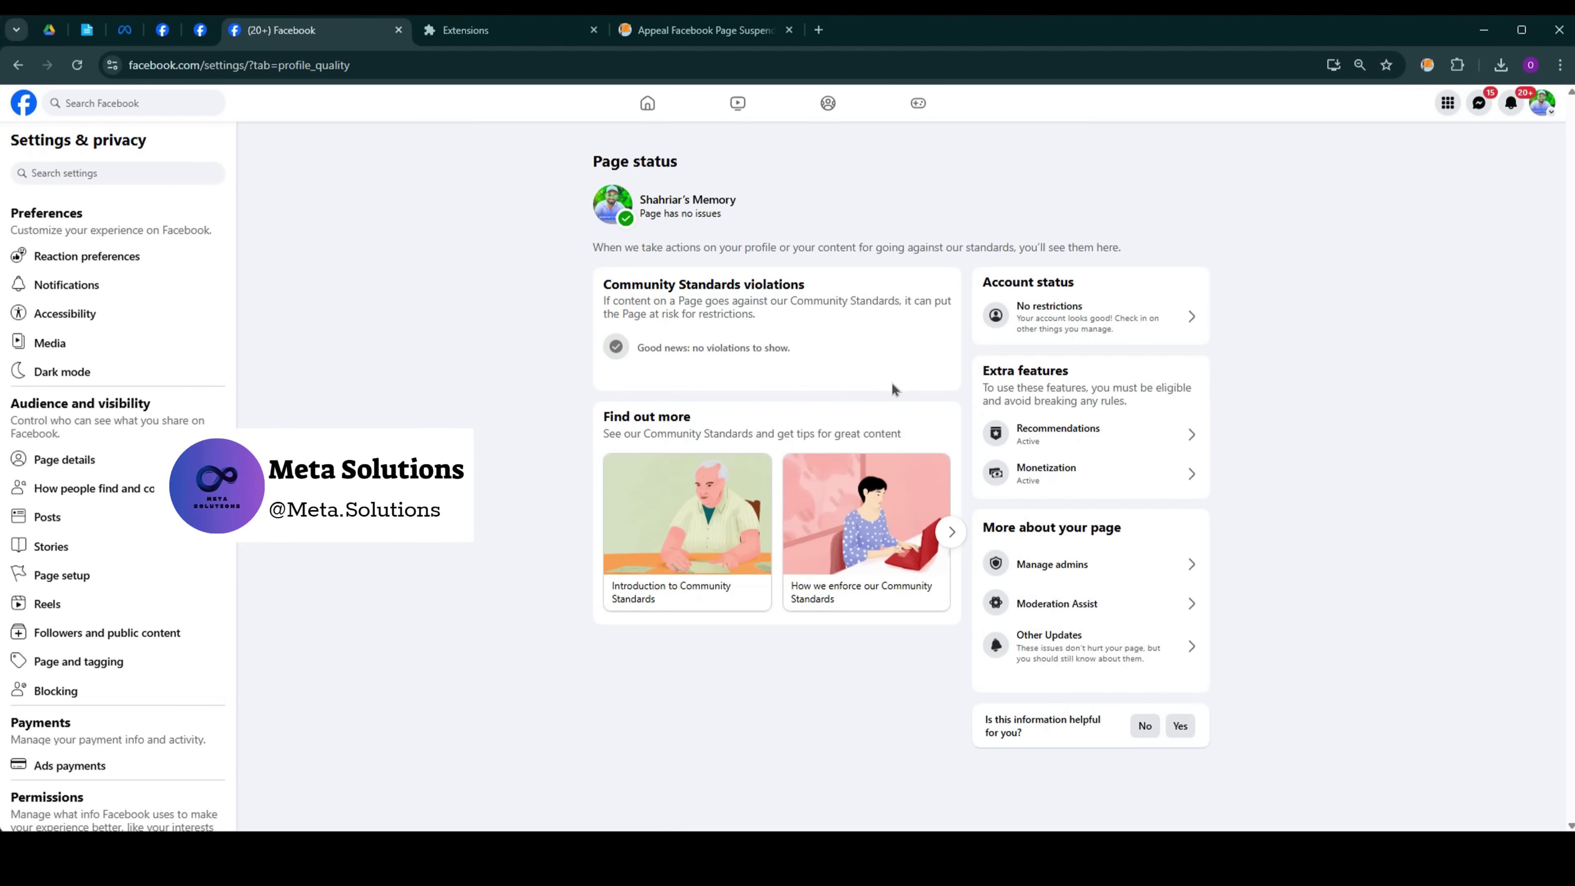
right_click(485, 251)
left_click(548, 310)
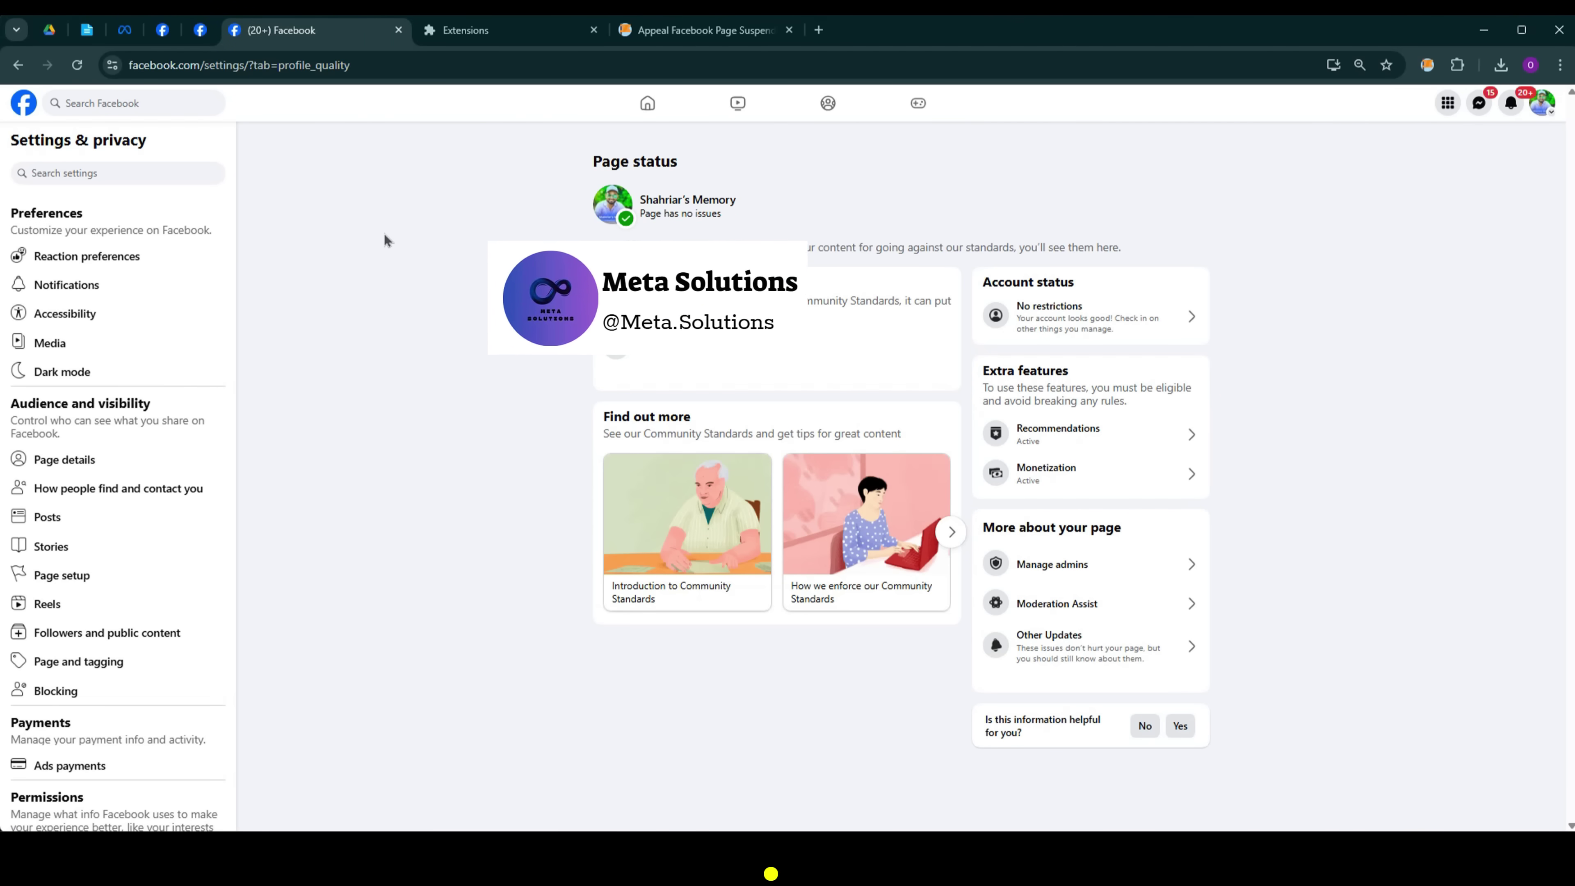
left_click(208, 31)
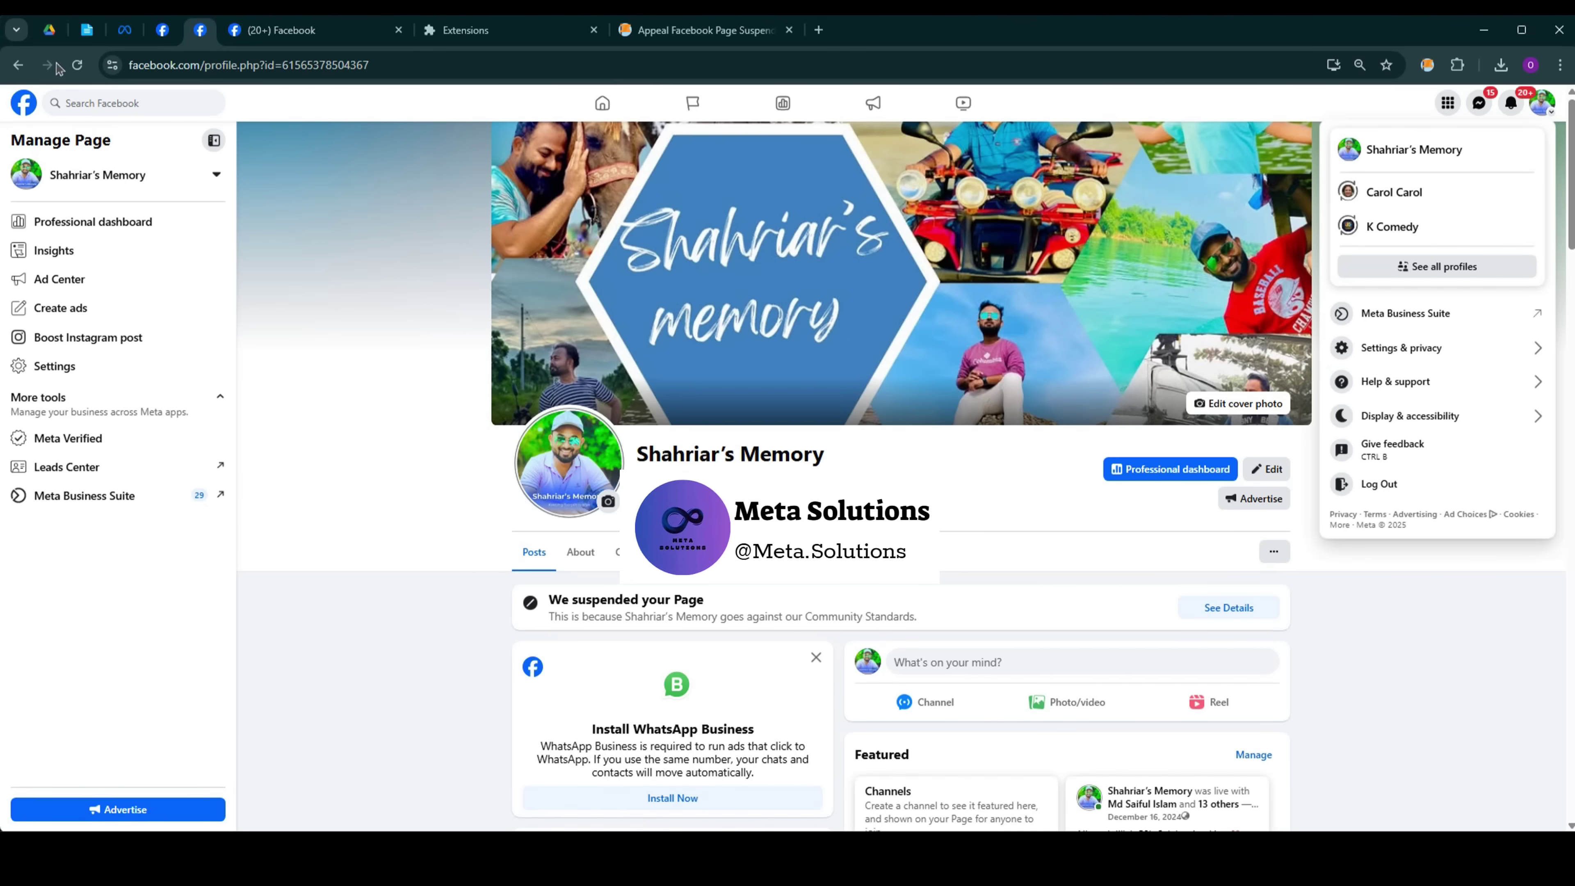
left_click(75, 68)
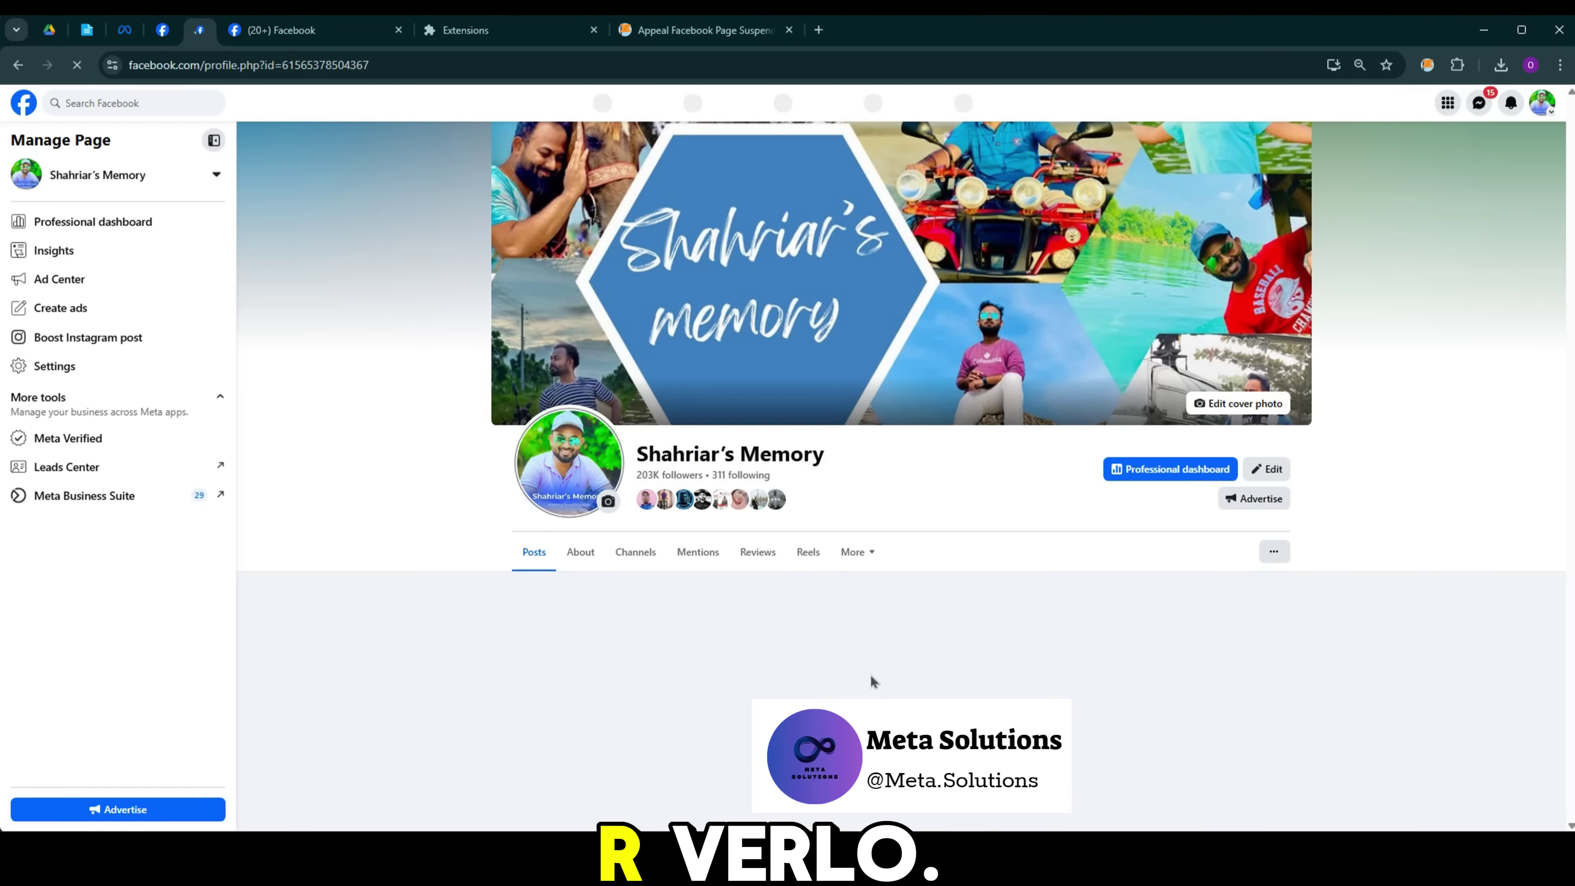
scroll(750, 577, "down", 5)
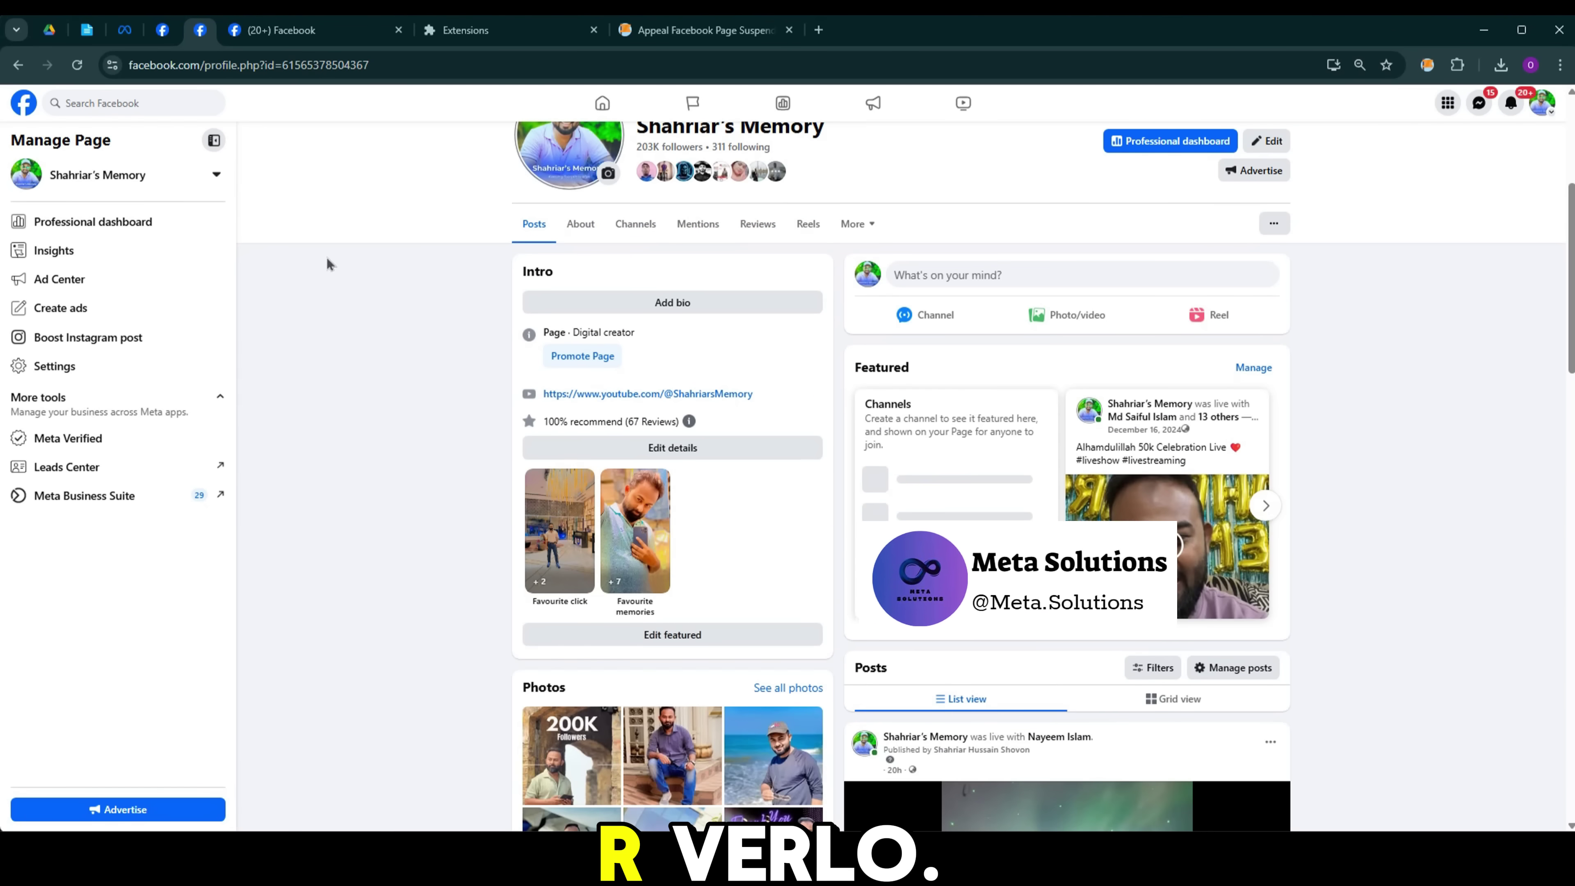
left_click(298, 30)
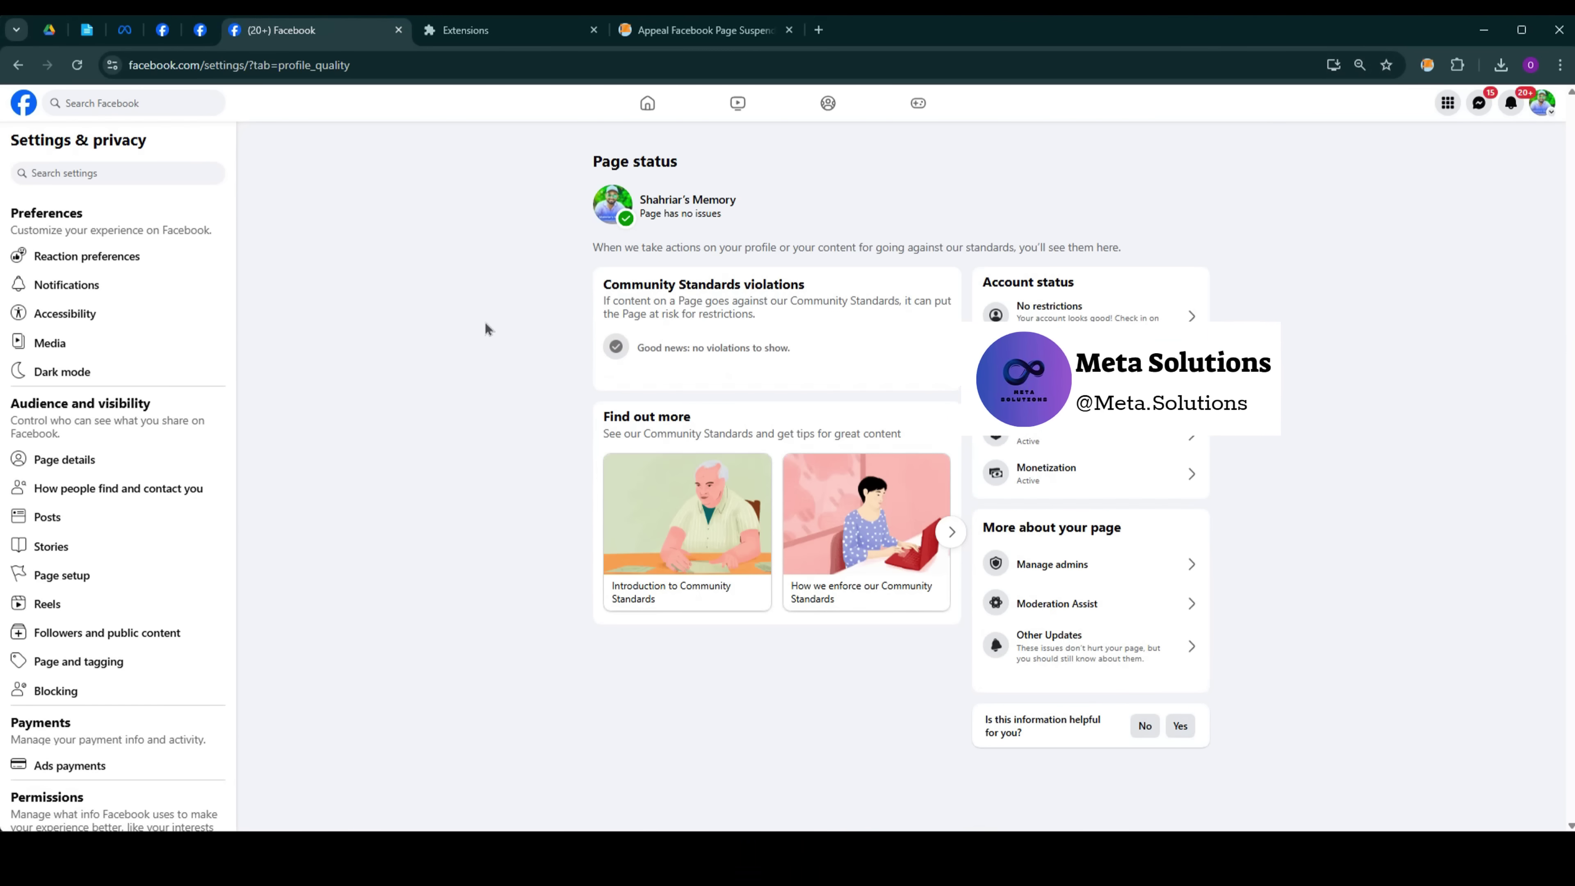